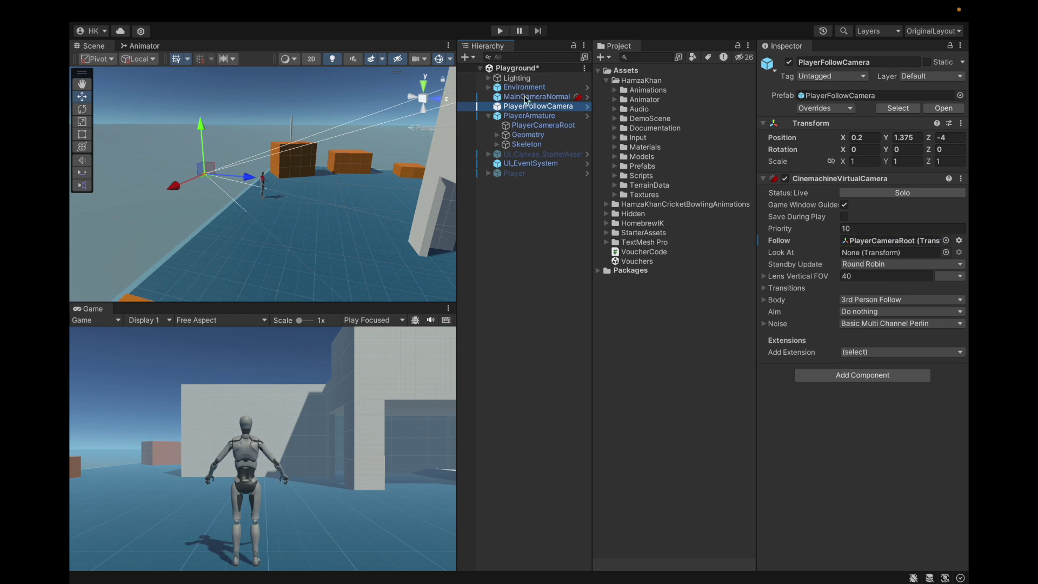
Step: Play the scene and run the character past the building and onto the large white staircase to observe its feet
click(495, 32)
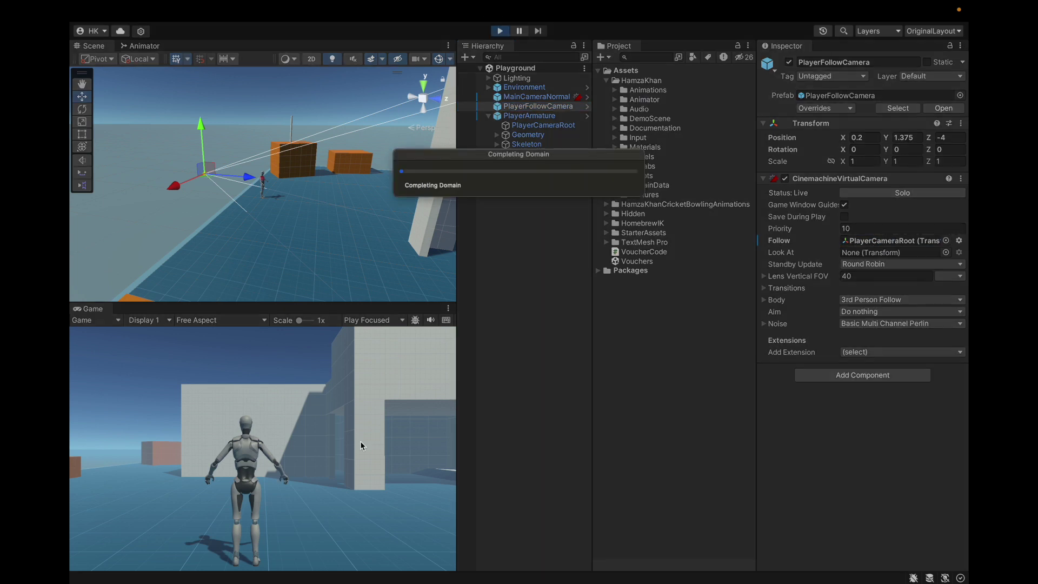
key(d)
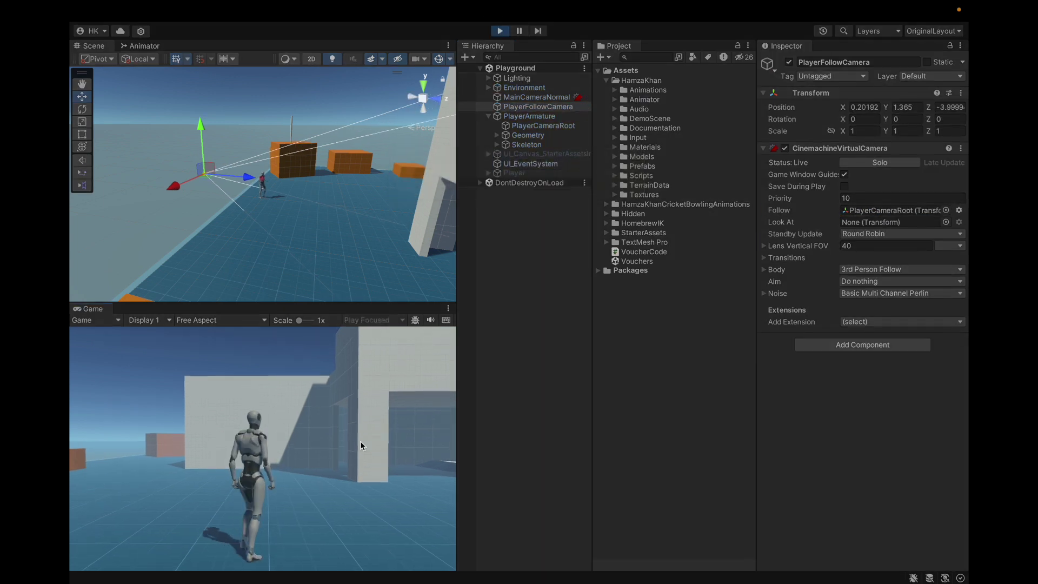
key(shift+d)
key(w)
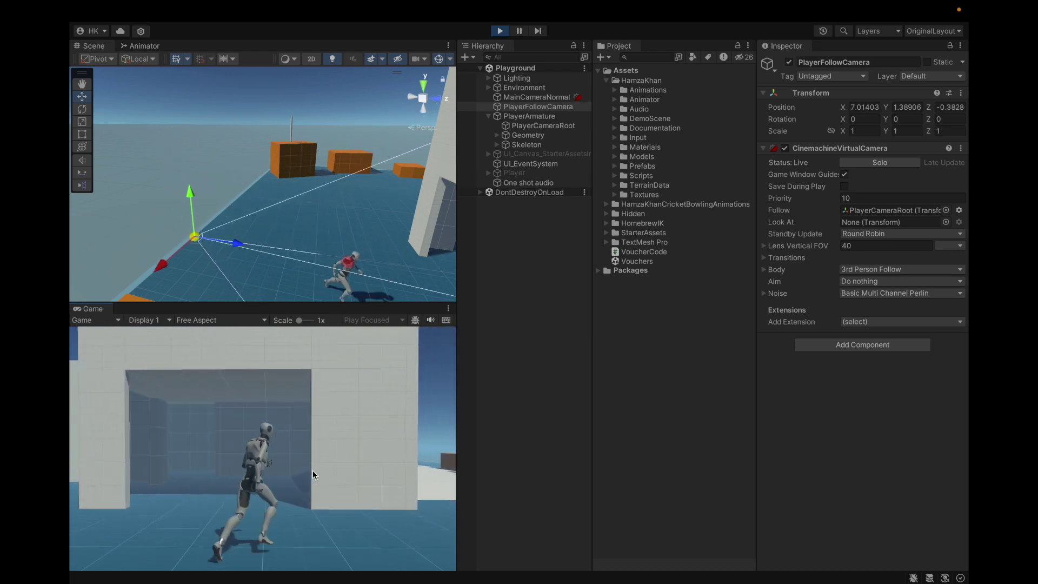
key(w)
mouse_move(69, 582)
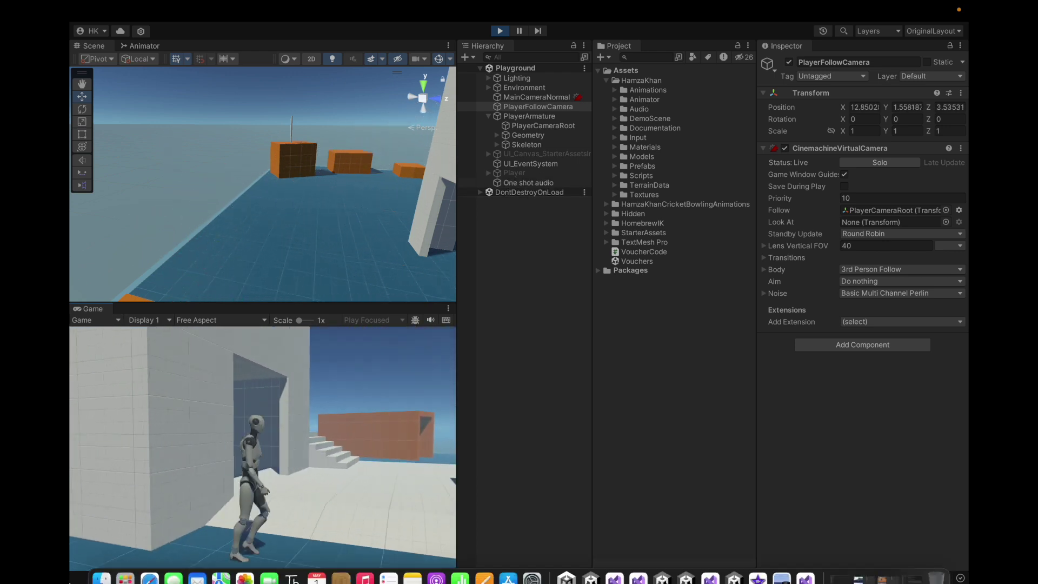
key(w)
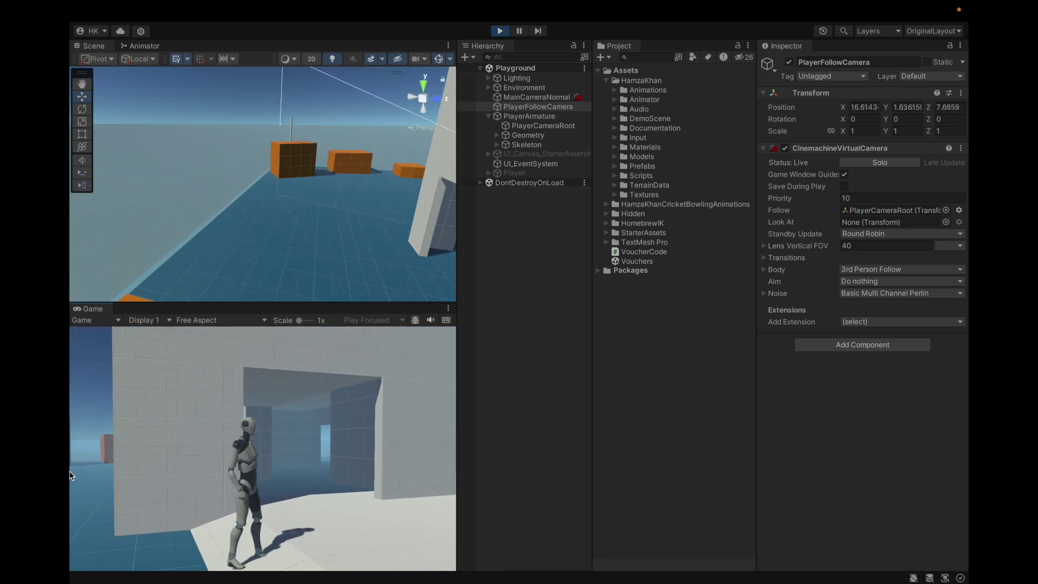
key(w)
key(d)
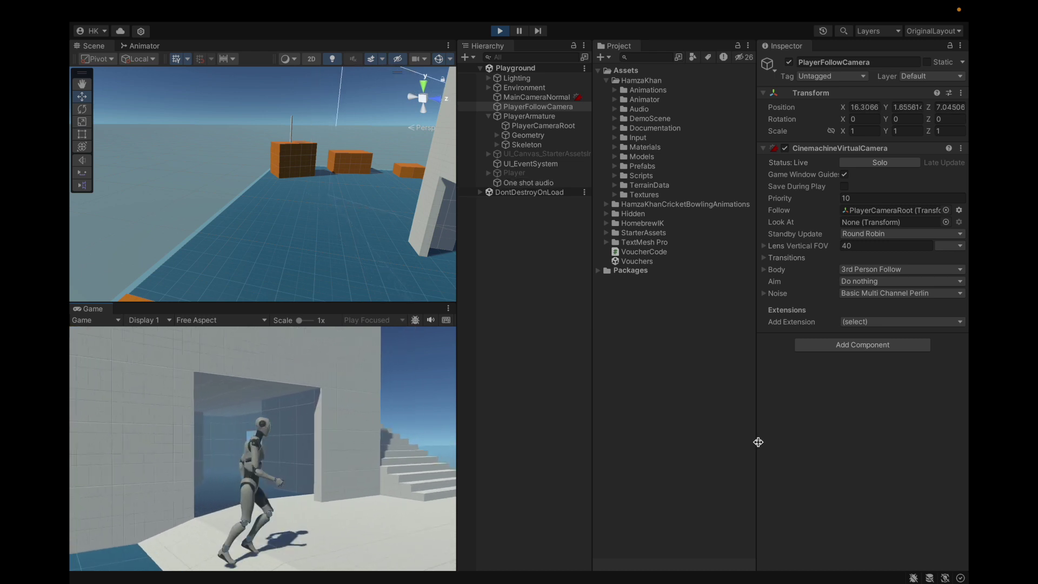
key(w)
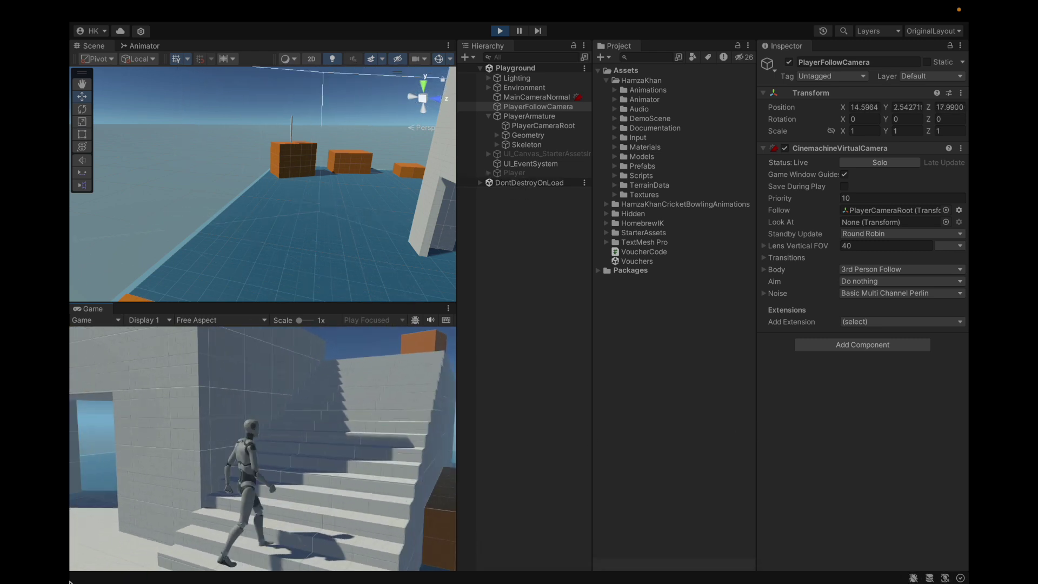
key(w)
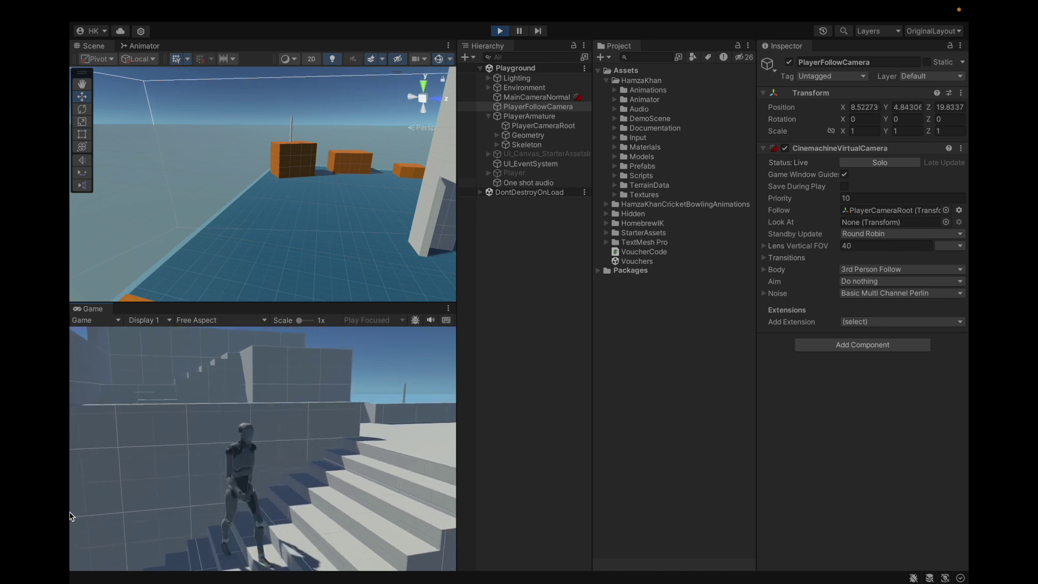
key(w)
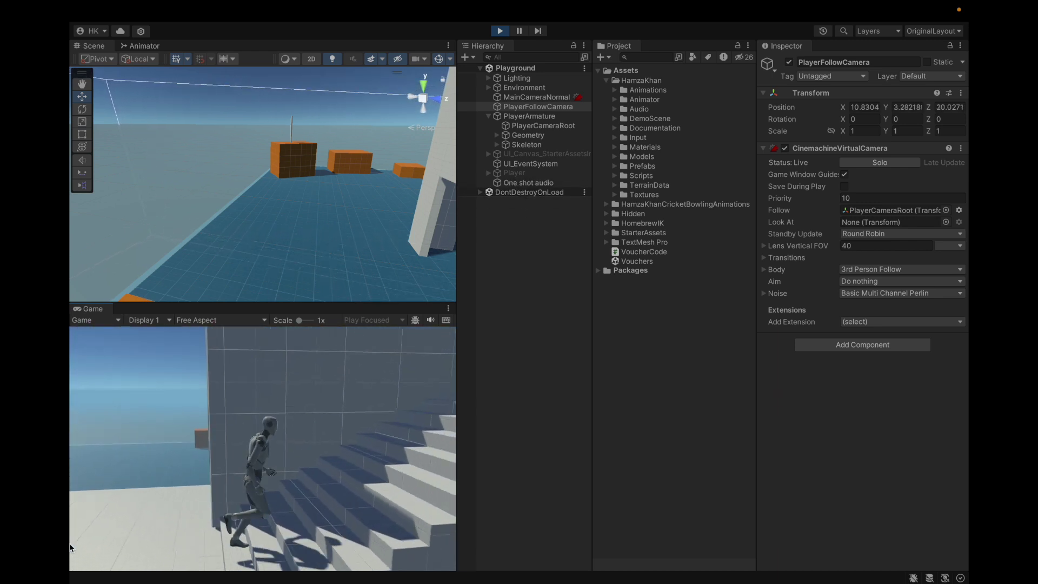
Step: Frame the large staircase, Stairs_650_400_300_Prefab, in the Scene view and examine its Mesh Collider settings
click(667, 370)
click(550, 117)
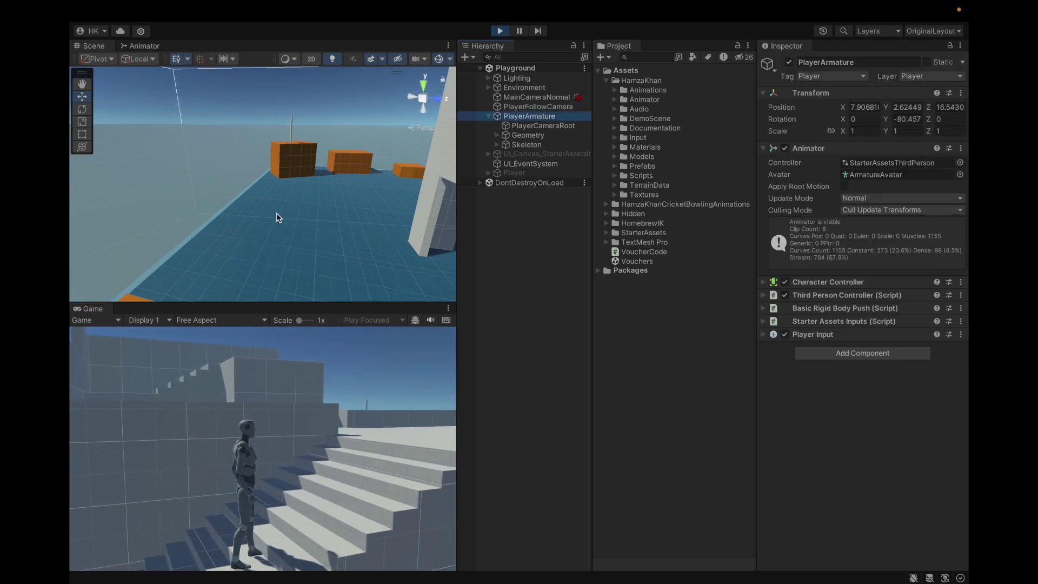
scroll(278, 220, down, 5)
scroll(354, 204, up, 3)
click(354, 204)
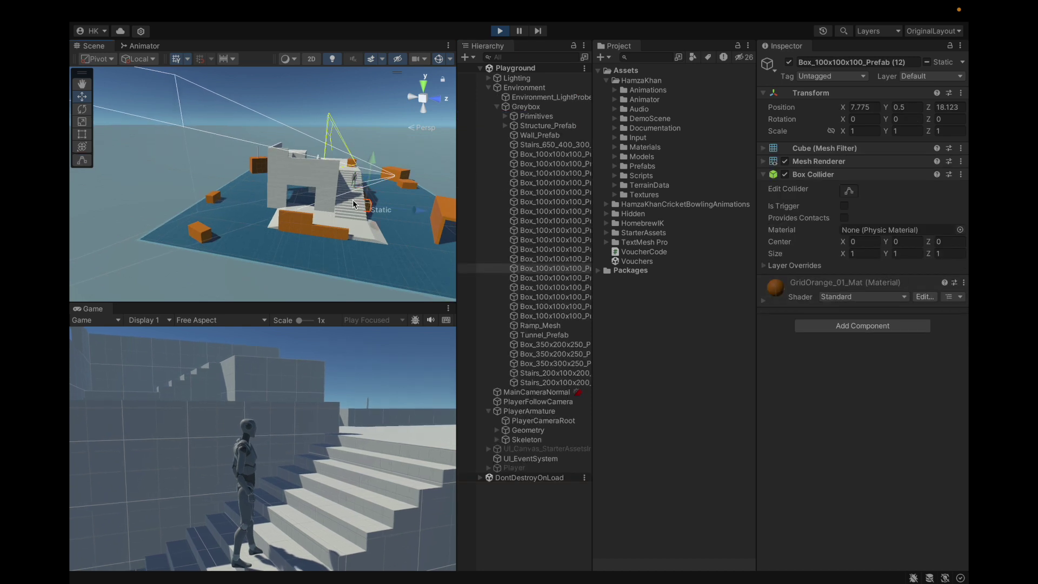
click(346, 197)
key(f)
alt+drag(363, 210, 306, 186)
scroll(238, 202, up, 5)
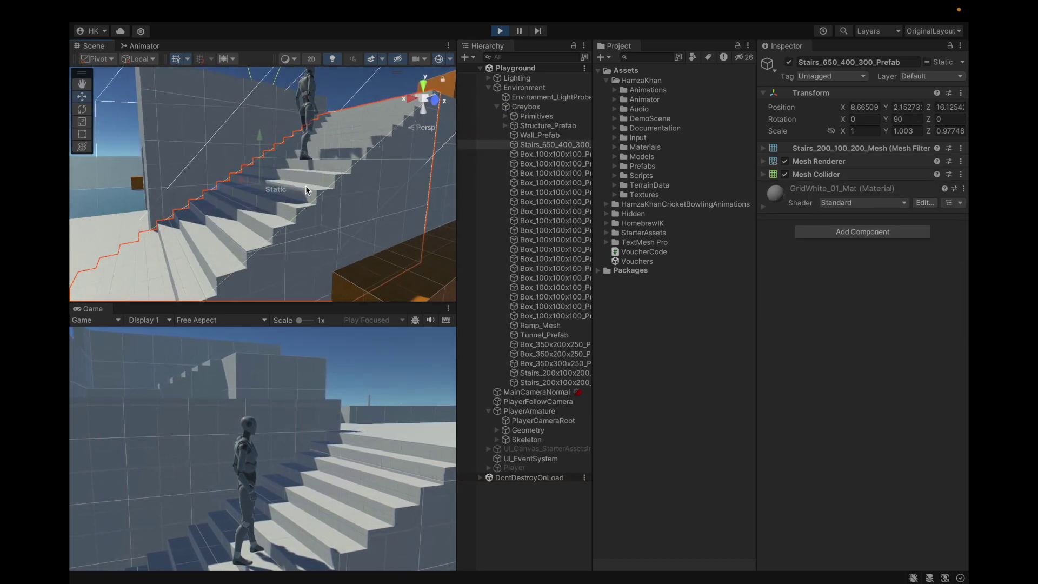
click(832, 173)
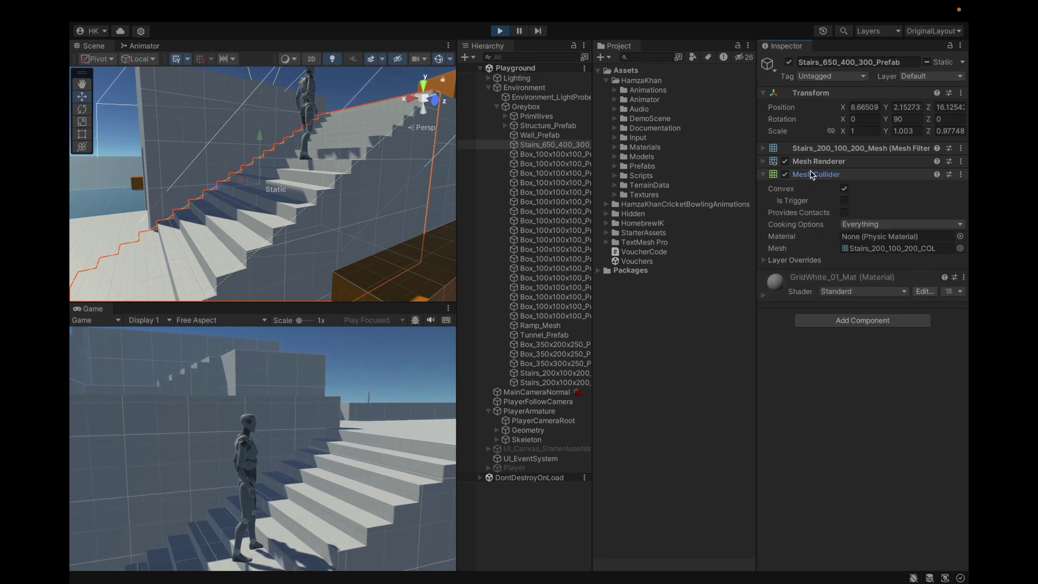
scroll(319, 168, down, 5)
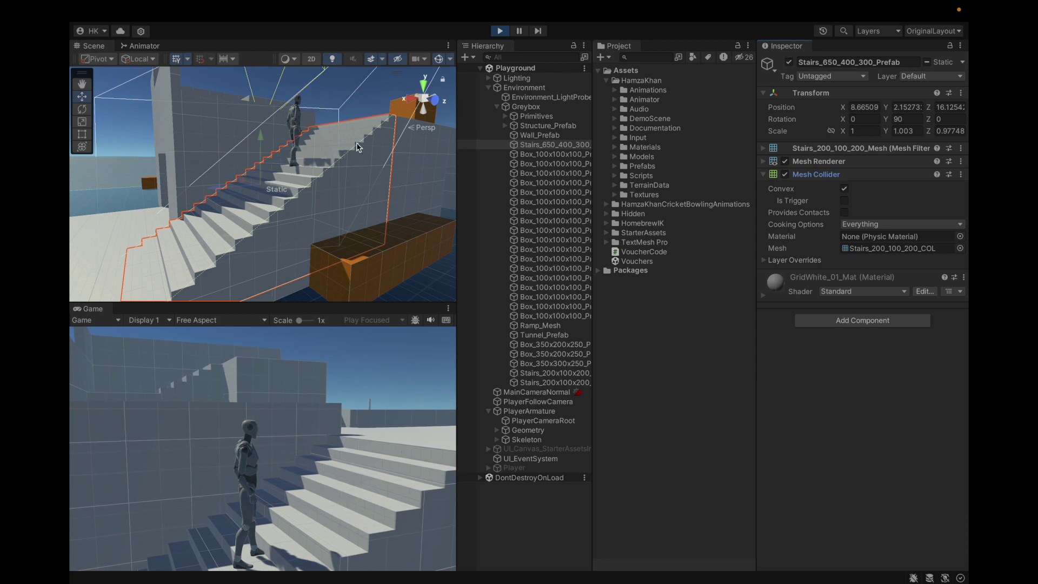
Step: Run the character down and back up the staircase to check its foot placement, and end the play test
click(283, 409)
key(a)
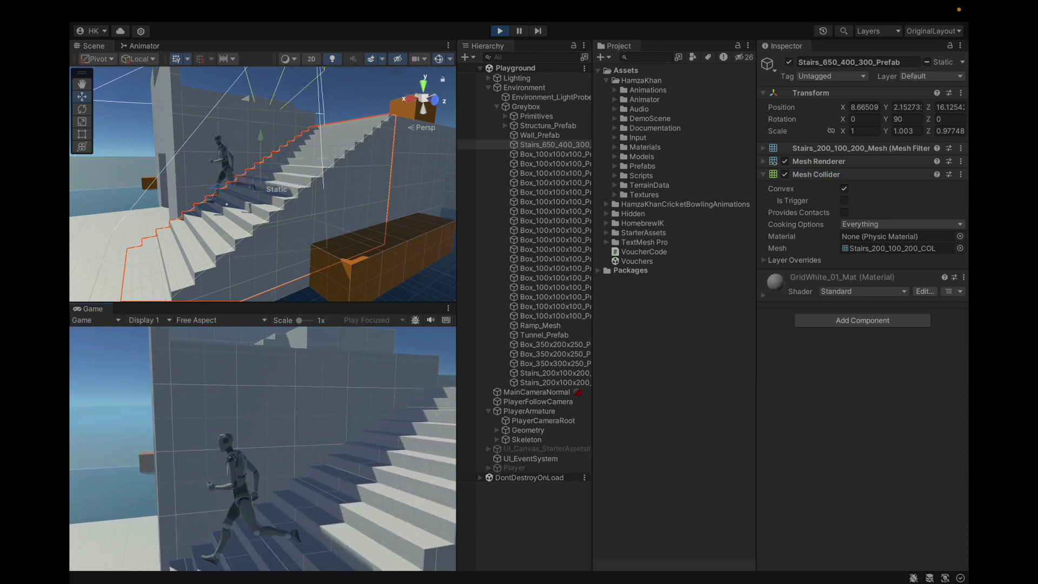
key(d)
key(a)
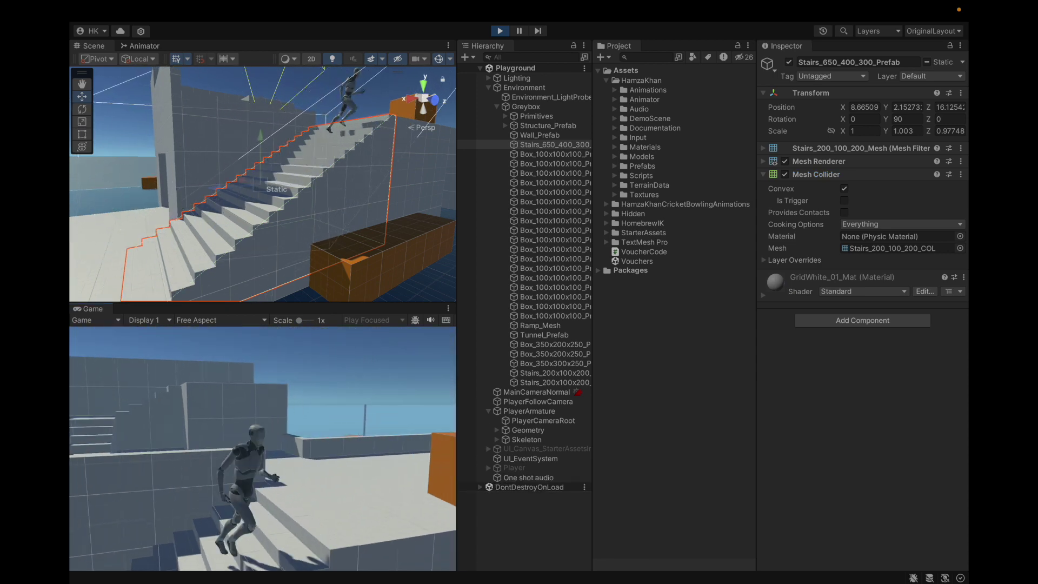
key(w)
key(Escape)
click(396, 435)
key(s)
key(d)
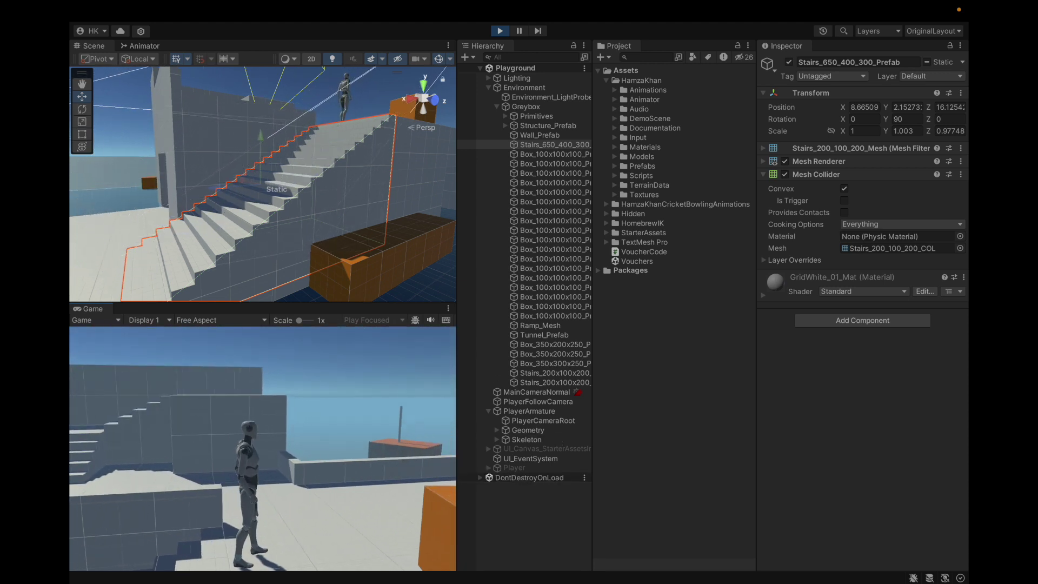
key(Escape)
key(ctrl+p)
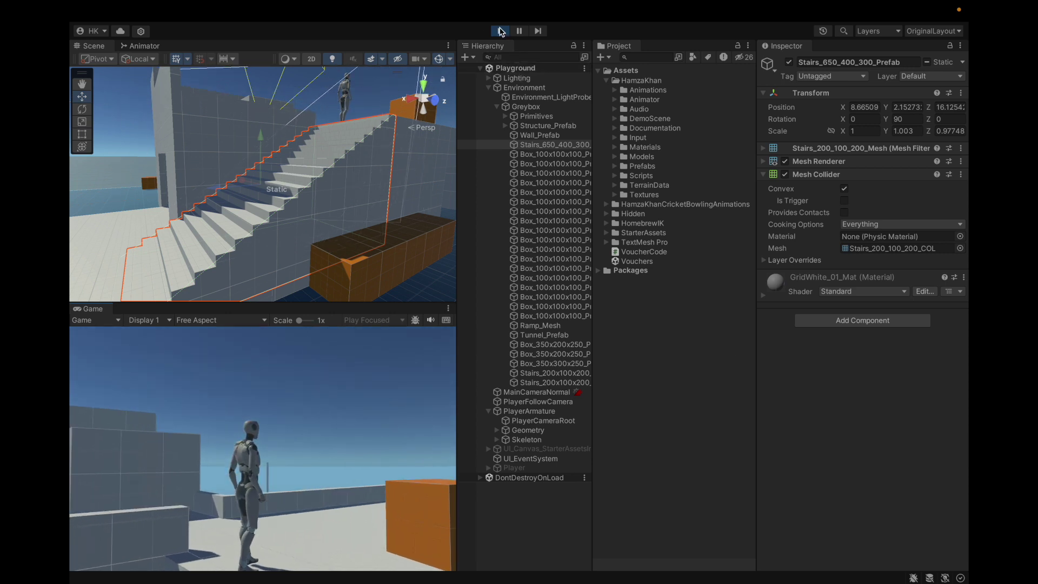
Step: Collapse the Environment and PlayerArmature object trees in the Playground scene hierarchy
click(543, 106)
key(Left)
key(Left)
key(Left)
key(Left)
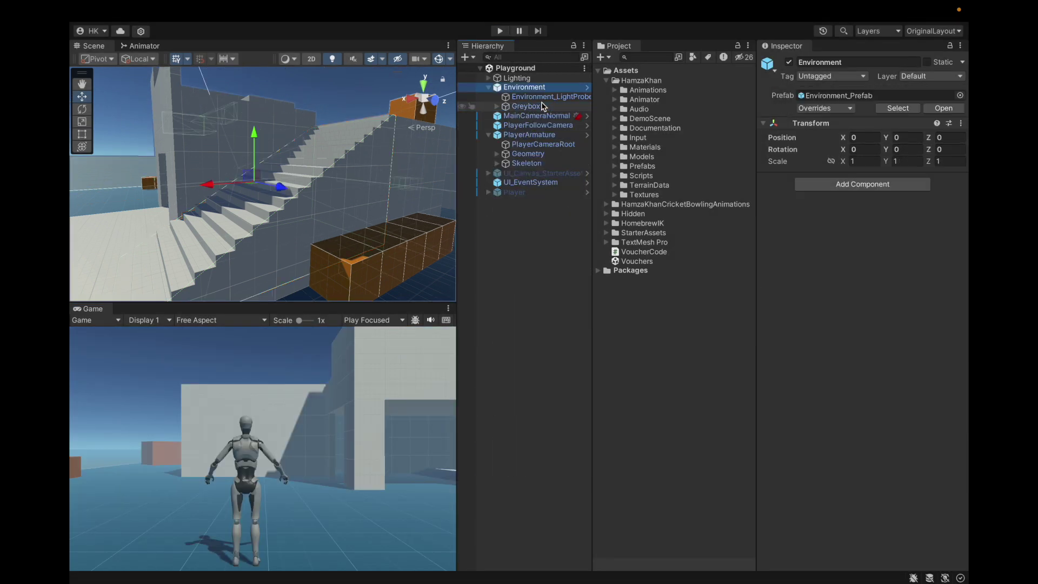
key(Left)
key(Right)
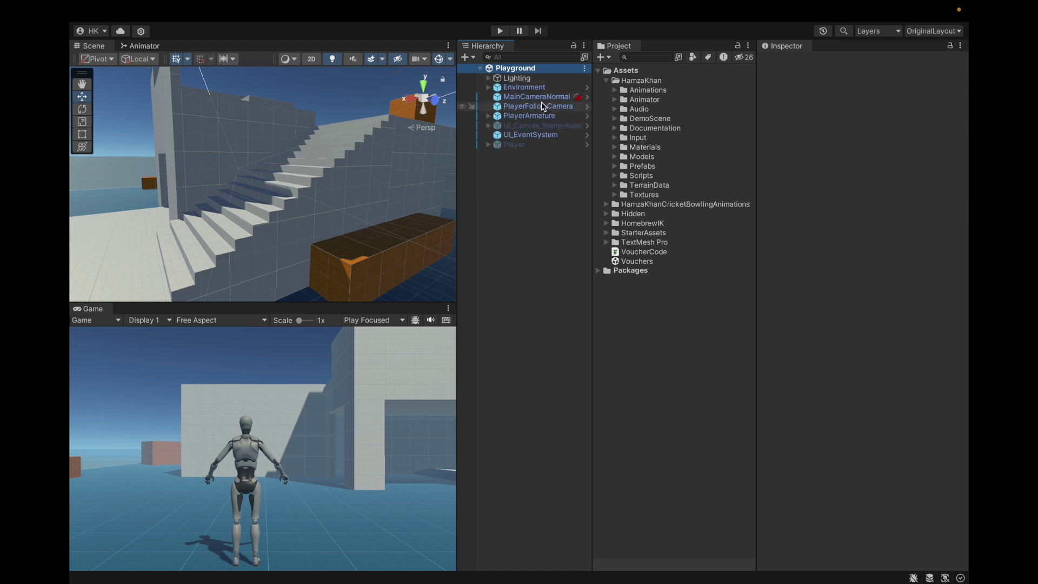
Step: Select the PlayerArmature object and frame it in the Scene view
key(Down)
key(Down)
key(Down)
key(Down)
key(Down)
key(f)
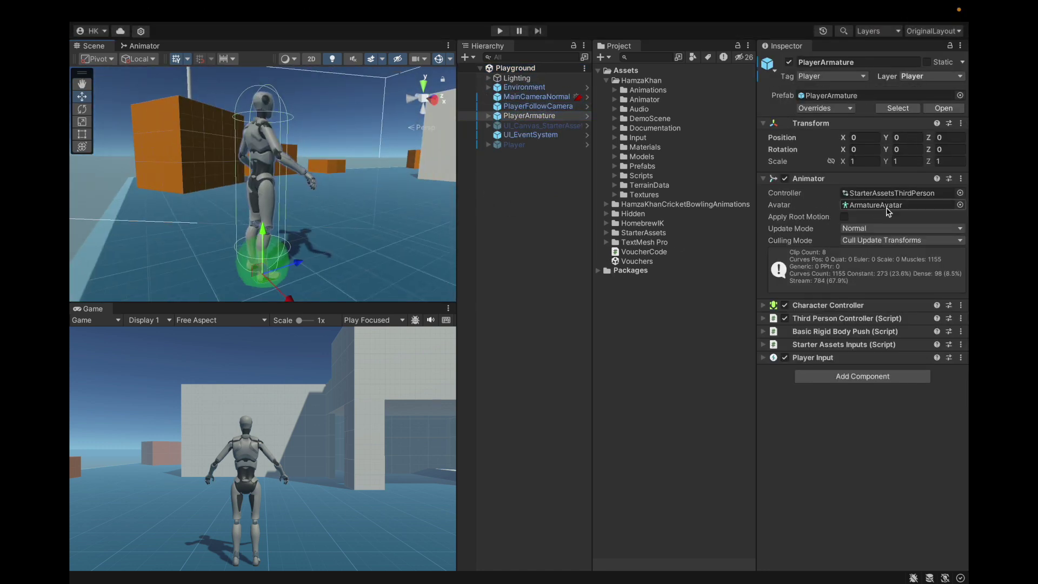
Step: Add the HKFootPlacement script from the Scripts folder to PlayerArmature as a component below Player Input
click(867, 179)
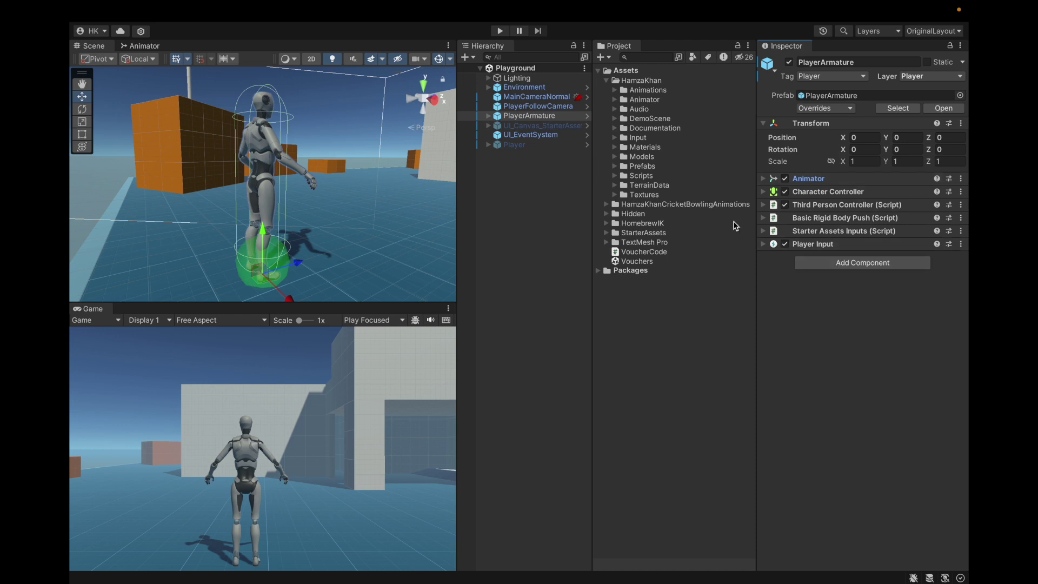
click(614, 175)
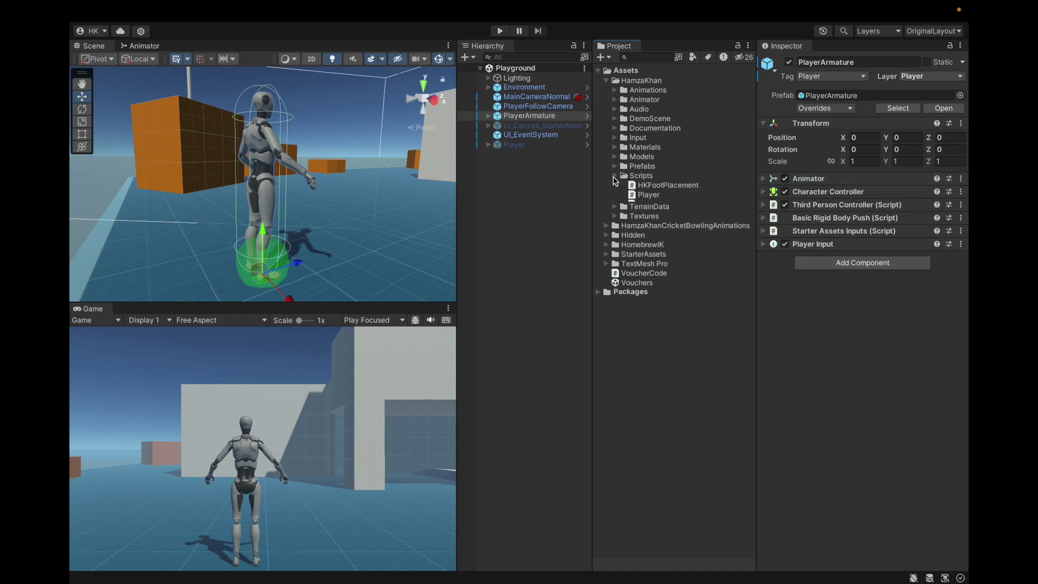
drag(647, 188, 796, 257)
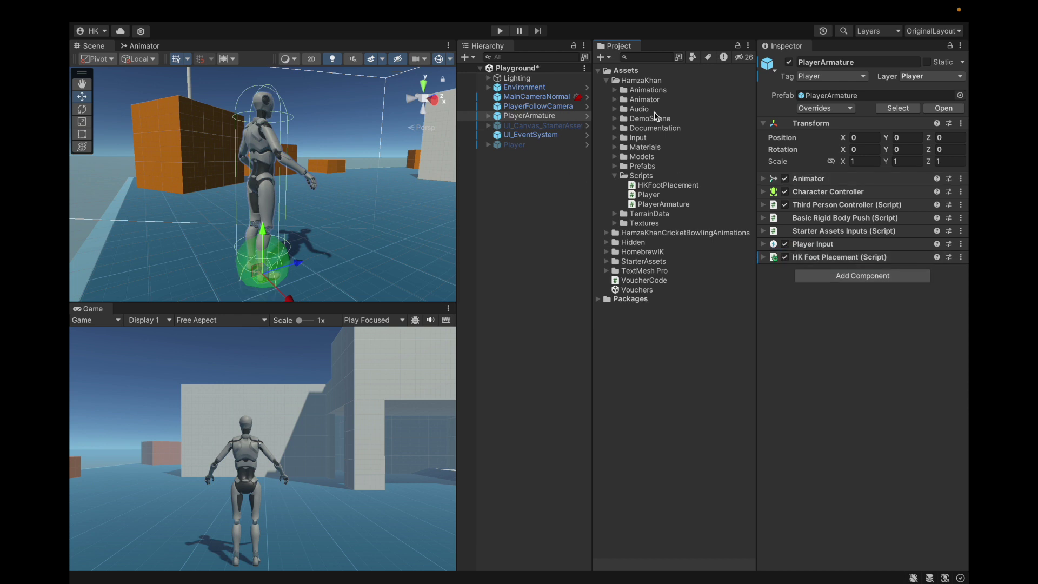
Step: Examine PlayerArmature's Animator component, its child objects and the HK Foot Placement settings
click(830, 178)
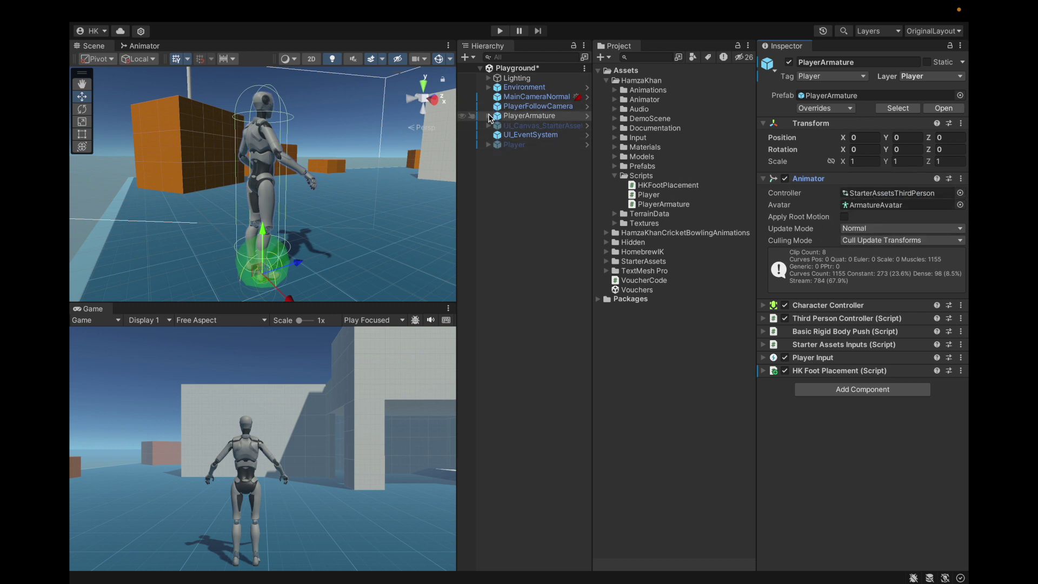
click(489, 116)
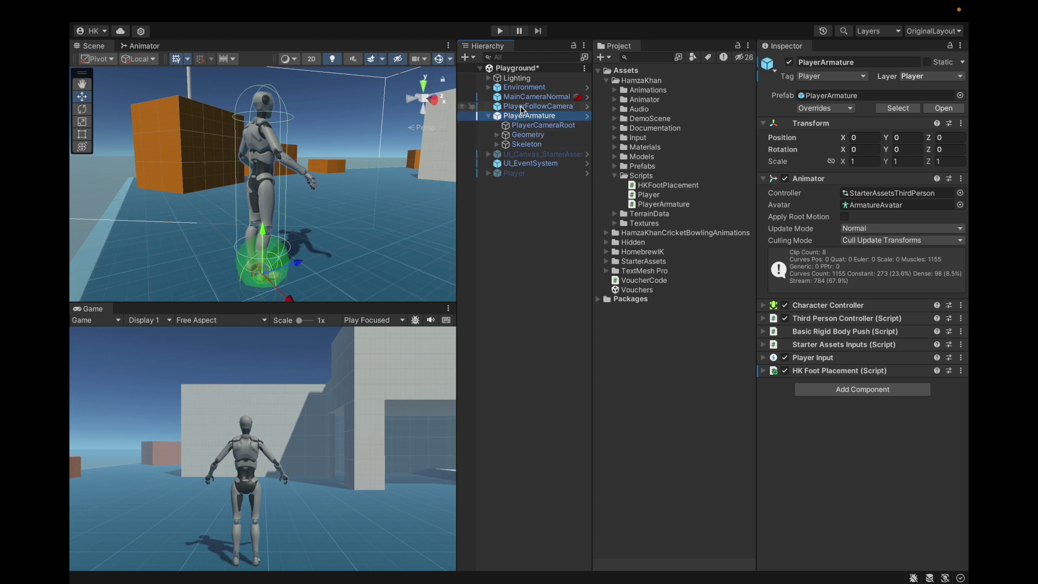
click(488, 117)
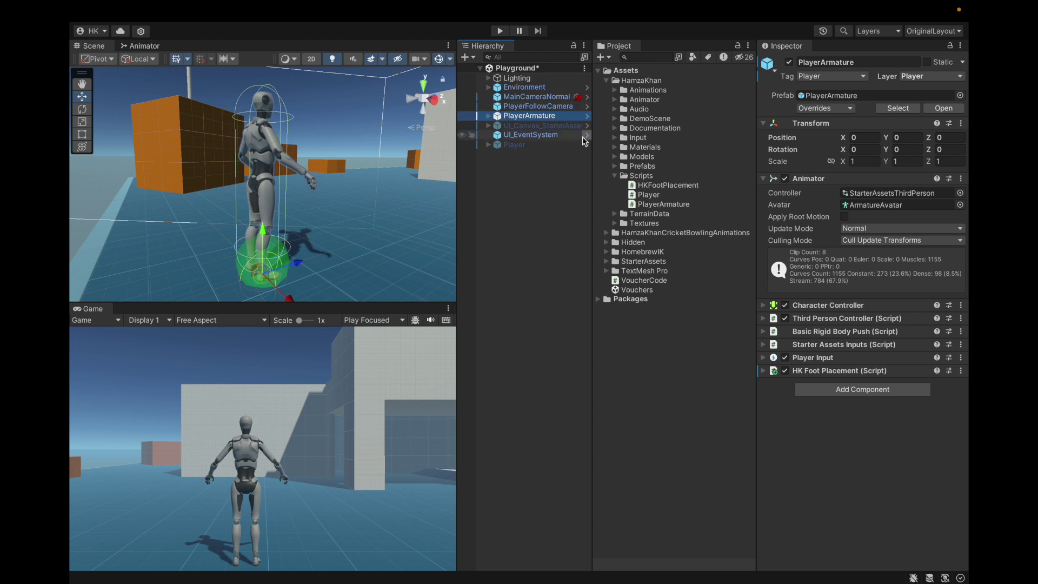
click(823, 178)
click(807, 258)
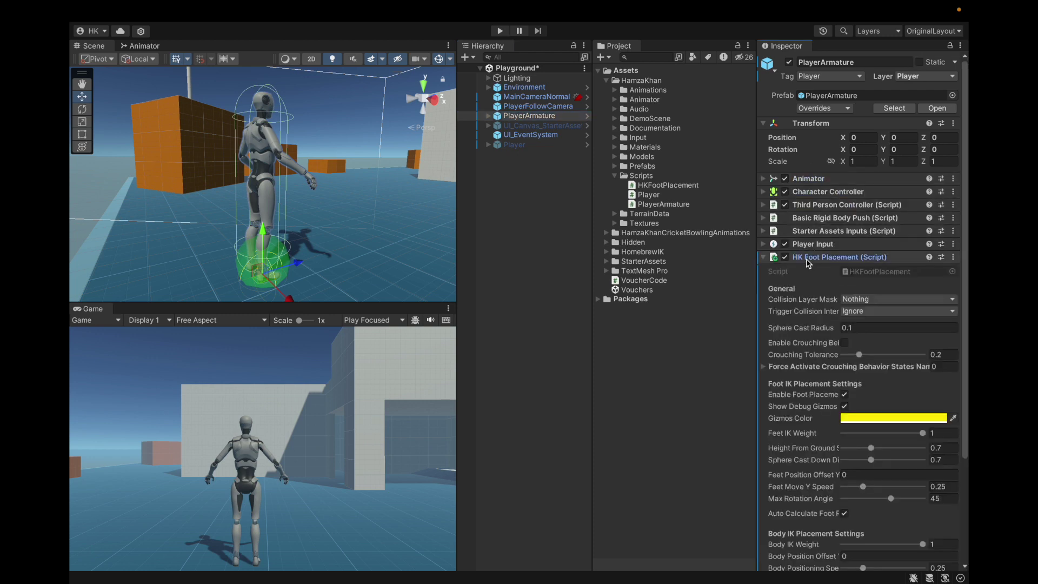
click(808, 259)
Step: Open PlayerArmature's StarterAssetsThirdPerson animator controller and enable IK Pass on its Base Layer
click(813, 179)
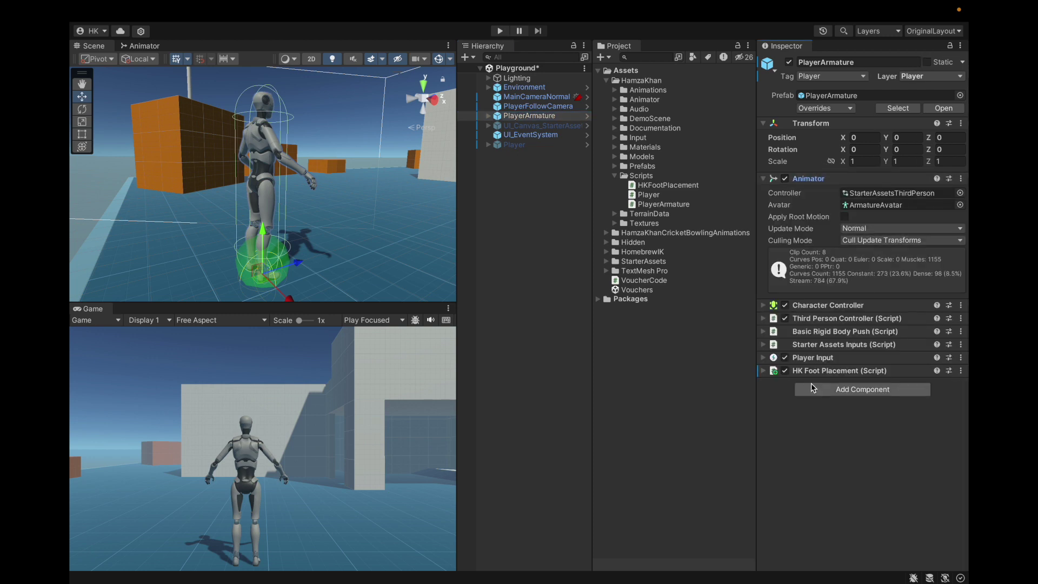
double_click(861, 193)
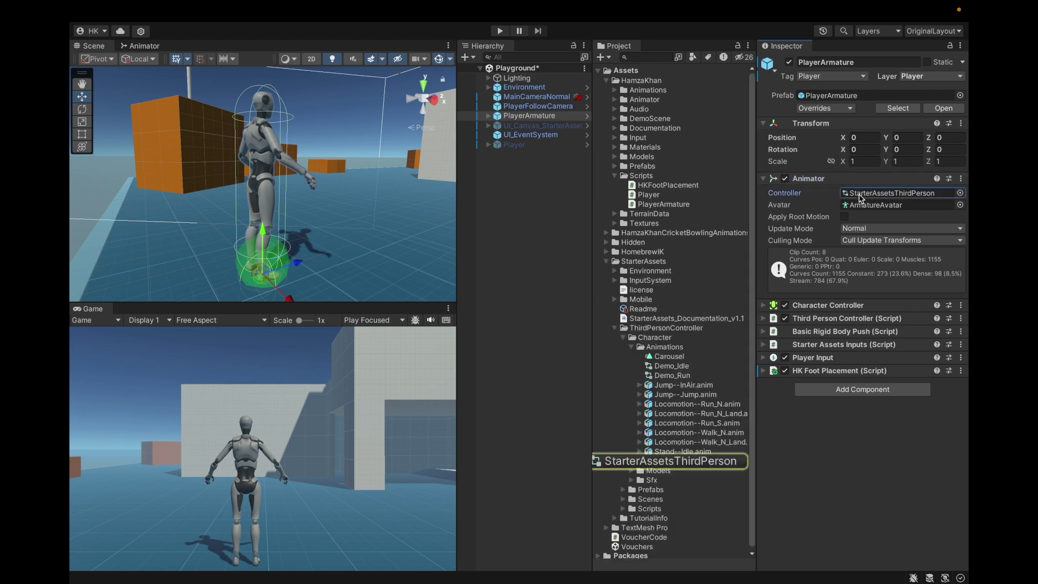
click(215, 87)
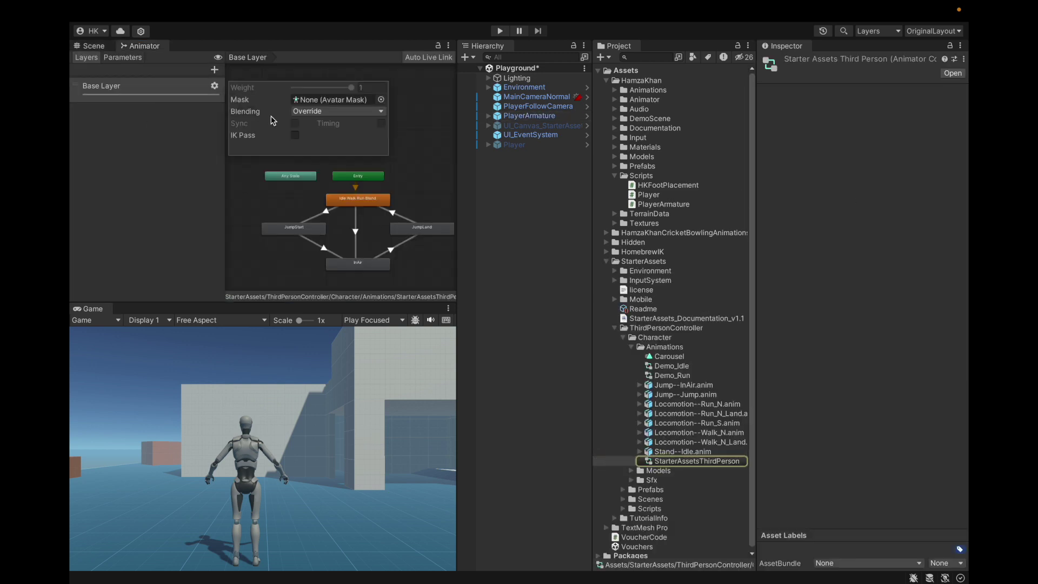
click(190, 135)
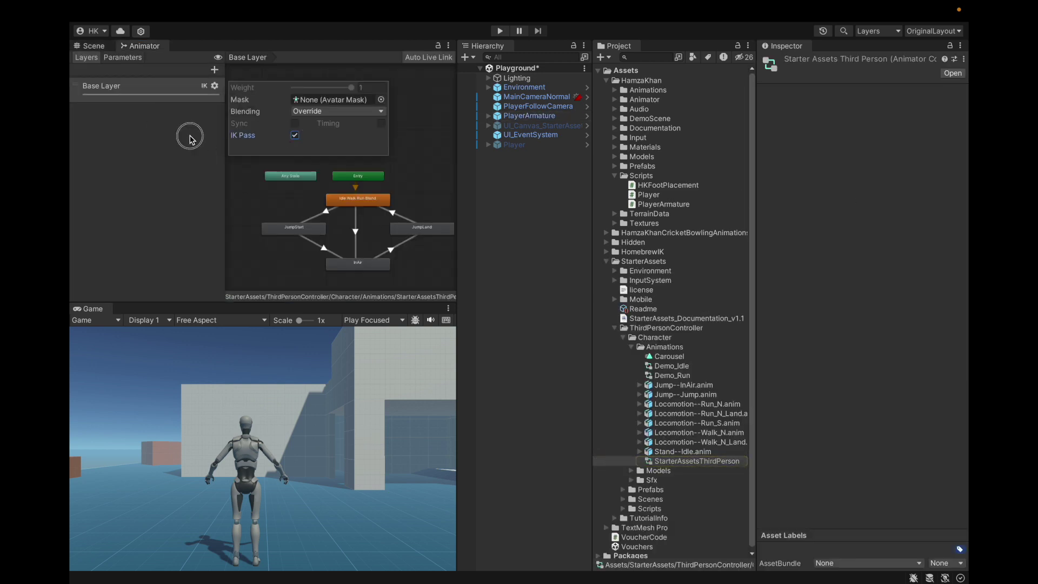
Step: Return to the Scene view and save the project
click(102, 47)
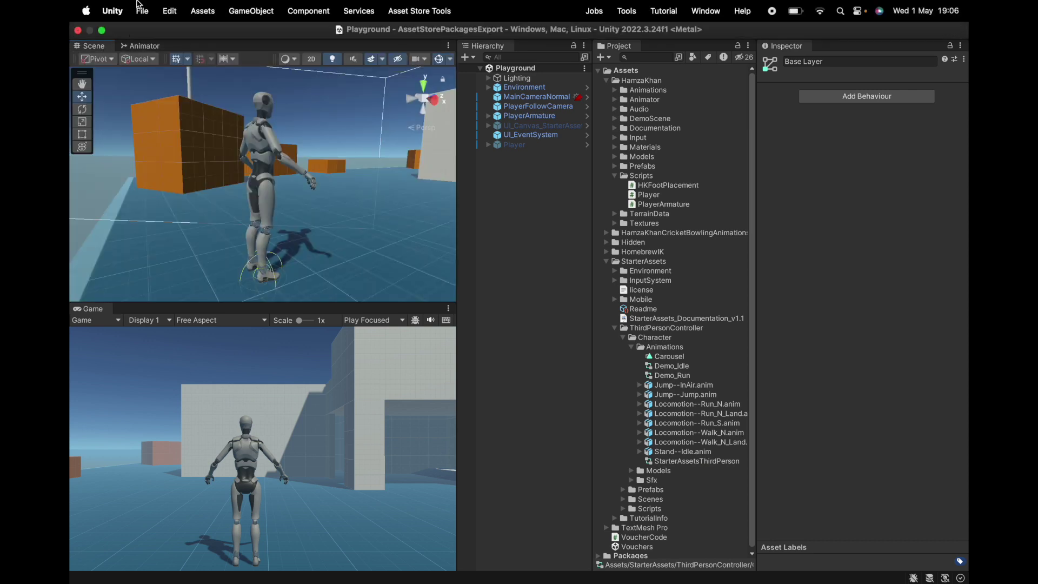
click(141, 11)
click(157, 163)
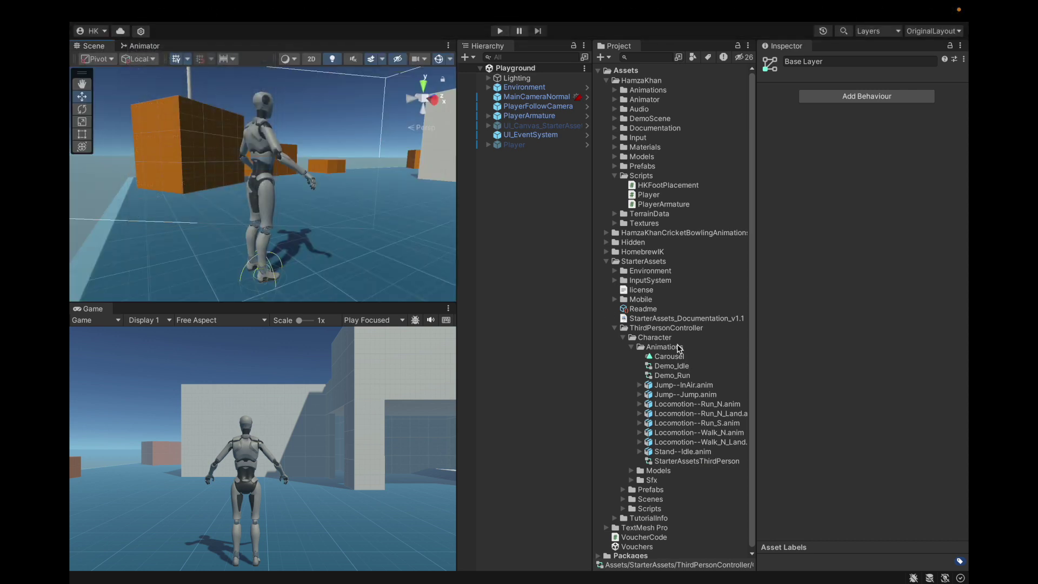
Step: Collapse the StarterAssets folder tree in the project assets
click(680, 347)
key(Left)
key(Left)
key(Left)
key(Left)
key(Left)
key(Left)
key(Left)
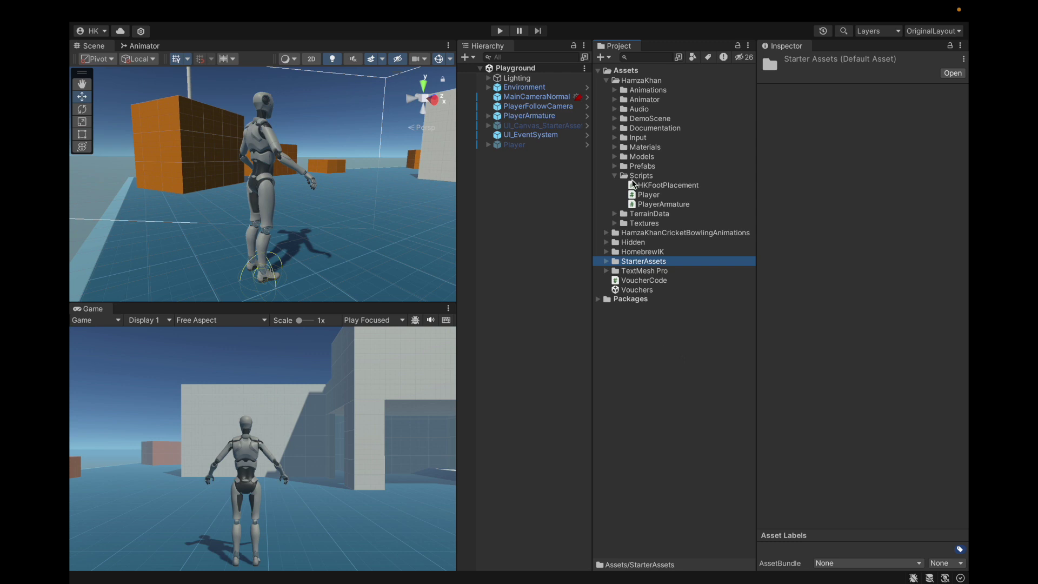
Step: Collapse PlayerArmature's Animator component, expand its HK Foot Placement settings and widen their area so the labels are readable
click(527, 116)
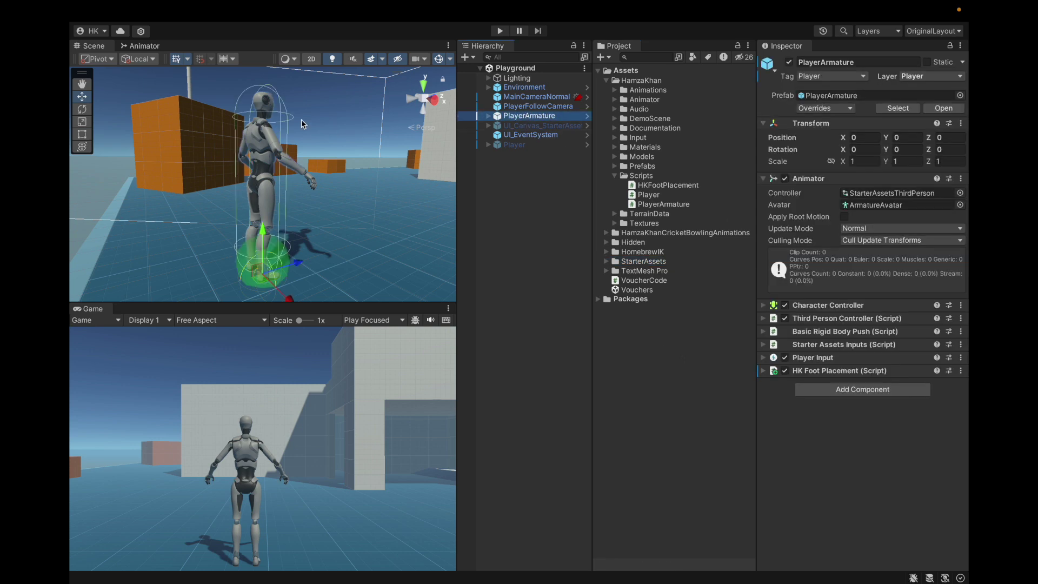
click(841, 178)
click(846, 256)
scroll(845, 257, down, 5)
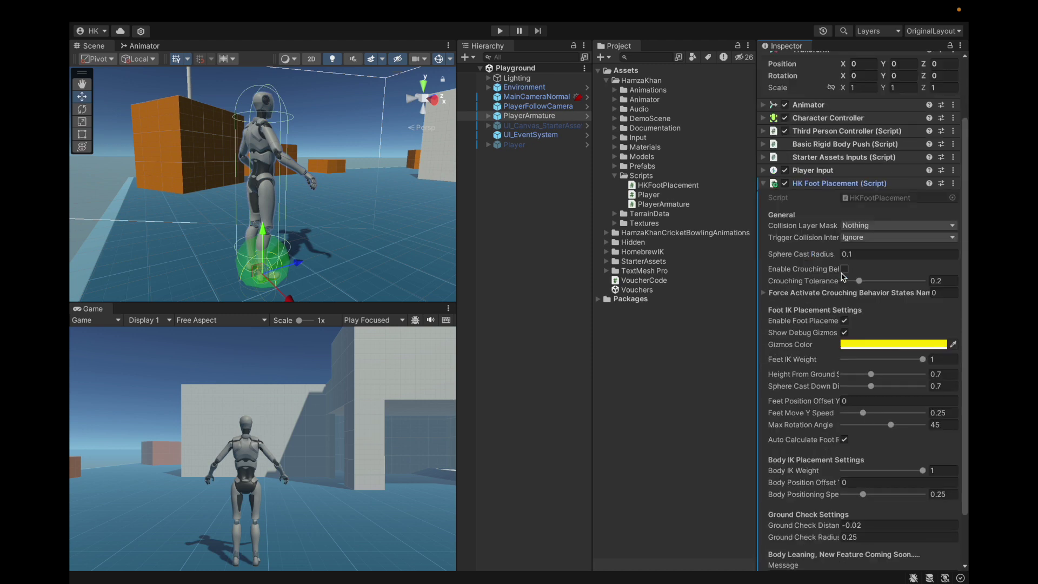
scroll(227, 206, down, 5)
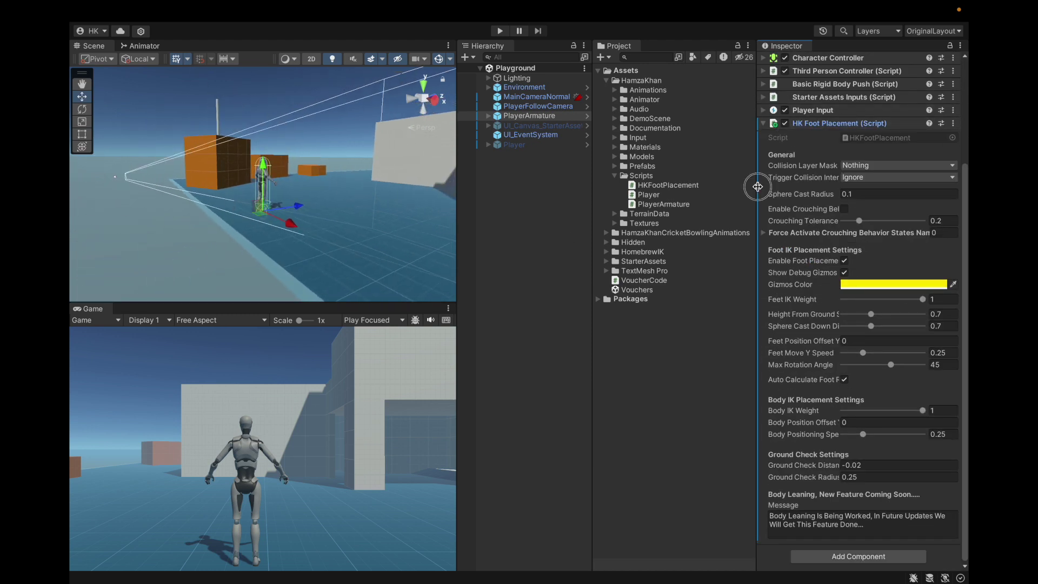
drag(757, 187, 709, 189)
click(710, 312)
drag(707, 315, 691, 315)
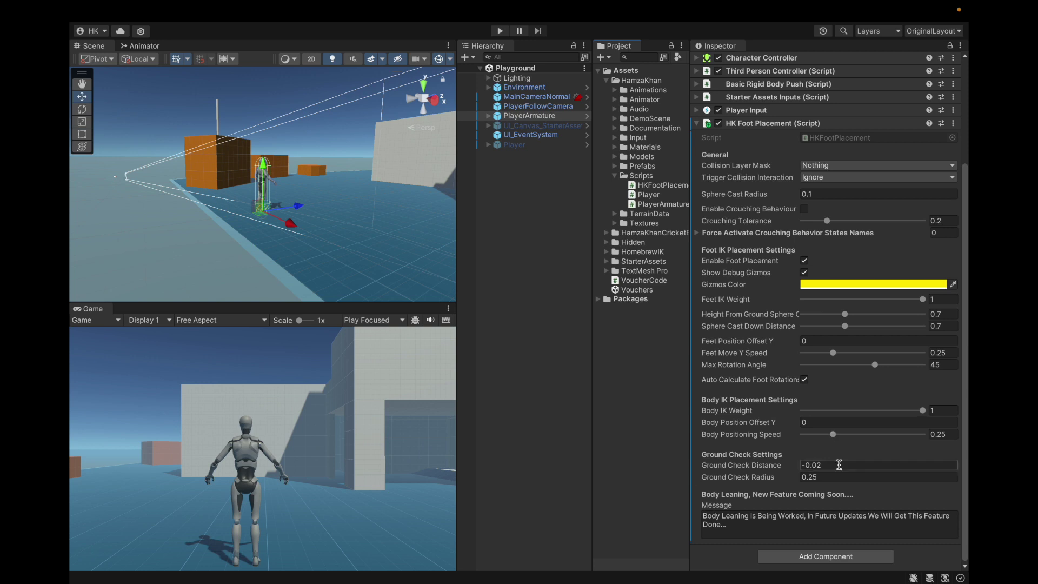
Step: Set HK Foot Placement's Collision Layer Mask to Default and Ground, and save the project
click(837, 165)
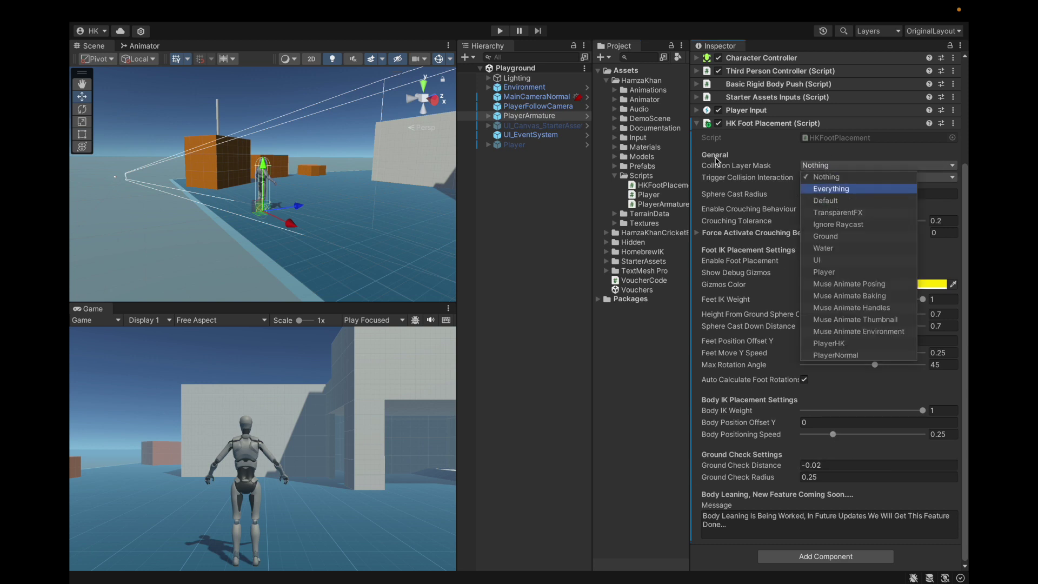
click(850, 177)
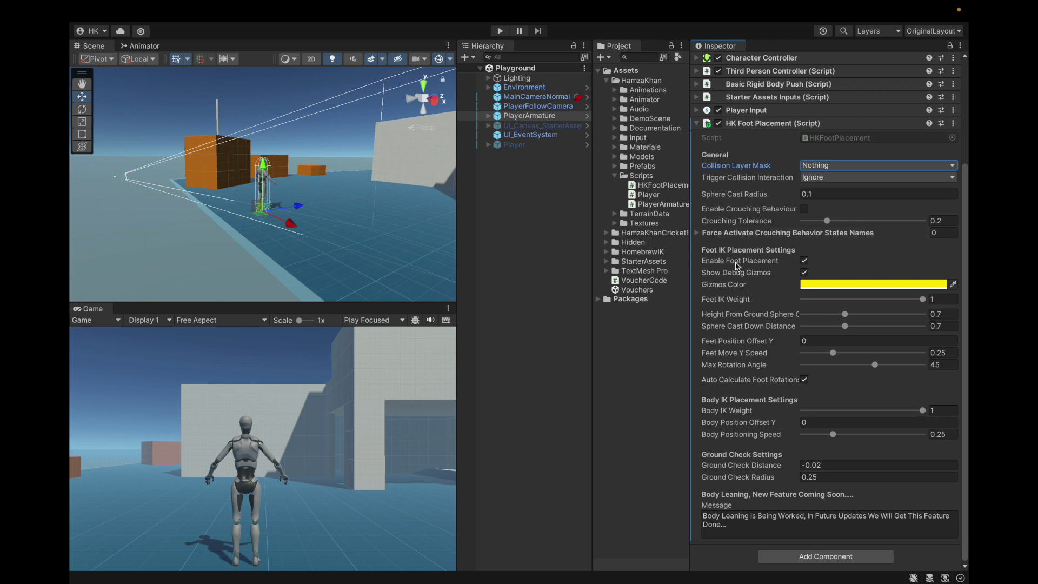
click(826, 170)
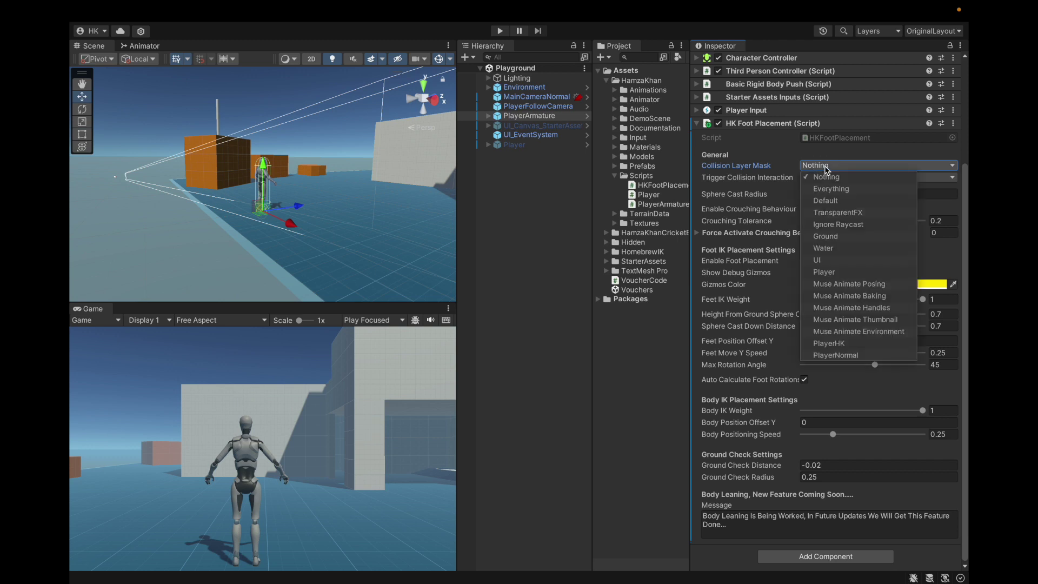
click(825, 201)
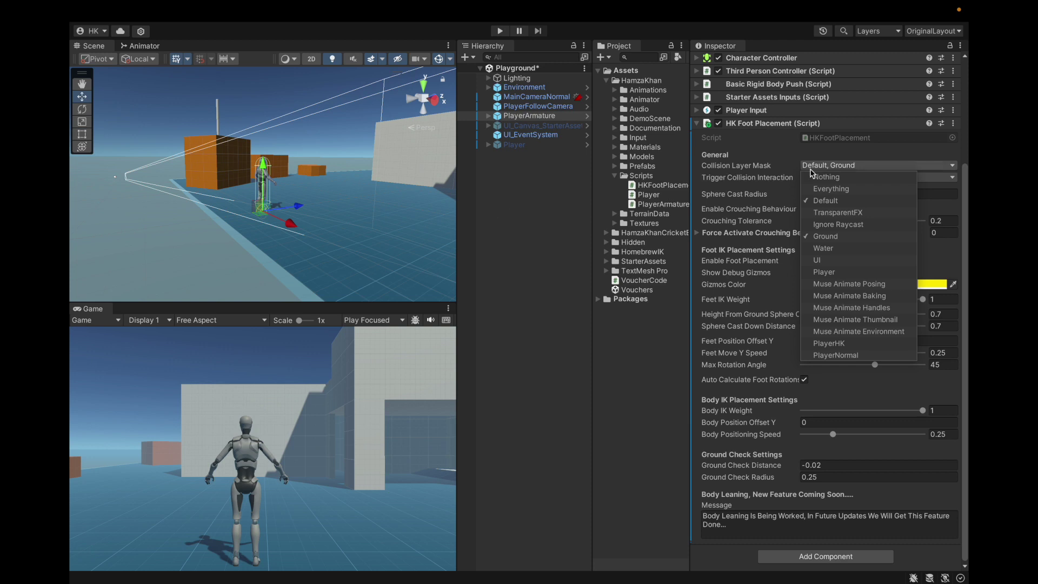
click(771, 177)
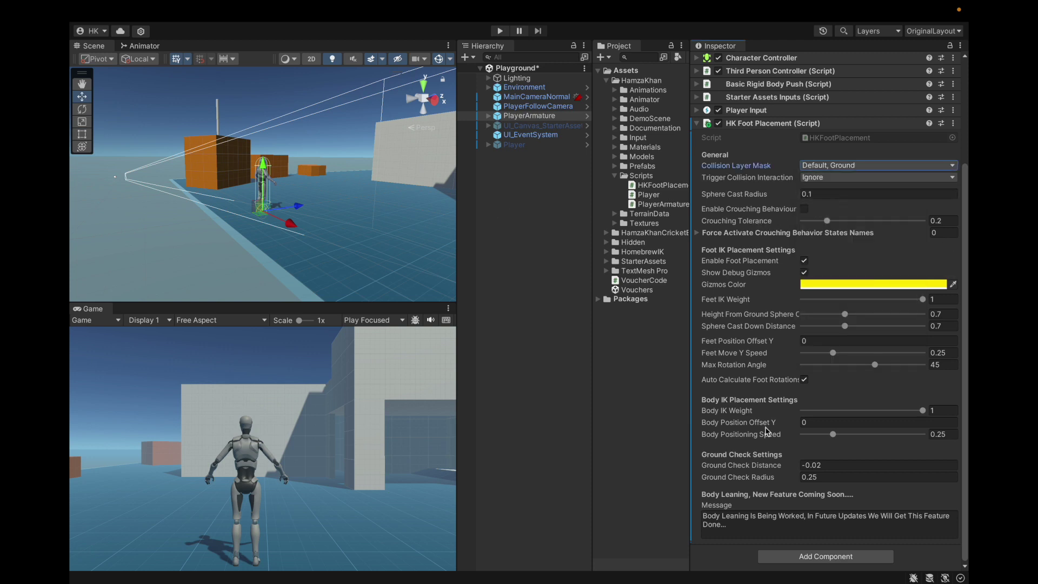
click(143, 7)
click(169, 165)
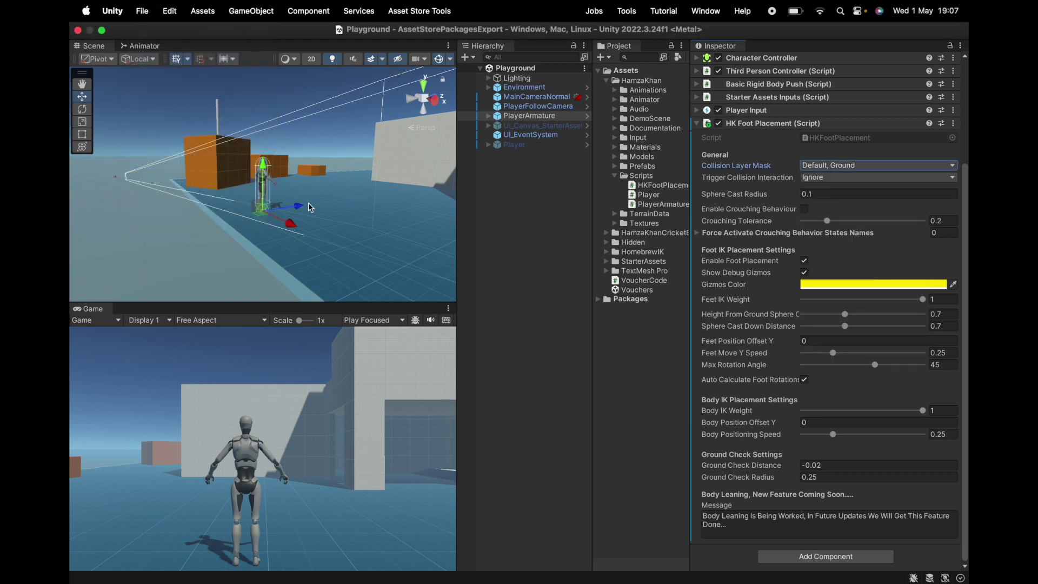
Step: Run the game and move the character across the playground onto the steps of the large staircase
scroll(309, 207, up, 10)
alt+drag(316, 238, 250, 250)
scroll(266, 264, down, 4)
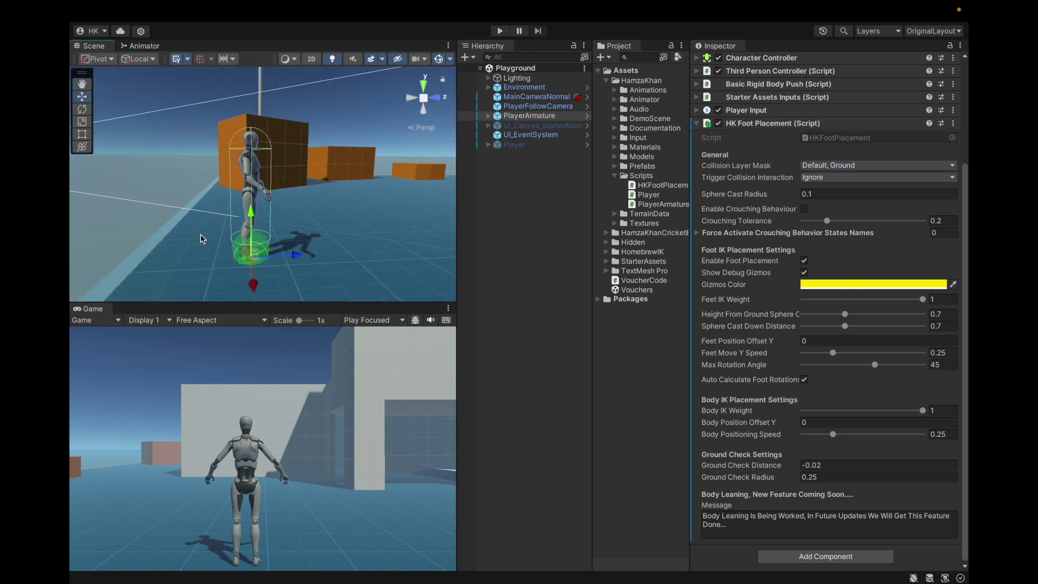
click(499, 32)
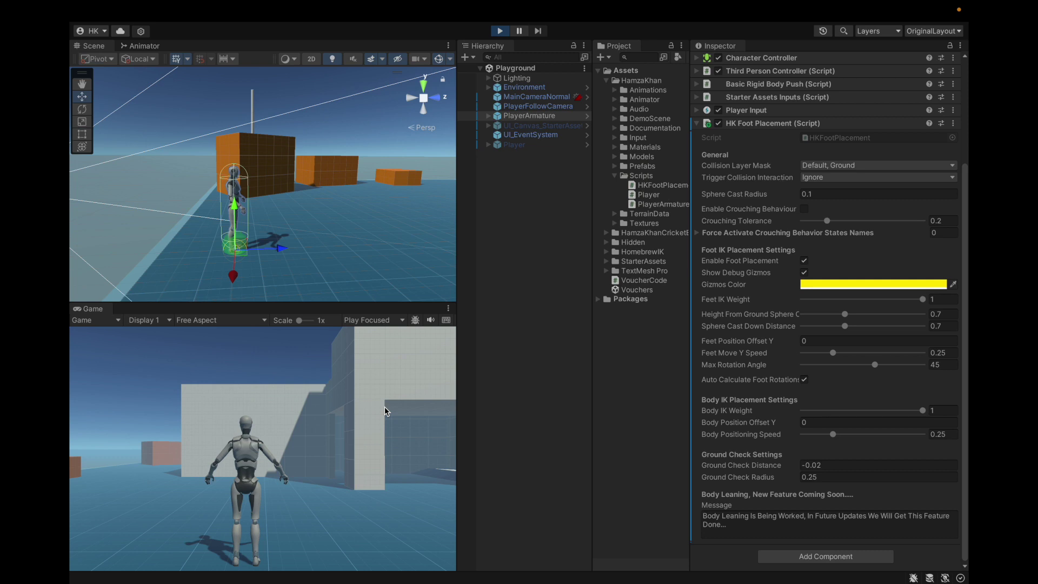
key(shift+d)
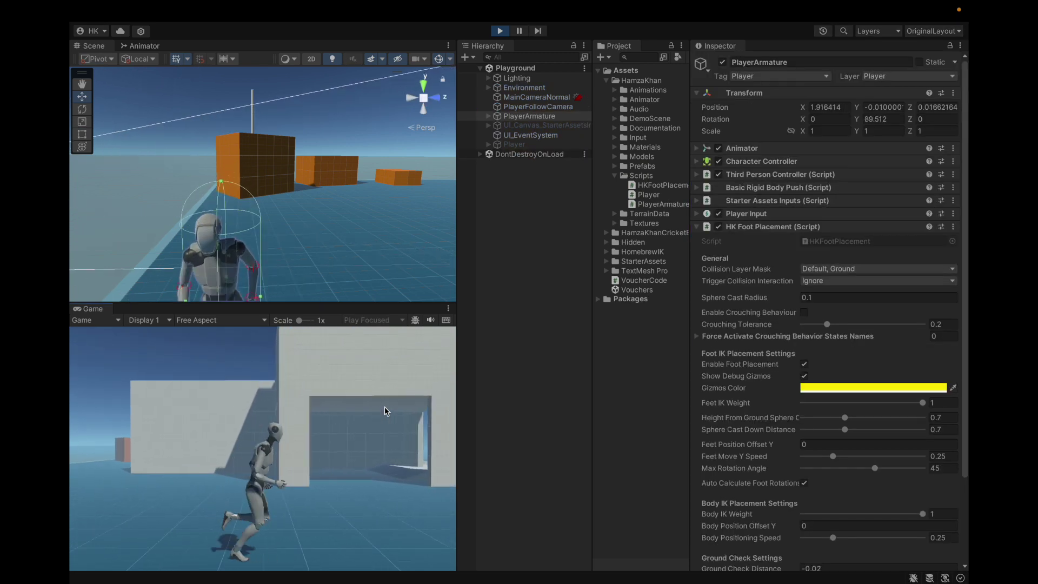
key(shift+w)
key(shift+w)
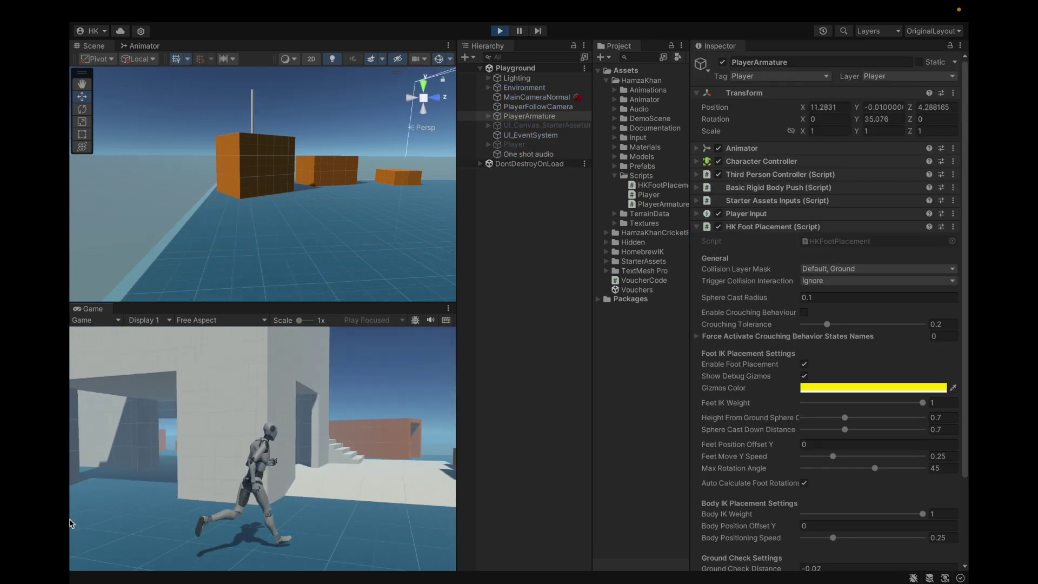
key(w)
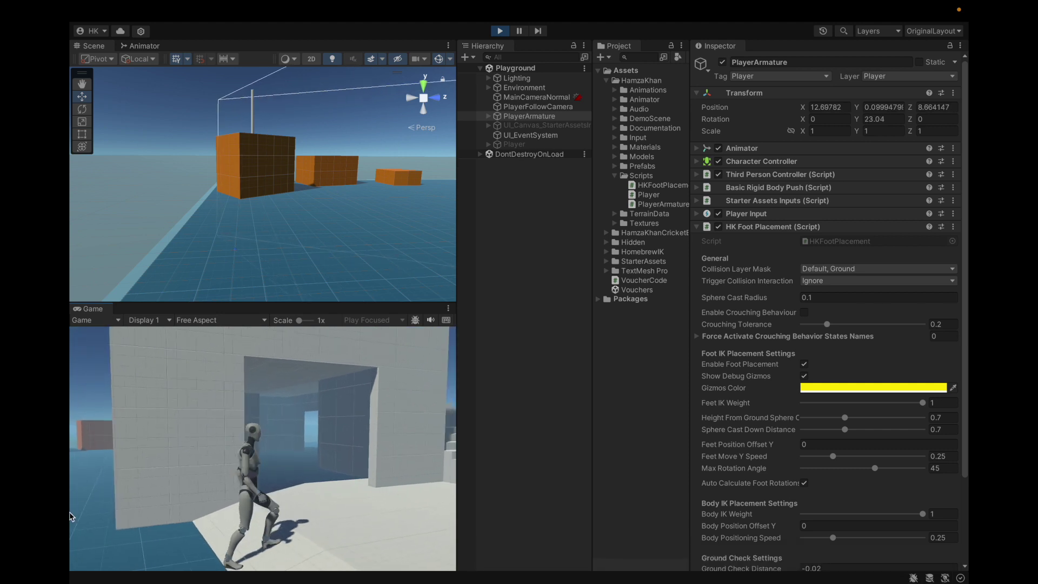
key(w)
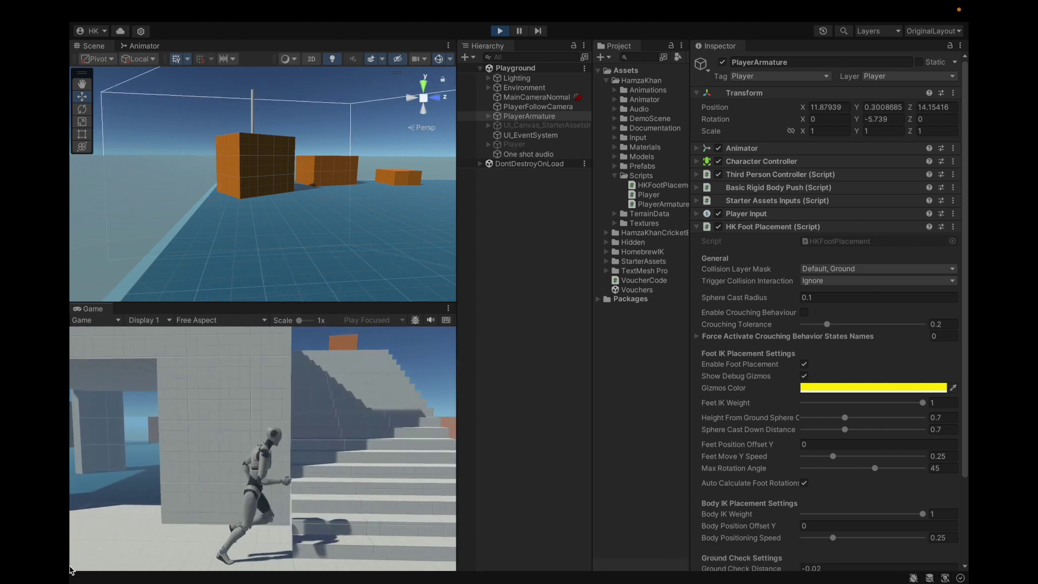
key(w)
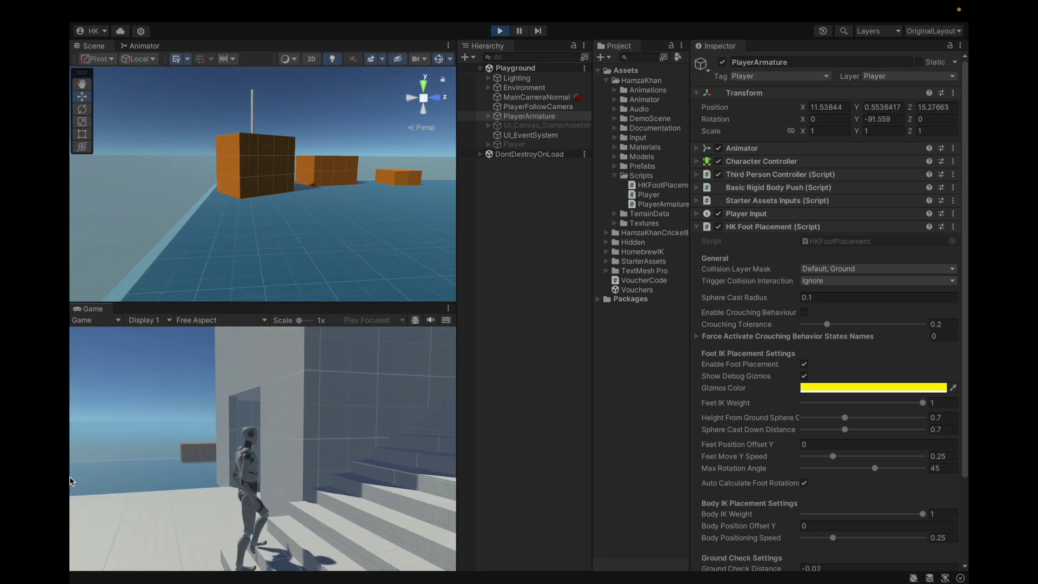
Step: Test foot placement by moving the character up the large and upper stairs, and stop the game
key(a)
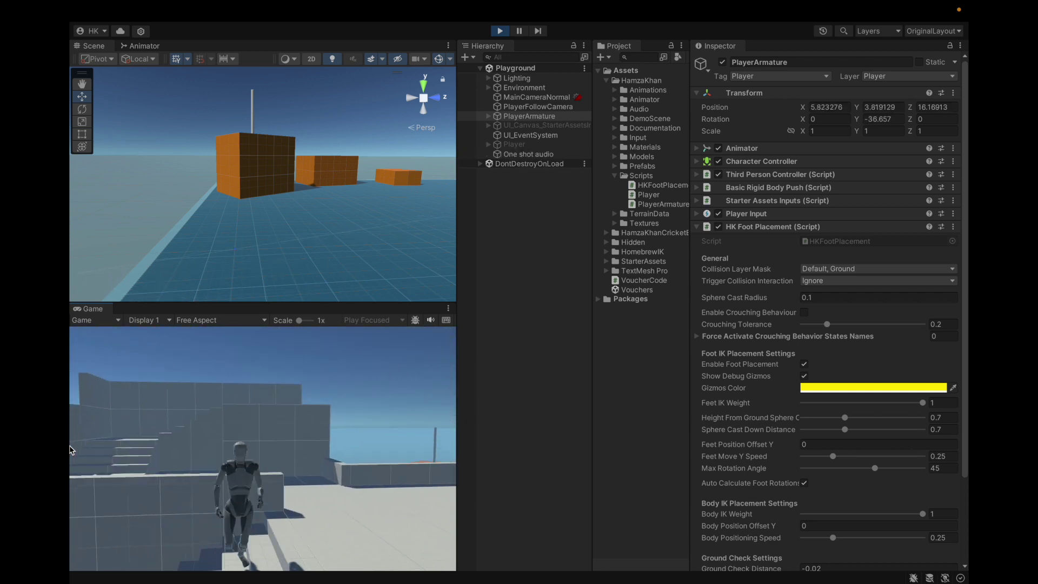
key(w)
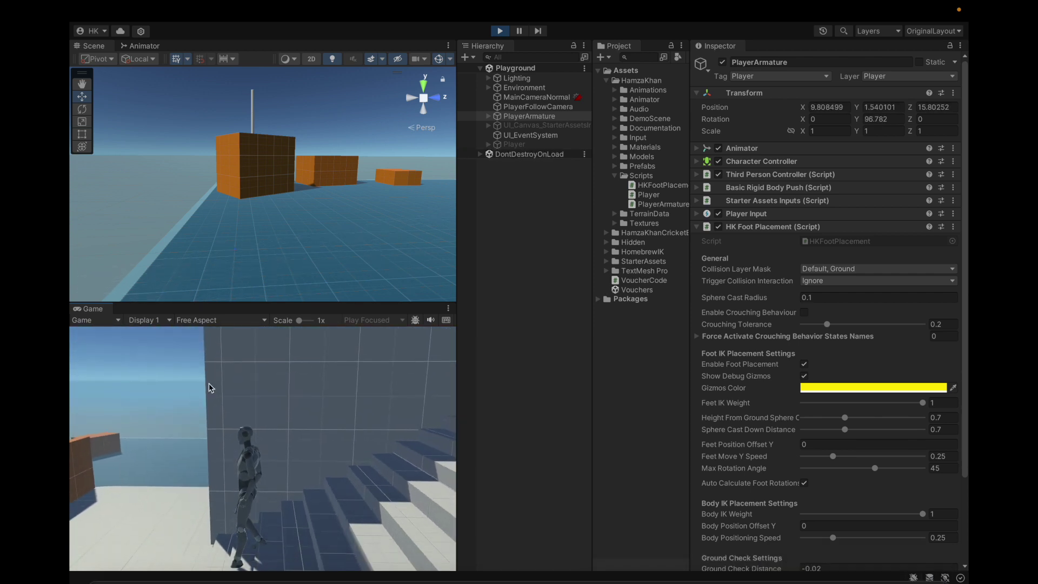
key(w)
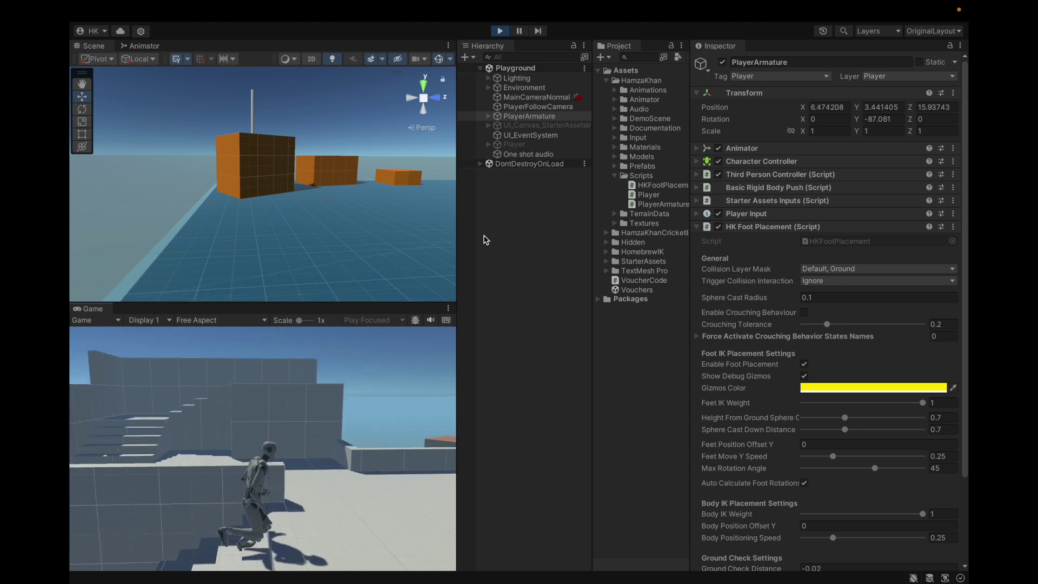
key(w)
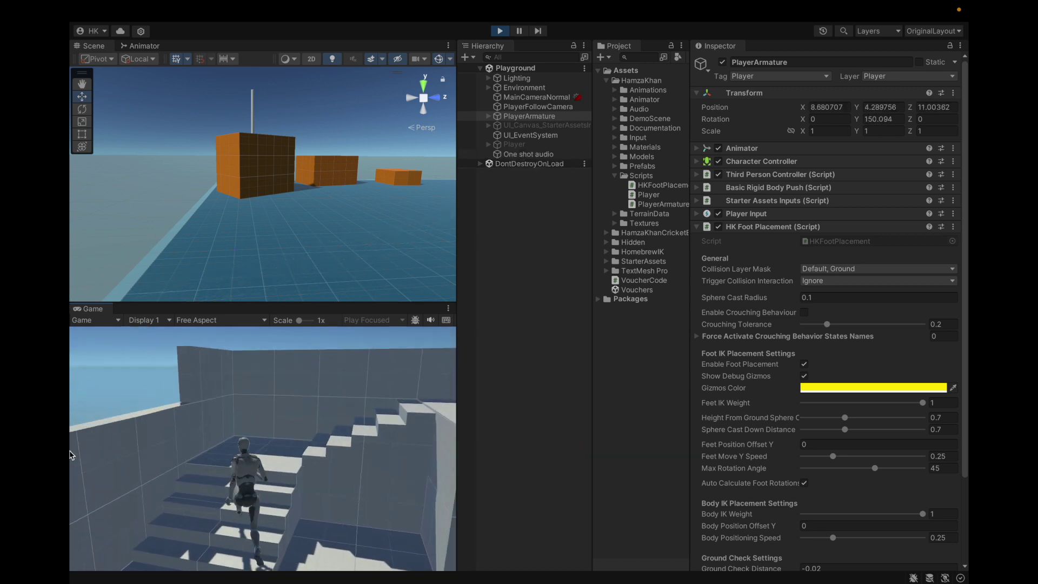
key(w)
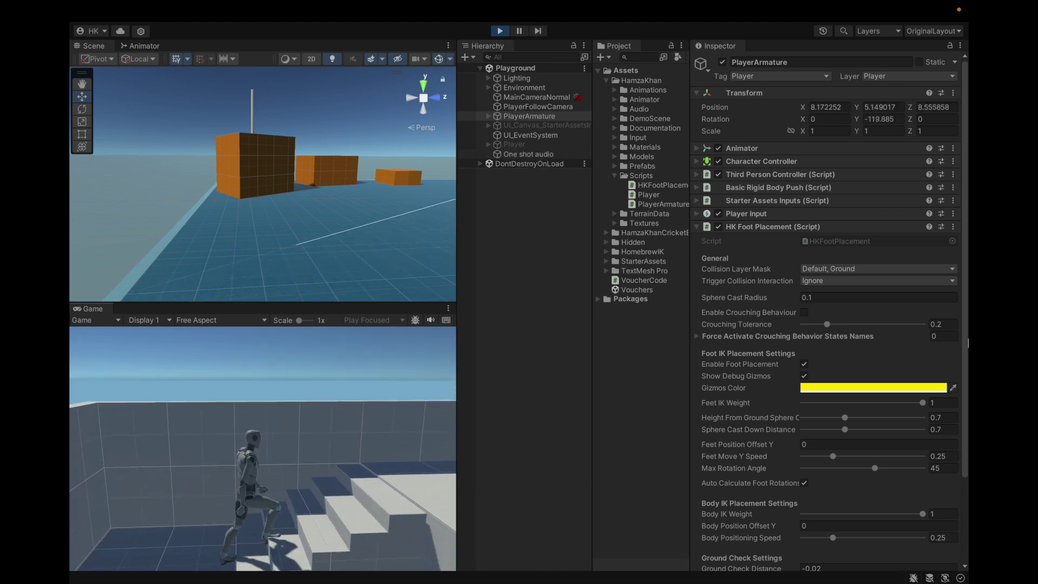
key(ctrl+p)
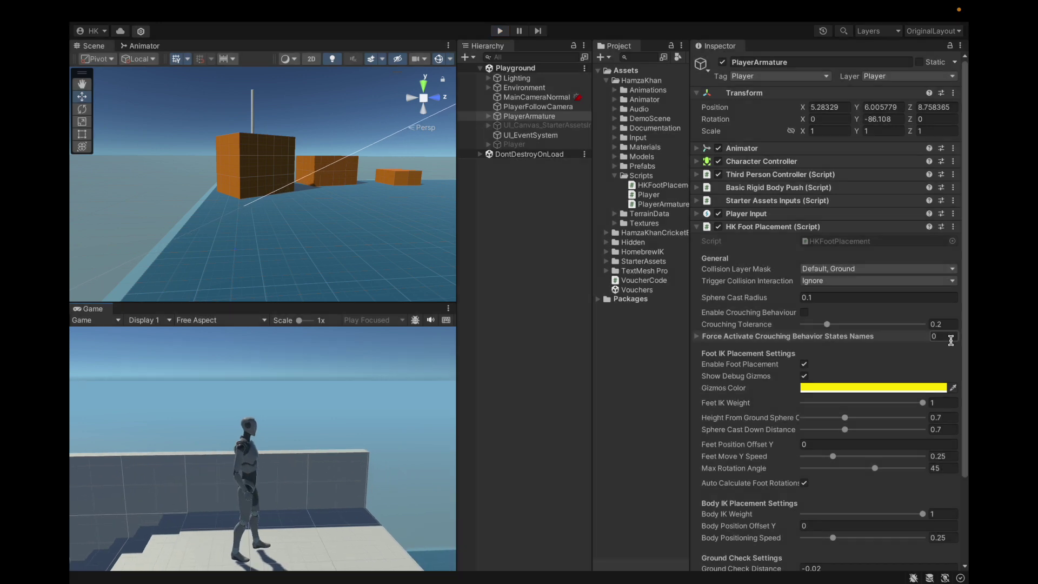
Step: Select the Environment object and frame it in the Scene view to see the structure and its stairs
scroll(232, 241, down, 15)
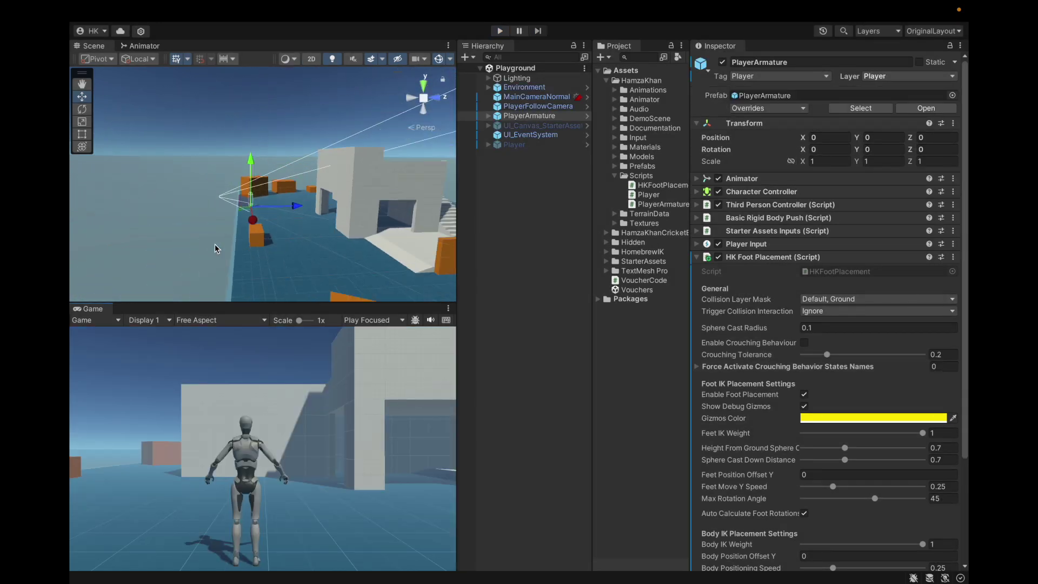
scroll(281, 199, up, 5)
scroll(281, 198, up, 5)
alt+drag(266, 203, 245, 217)
scroll(245, 218, down, 5)
click(102, 228)
key(f)
scroll(178, 213, up, 15)
alt+drag(179, 213, 163, 224)
scroll(163, 224, down, 10)
scroll(273, 190, down, 5)
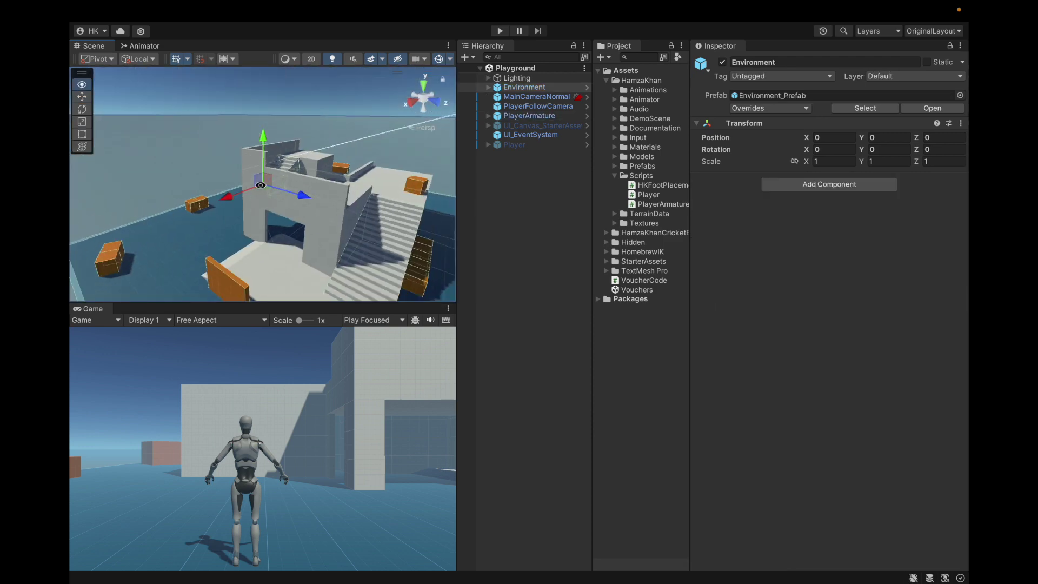
Step: Select the small upper staircase, Stairs_200x100x200_Prefab(1), and frame it in the Scene view
alt+drag(273, 190, 91, 213)
scroll(154, 166, up, 10)
scroll(315, 195, down, 5)
alt+drag(317, 200, 260, 208)
click(321, 209)
key(f)
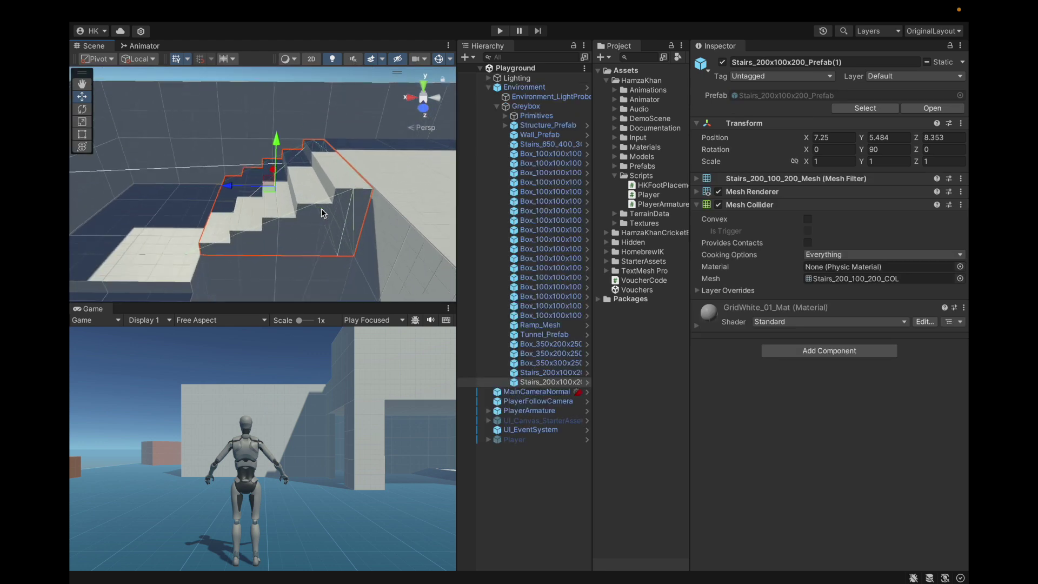
Step: Locate the staircase's Mesh Collider mesh among the project assets and widen the asset list to read the mesh names
click(825, 279)
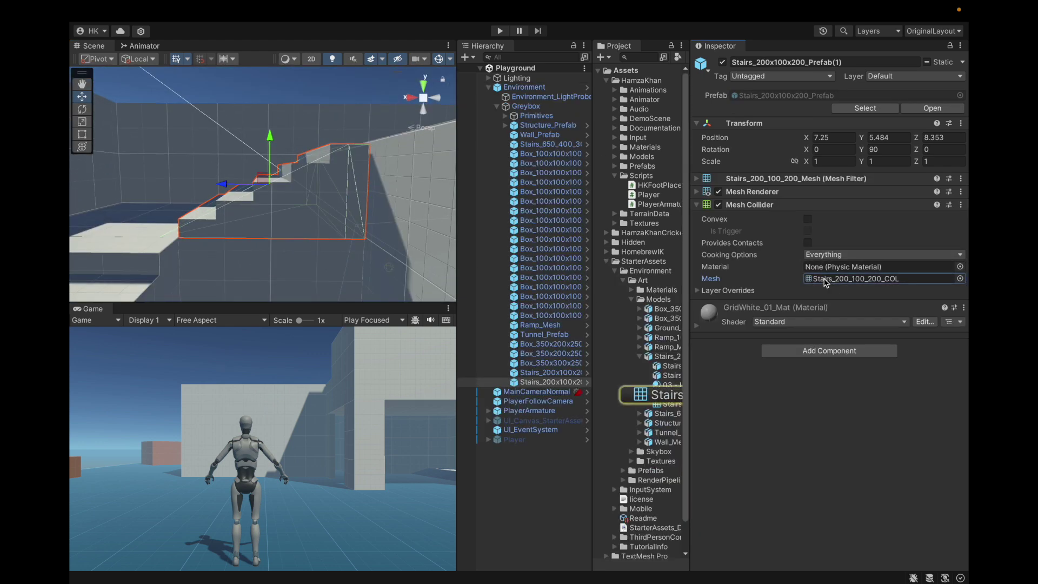
drag(688, 306, 740, 306)
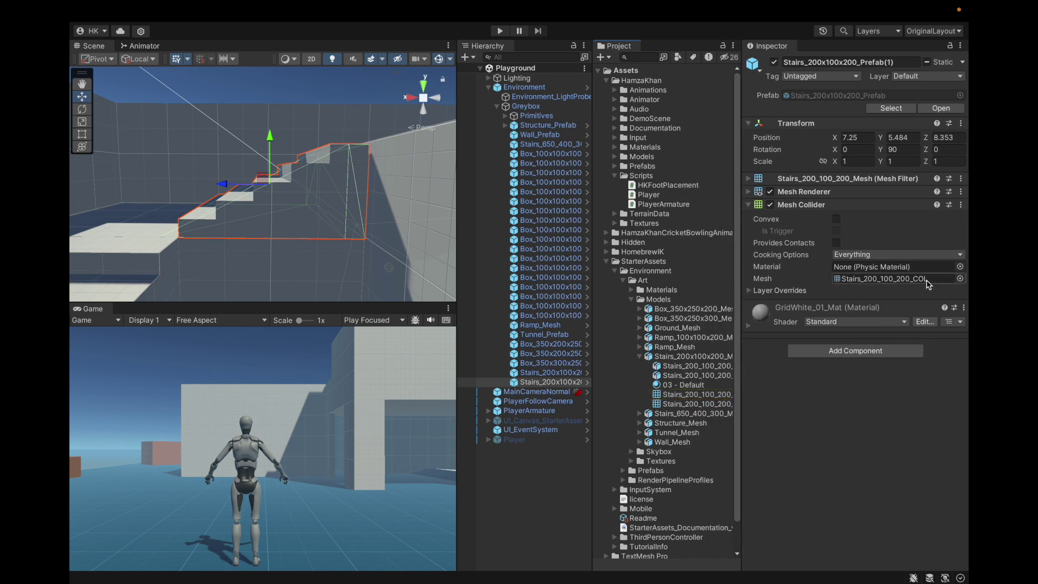
mouse_move(740, 373)
mouse_down()
mouse_move(787, 372)
mouse_move(759, 376)
mouse_up()
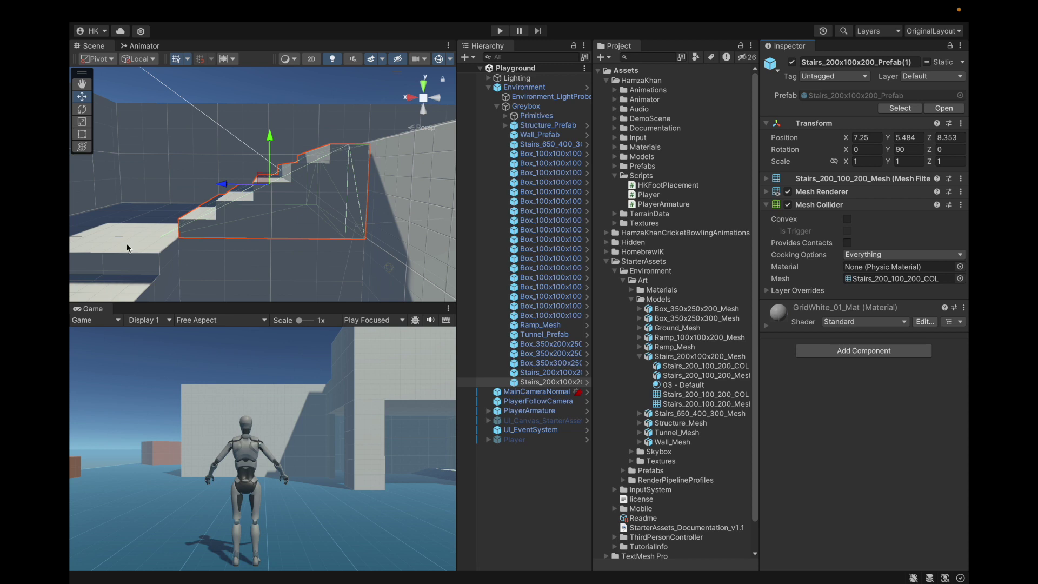
scroll(395, 272, down, 4)
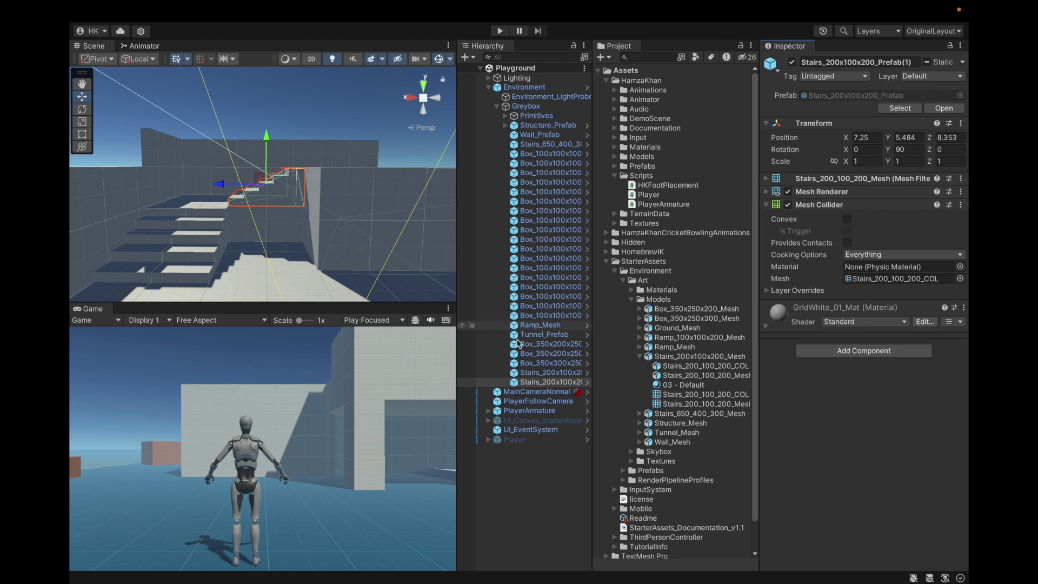
Step: Duplicate Stairs_200x100x200_Prefab(1) and assign Stairs_200_100_200_Mesh as the duplicate's Mesh Collider mesh
click(550, 384)
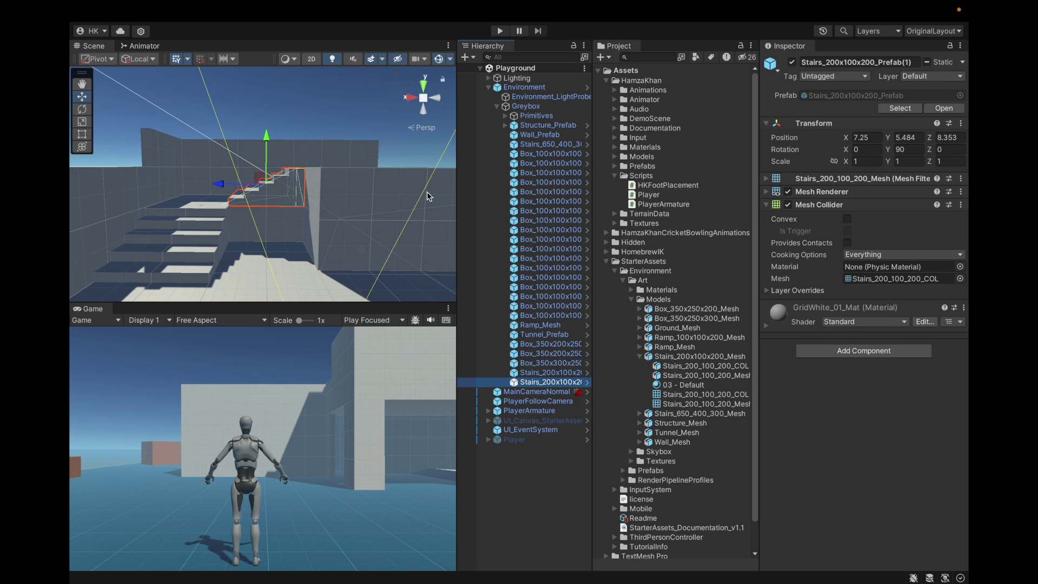
key(ctrl+d)
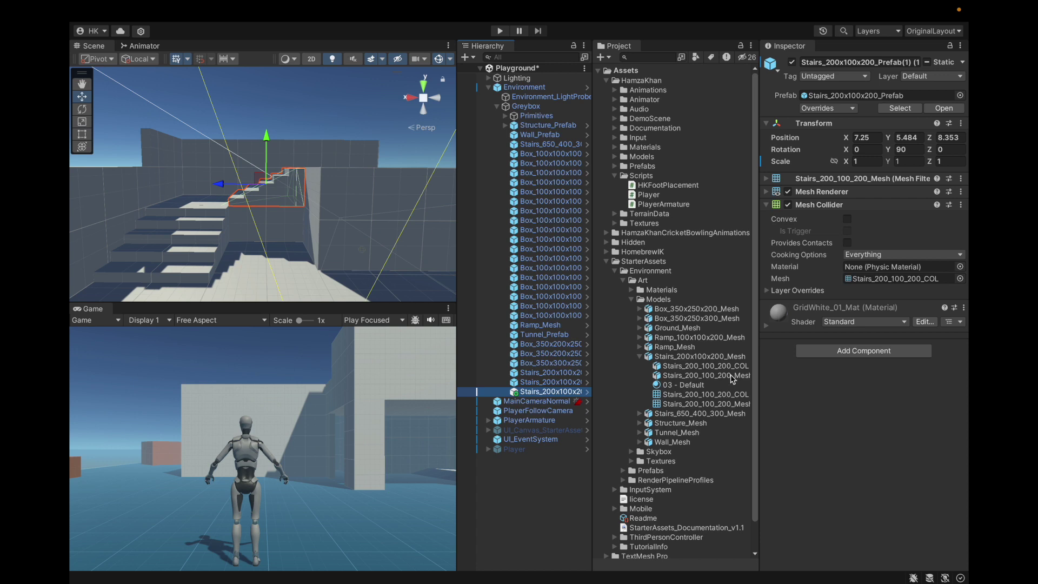
drag(703, 404, 871, 281)
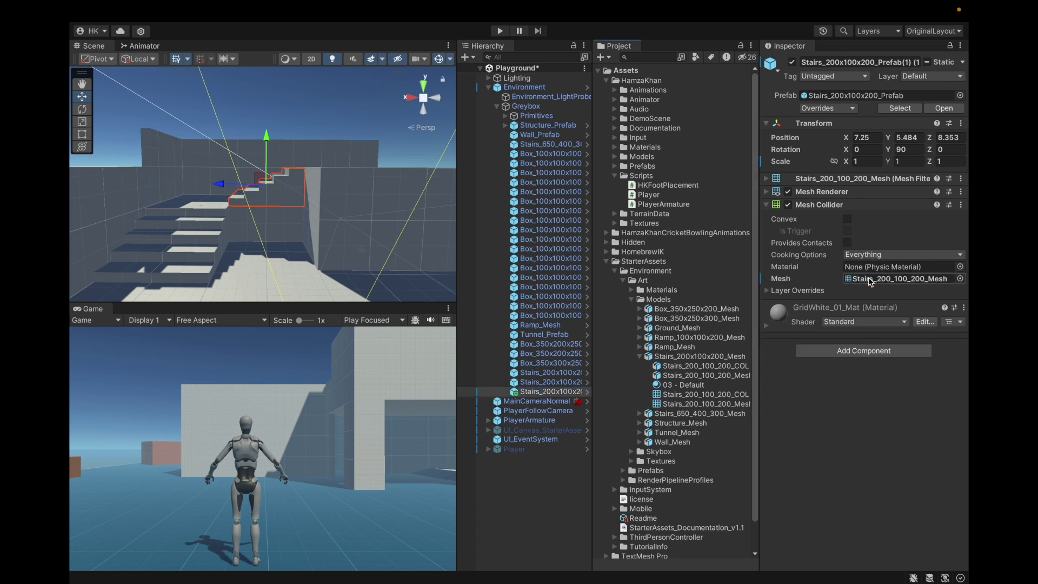
Step: Assign the duplicated staircase to the Ground layer
click(961, 46)
click(955, 44)
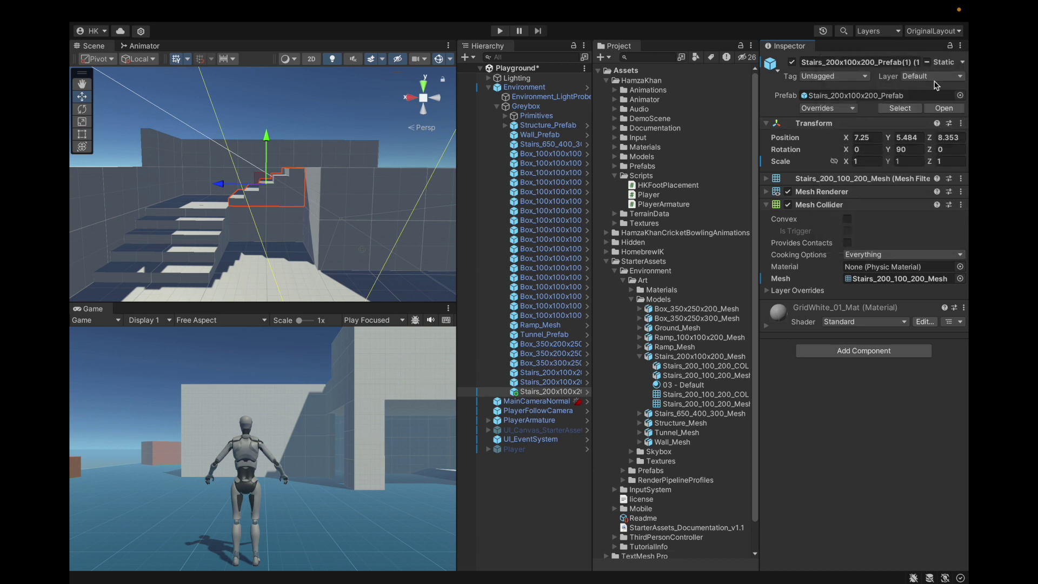
click(934, 78)
click(629, 309)
Step: Create two new project layers, Controller as User Layer 14 and FootIK as User Layer 15
click(535, 382)
click(922, 79)
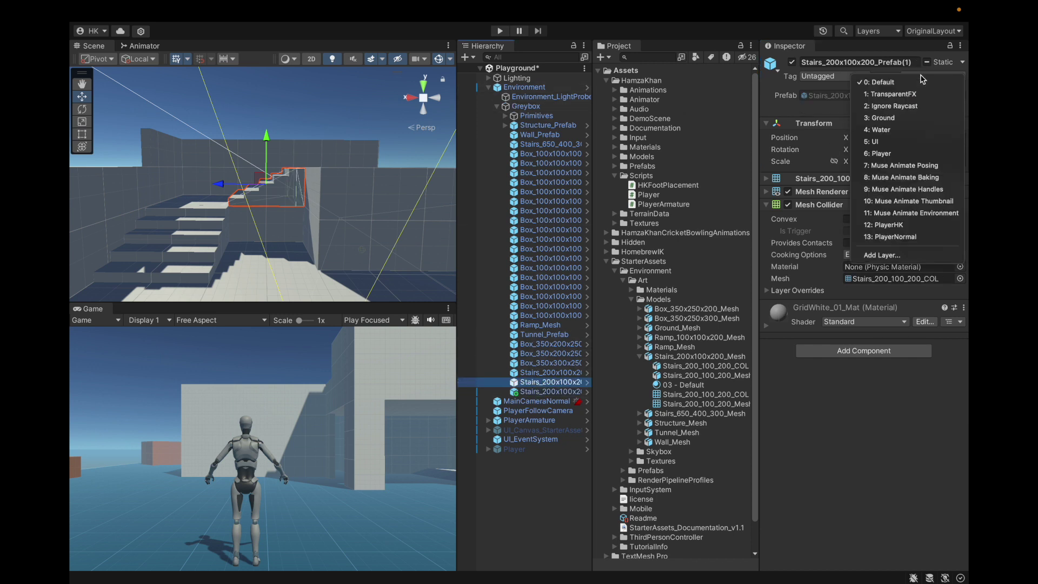
click(865, 254)
click(893, 308)
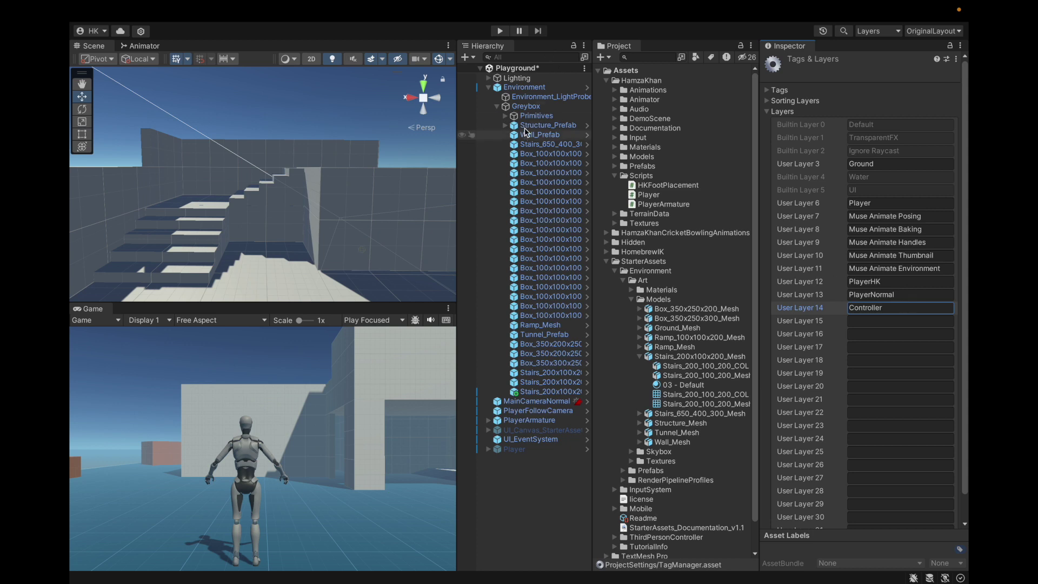
key(Return)
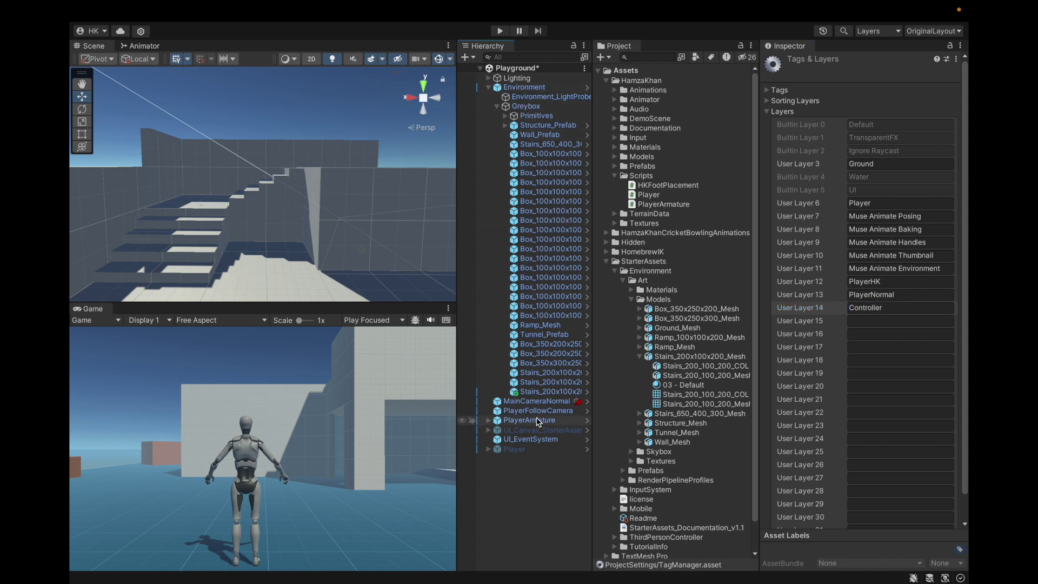
click(943, 322)
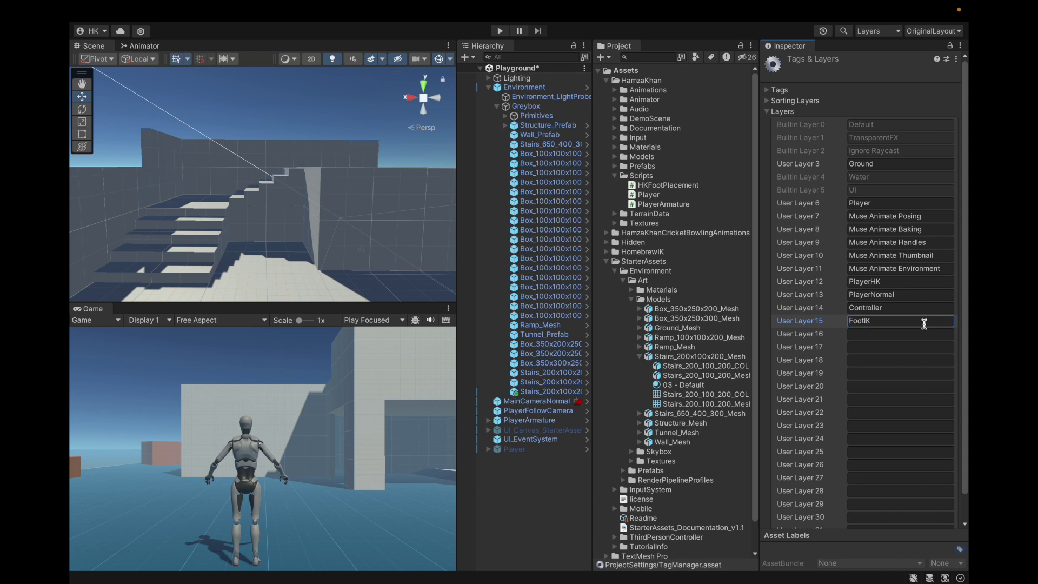
Step: Assign the duplicated staircase to the FootIK layer, leaving its Mesh Collider non-convex
click(550, 390)
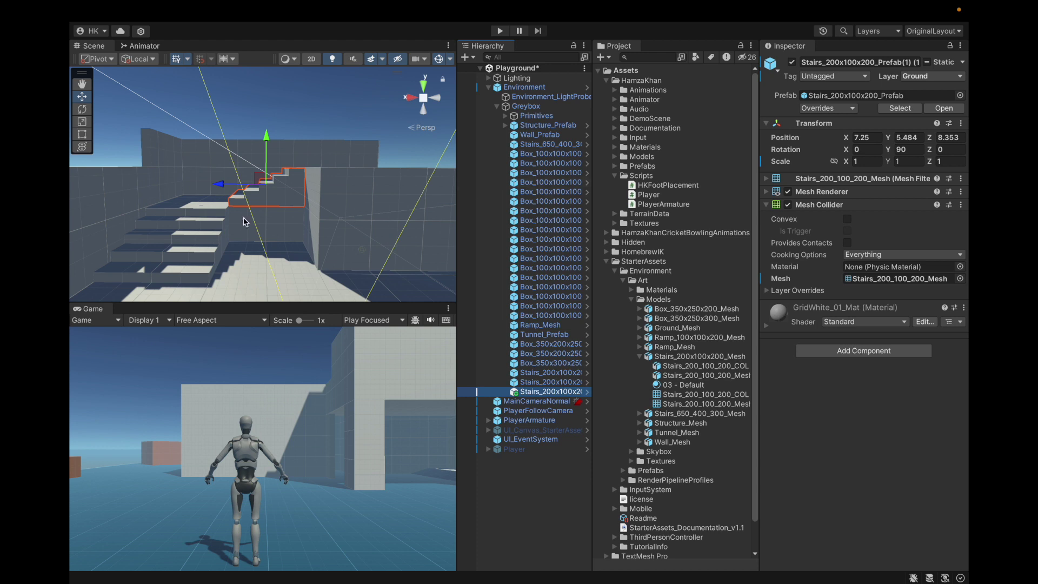
scroll(295, 168, up, 10)
scroll(328, 155, down, 5)
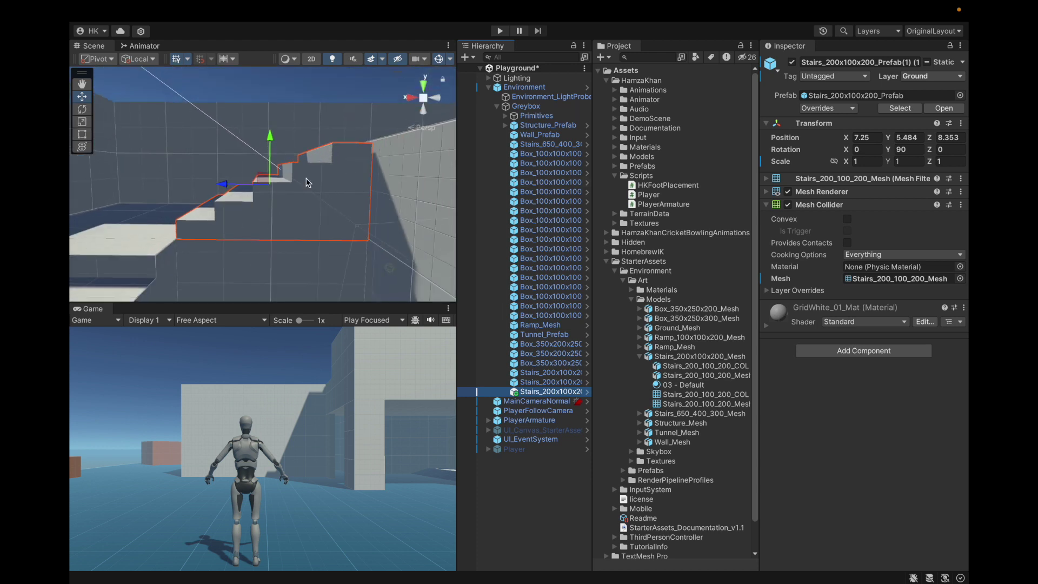
click(847, 220)
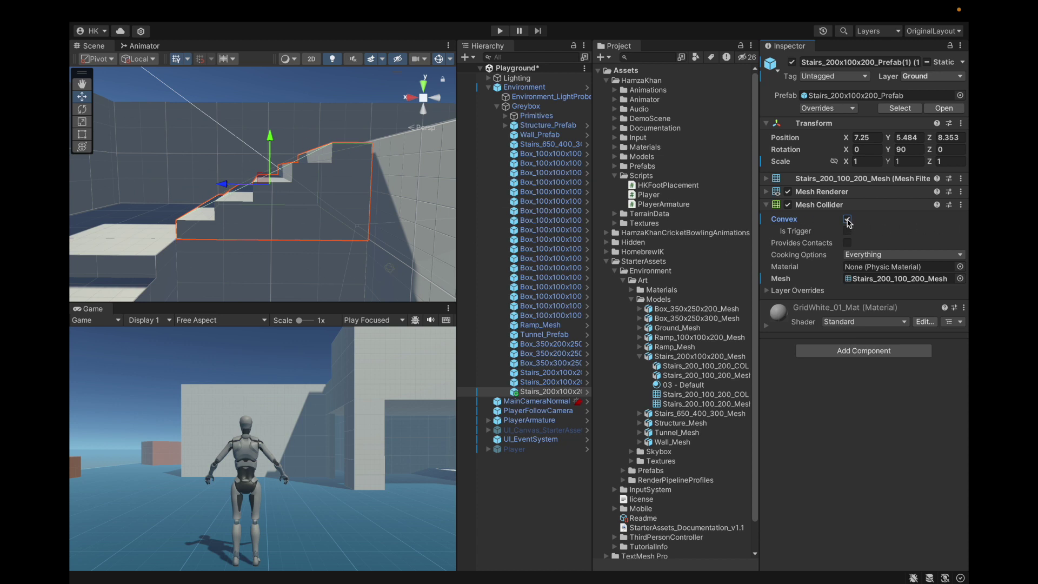
click(939, 76)
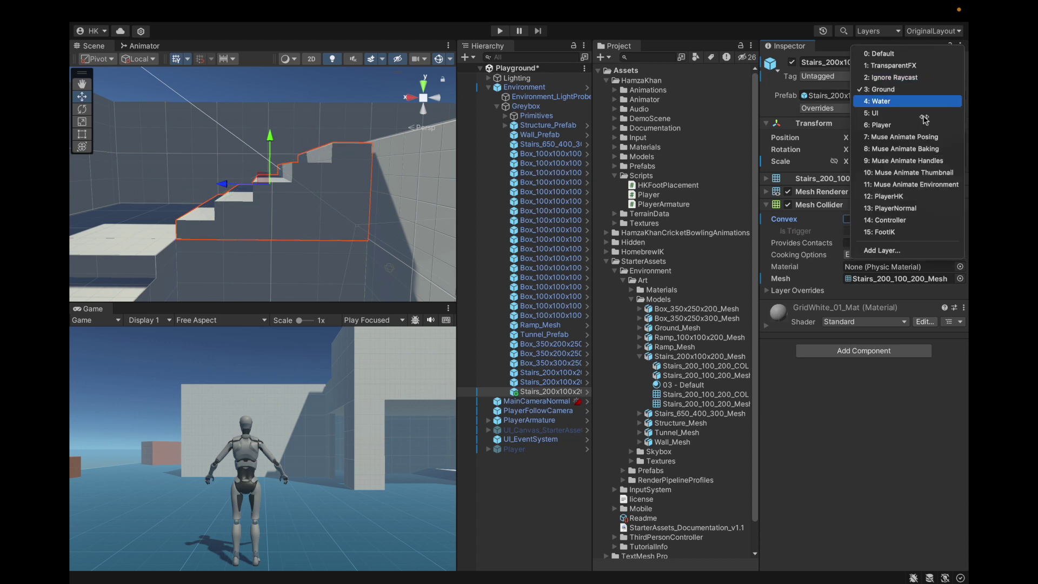
click(890, 233)
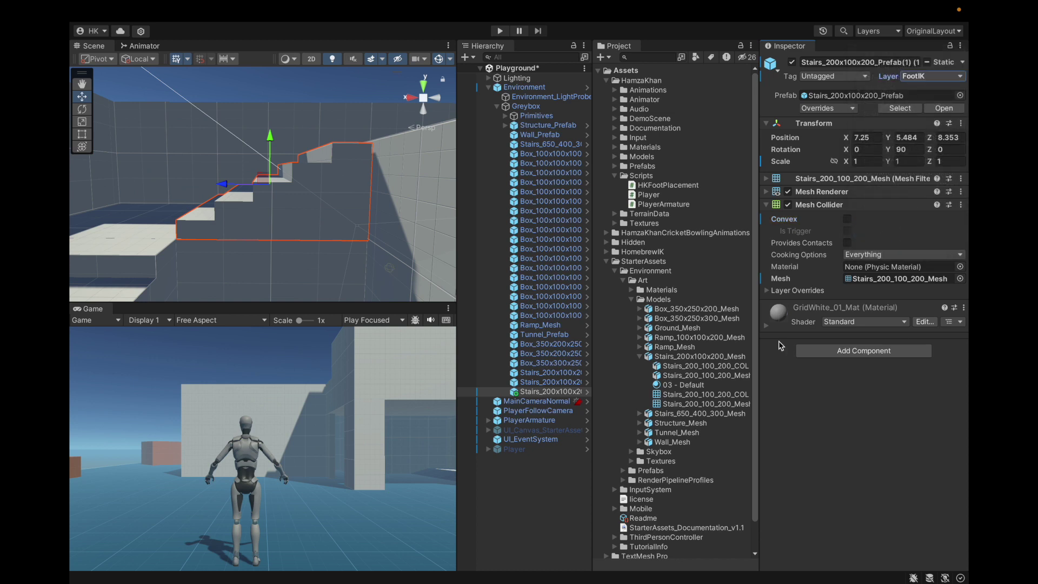
Step: Assign the original Stairs_200x100x200_Prefab(1) to the Controller layer
click(530, 382)
key(f)
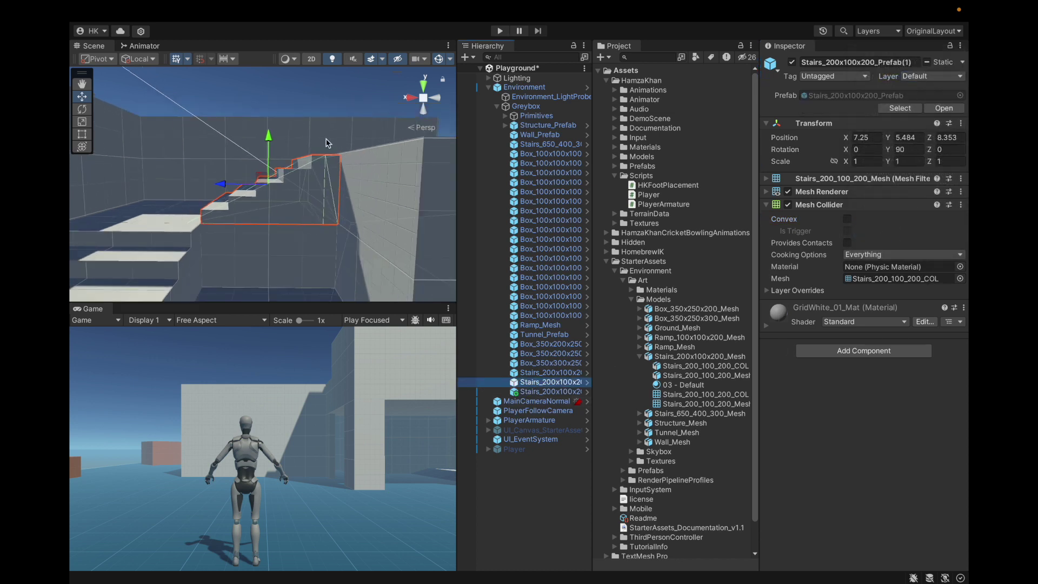
click(932, 77)
click(891, 241)
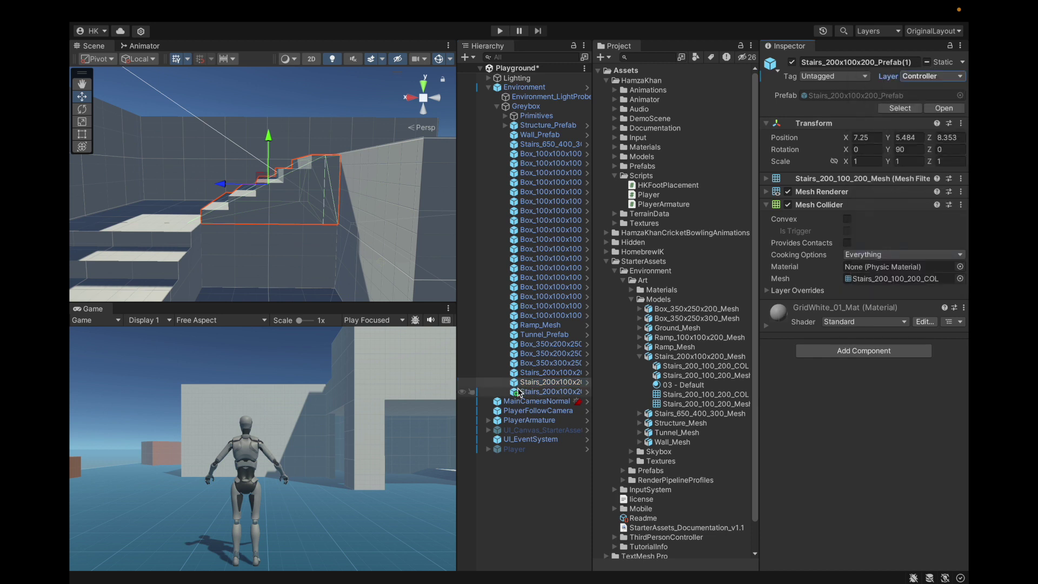
Step: Remove the Mesh Renderer and Mesh Filter from the duplicated staircase, keeping only its Mesh Collider, and save the project
click(529, 392)
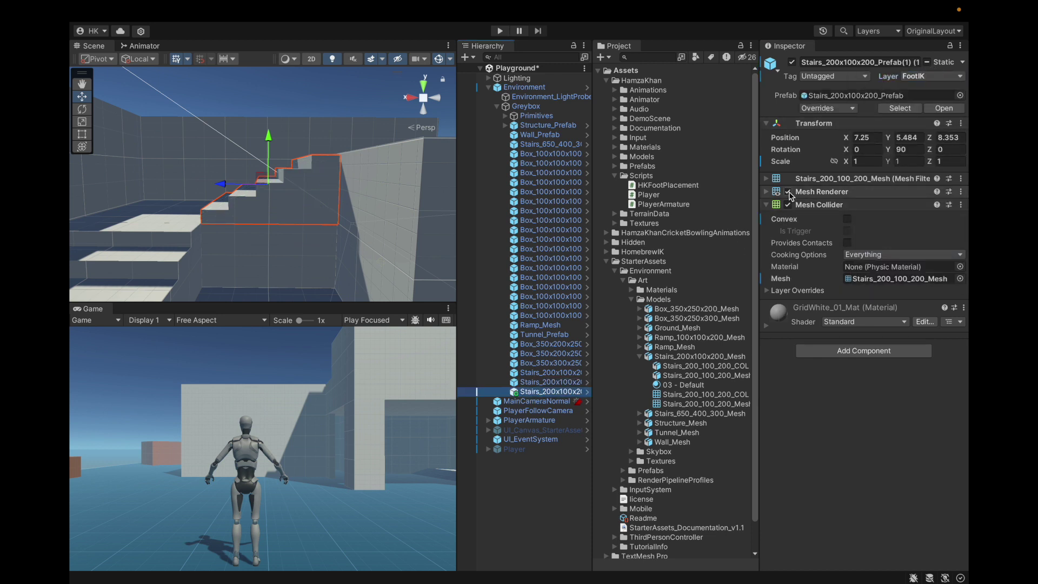
right_click(808, 193)
click(835, 234)
right_click(818, 191)
click(828, 216)
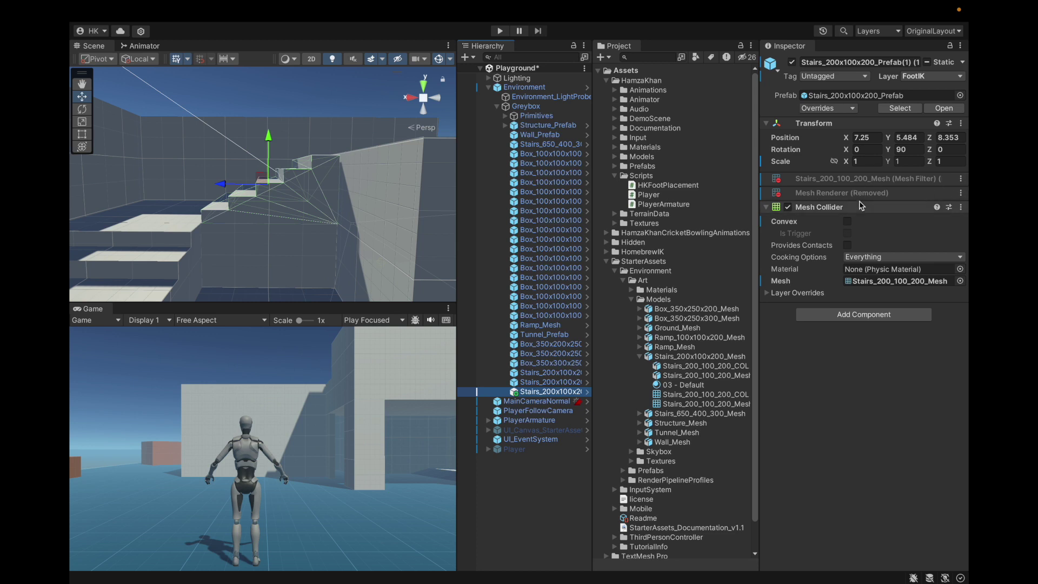
click(141, 10)
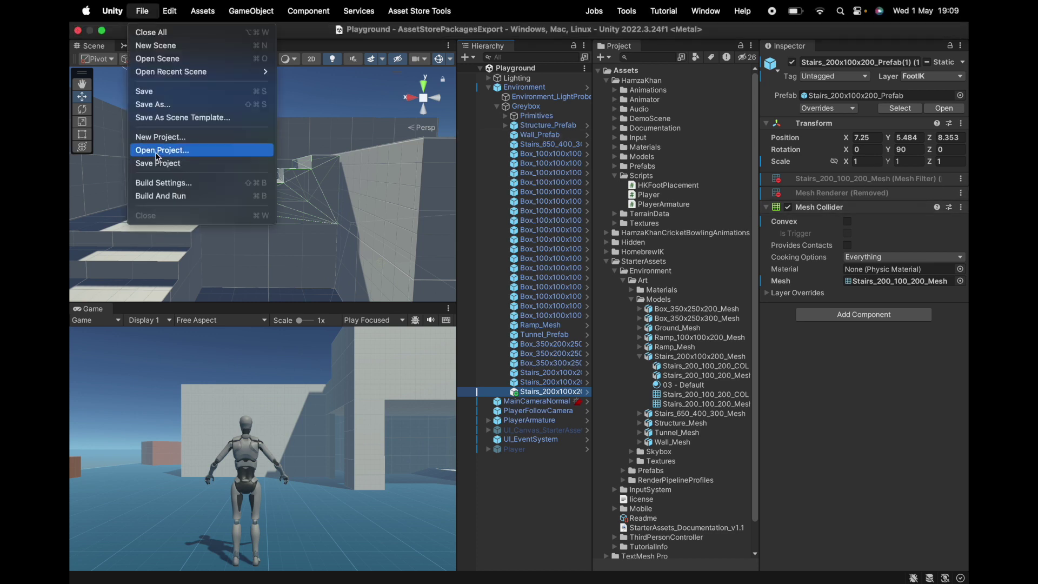
click(156, 163)
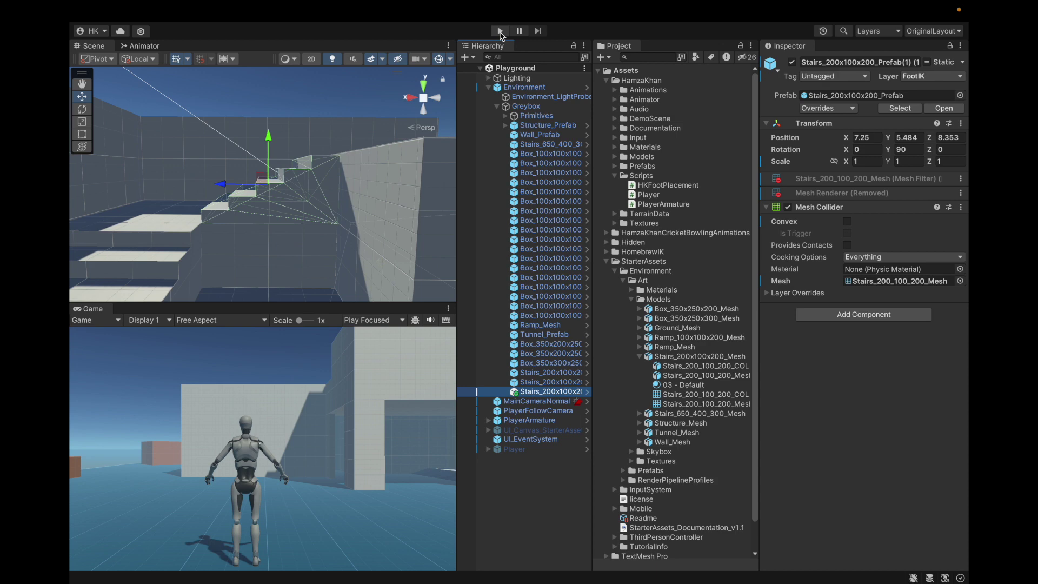
Step: Add FootIK to the Collision Layer Mask of PlayerArmature's HK Foot Placement script and save the scene
click(527, 420)
scroll(833, 312, down, 3)
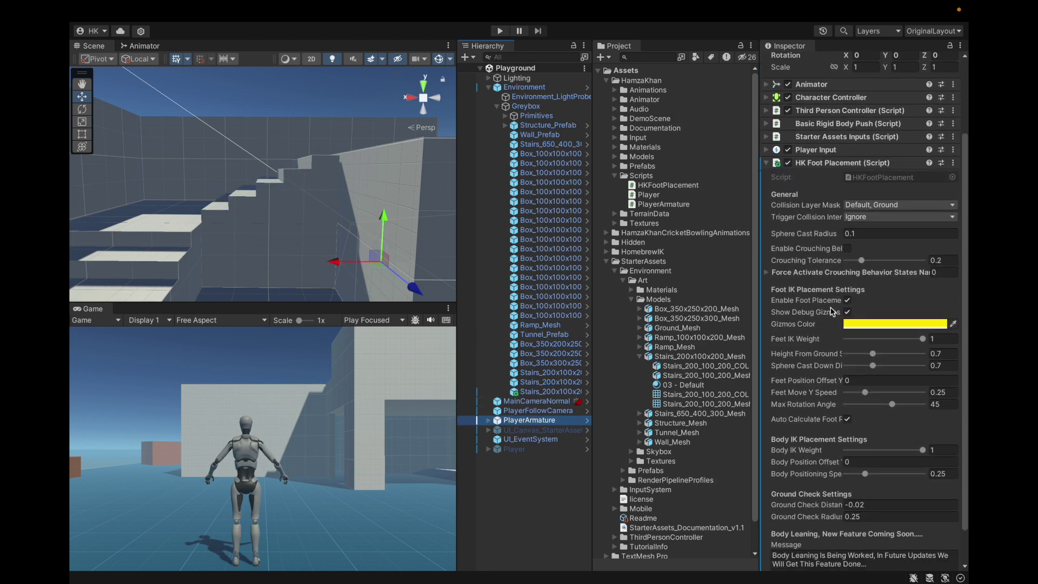
scroll(832, 312, down, 1)
click(865, 195)
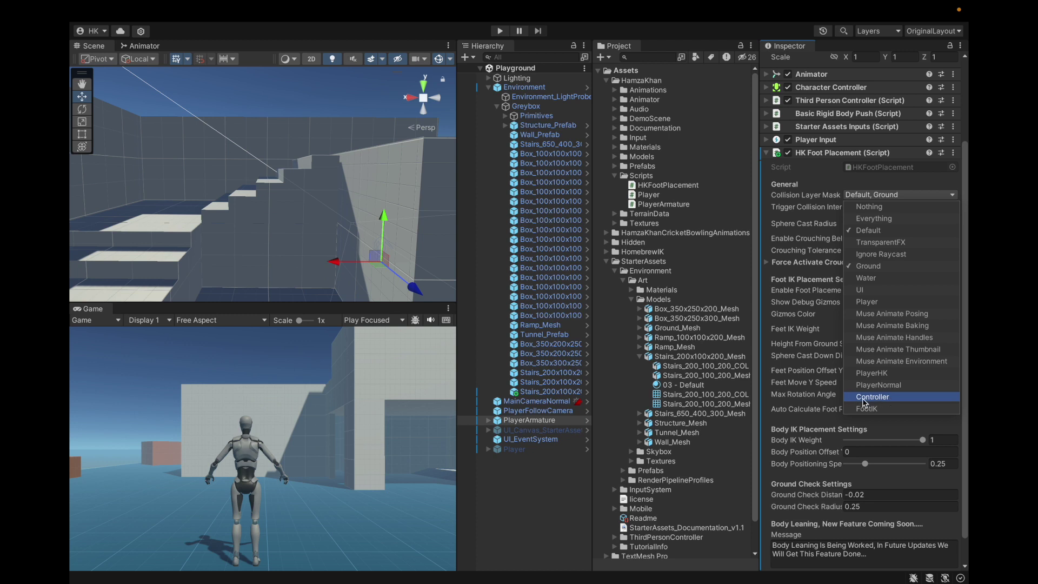
key(super+s)
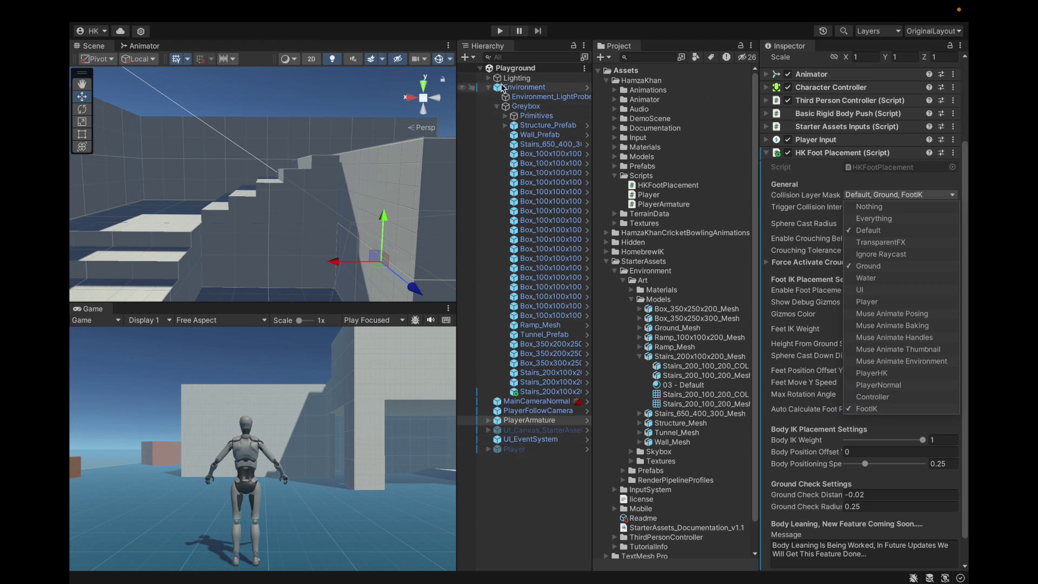
Step: Set the Exclude Layers of PlayerArmature's Character Controller to FootIK only, and save the scene
click(487, 87)
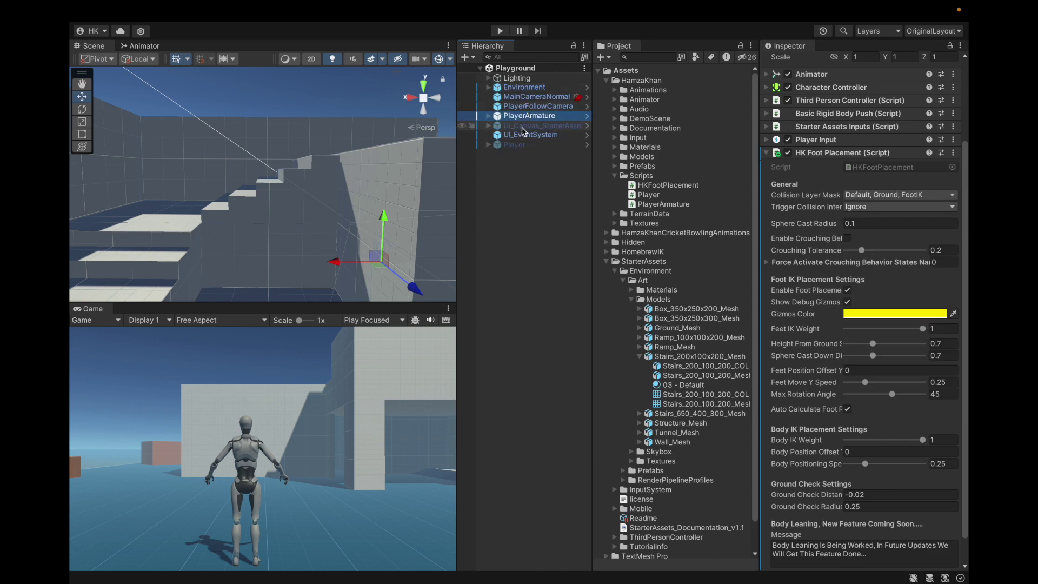
click(838, 90)
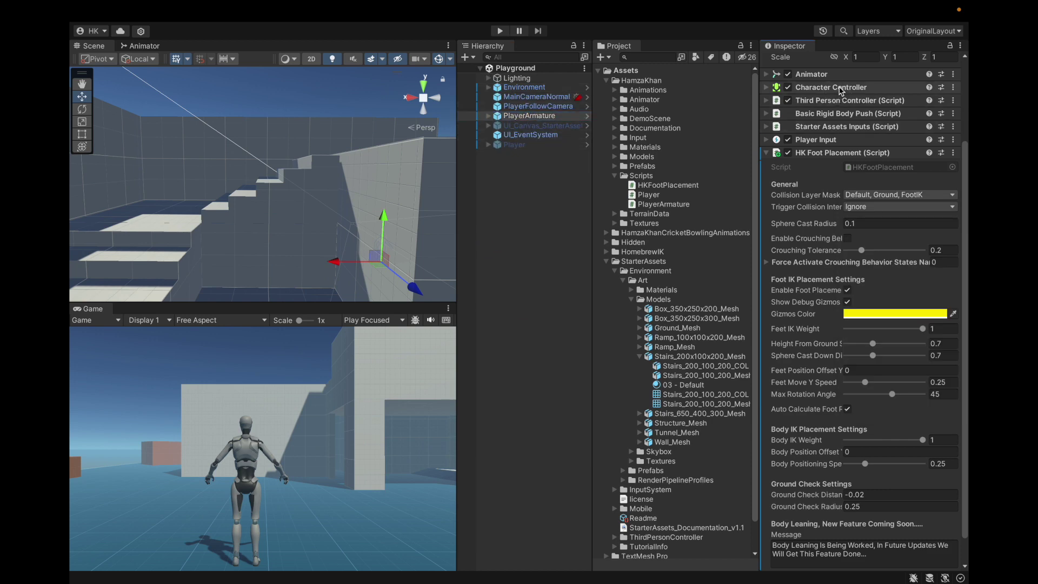
click(865, 220)
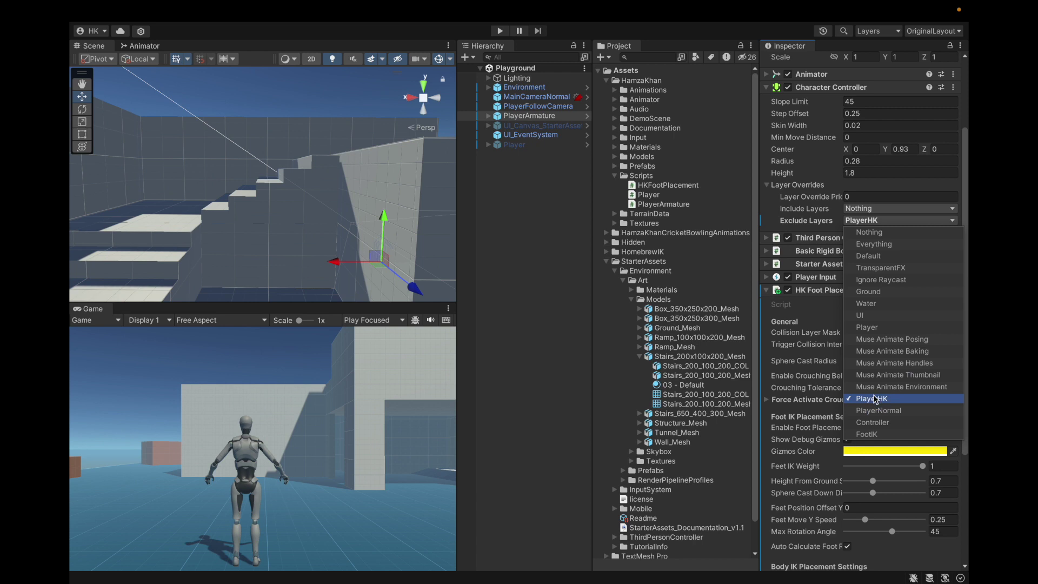
click(873, 422)
click(871, 398)
click(885, 434)
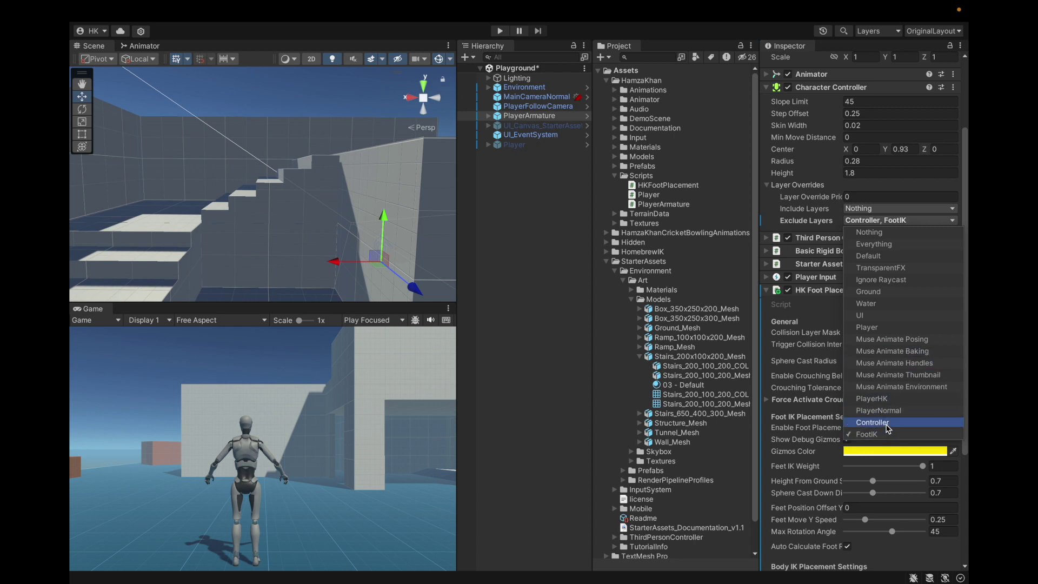
click(886, 425)
click(525, 284)
key(super+s)
Step: Play the scene and run the character to the small upper staircase
click(501, 31)
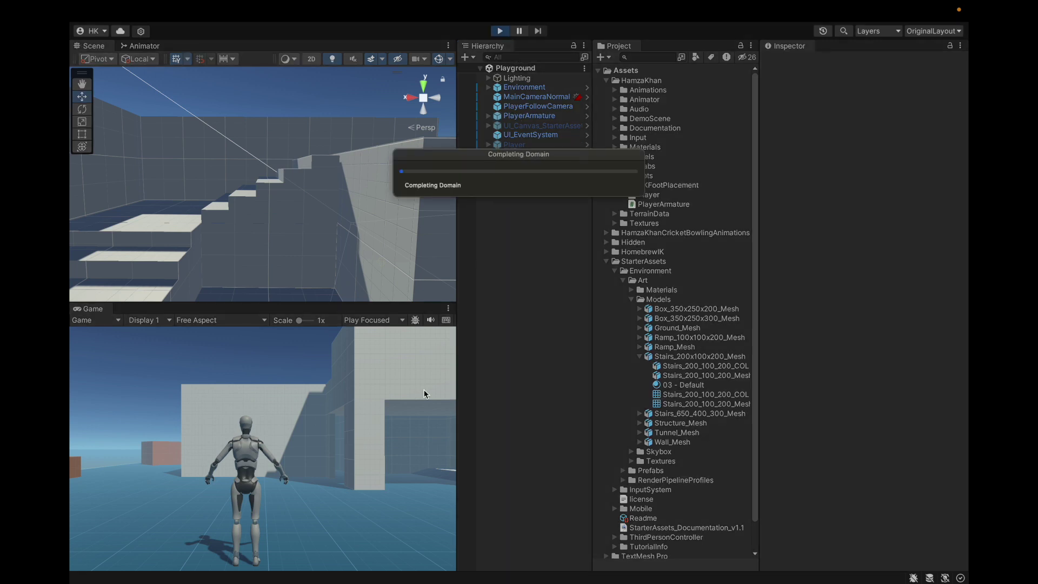
key(shift+d)
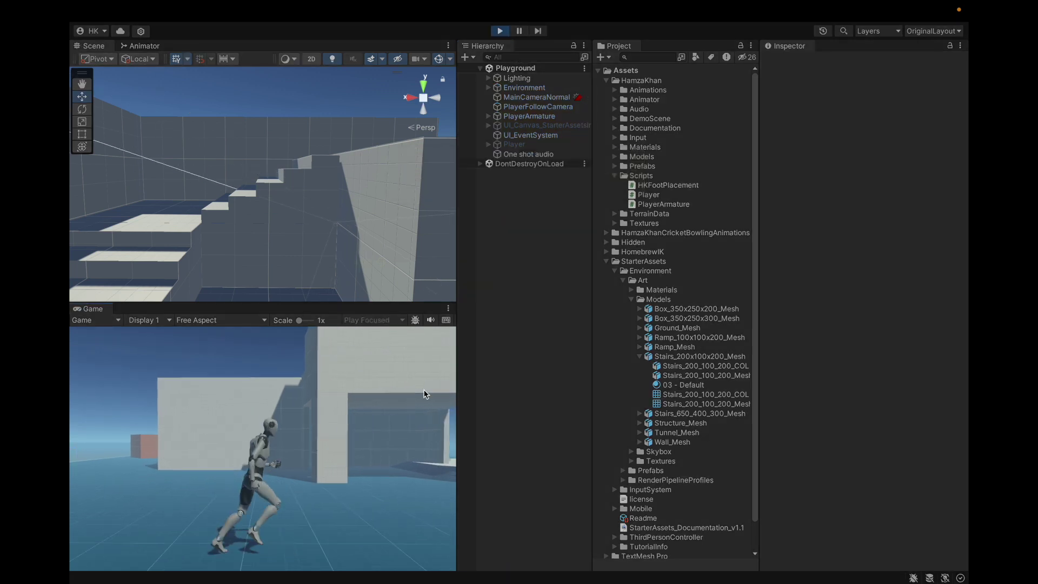
key(shift+w)
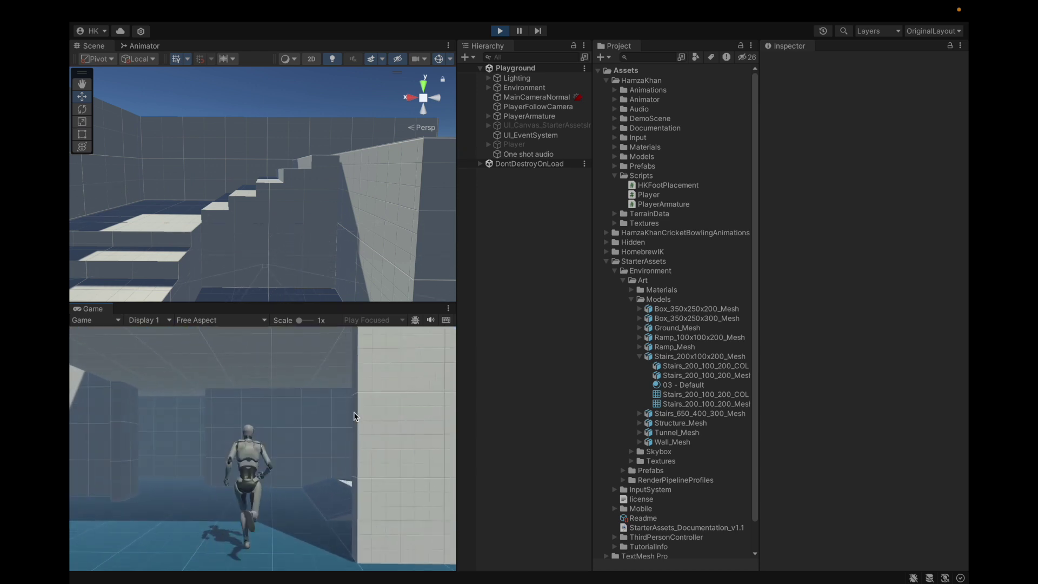
key(shift+d)
key(shift+w)
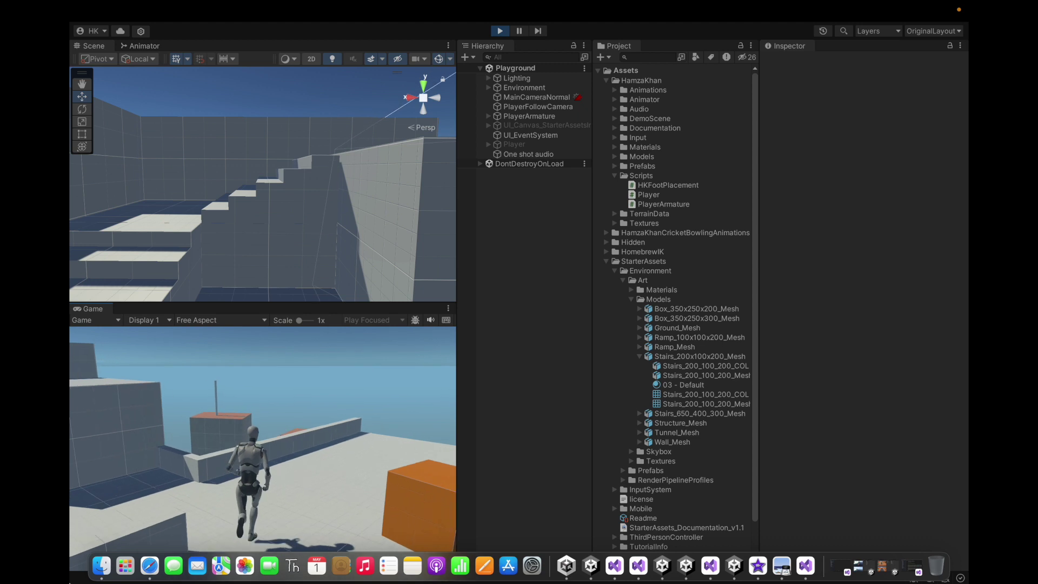
key(shift+a)
key(shift+w)
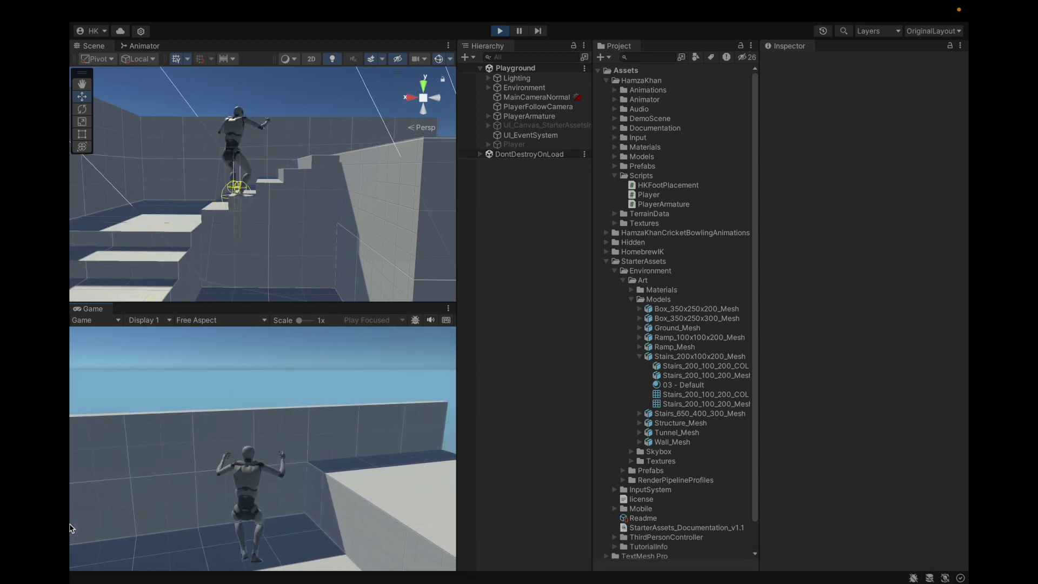
key(shift+a)
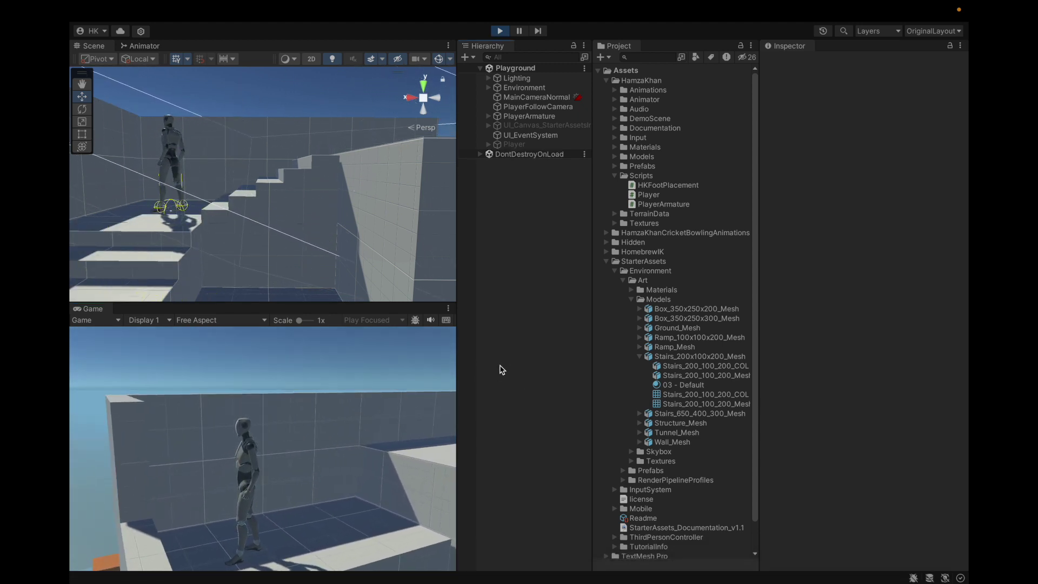
Step: Move the character onto the staircase's lowest step and examine its foot placement up close in the Scene view
click(335, 427)
key(d)
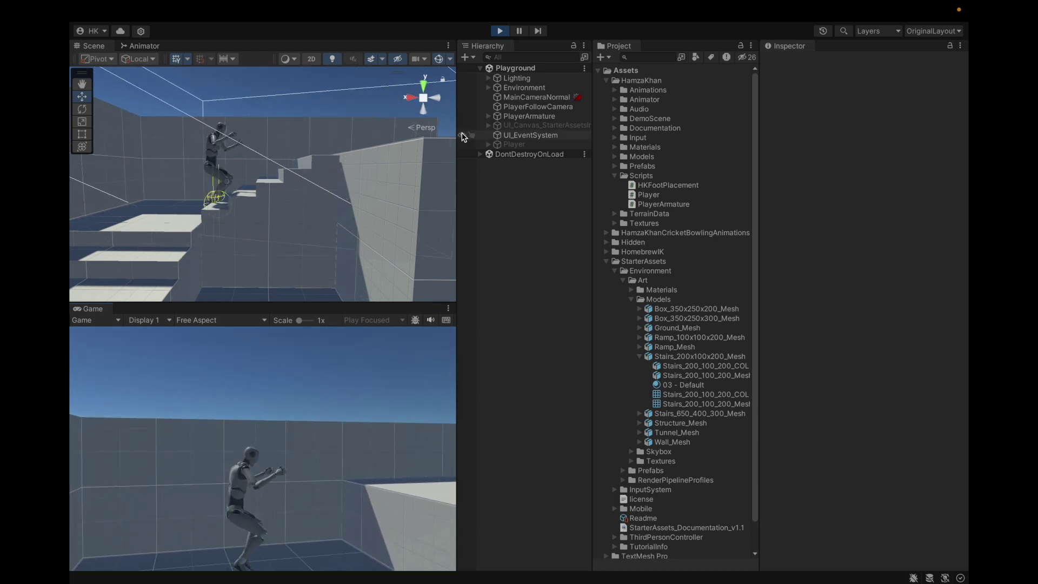
key(f)
scroll(196, 215, down, 10)
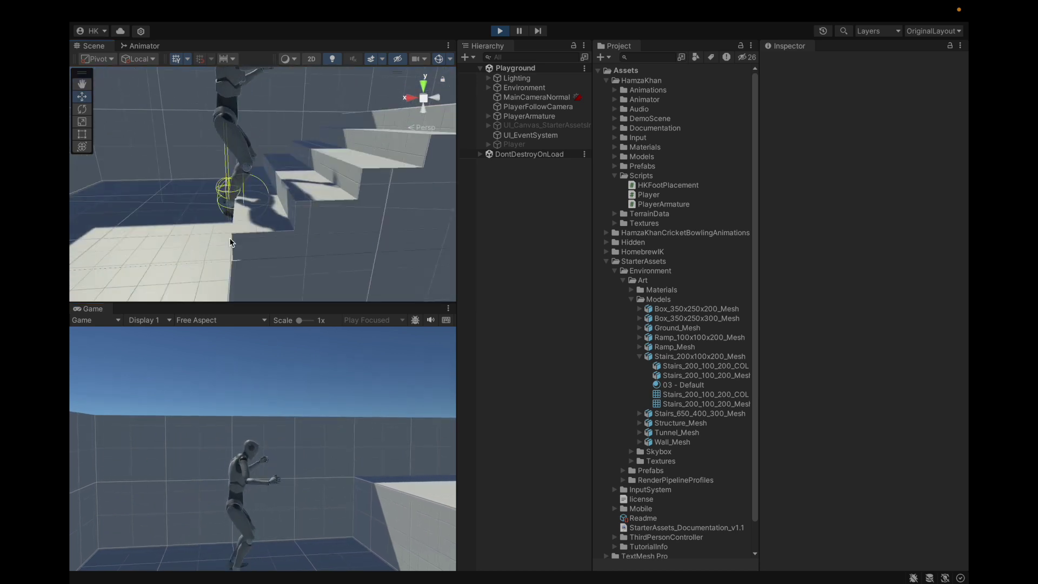
scroll(248, 229, up, 5)
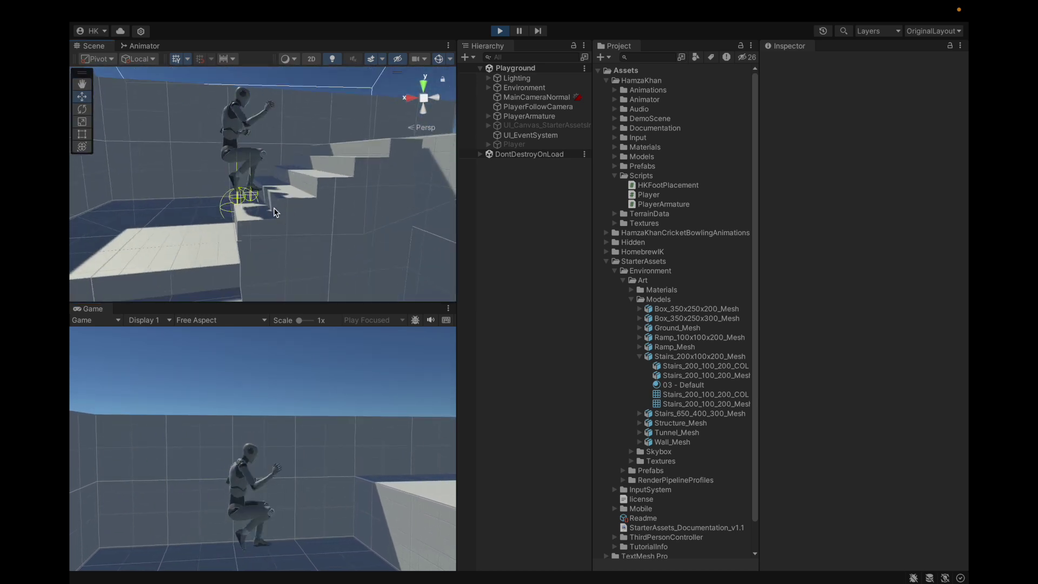
alt+drag(333, 208, 313, 196)
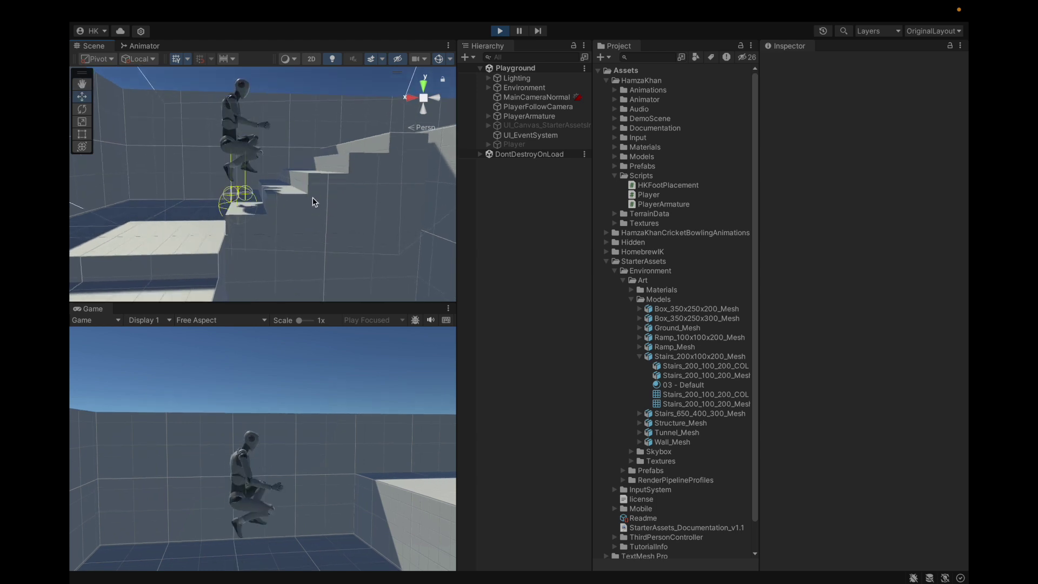
Step: Select PlayerArmature and review the layers in its HK Foot Placement Collision Layer Mask while the scene plays
click(513, 116)
right_drag(321, 225, 361, 226)
scroll(871, 184, down, 10)
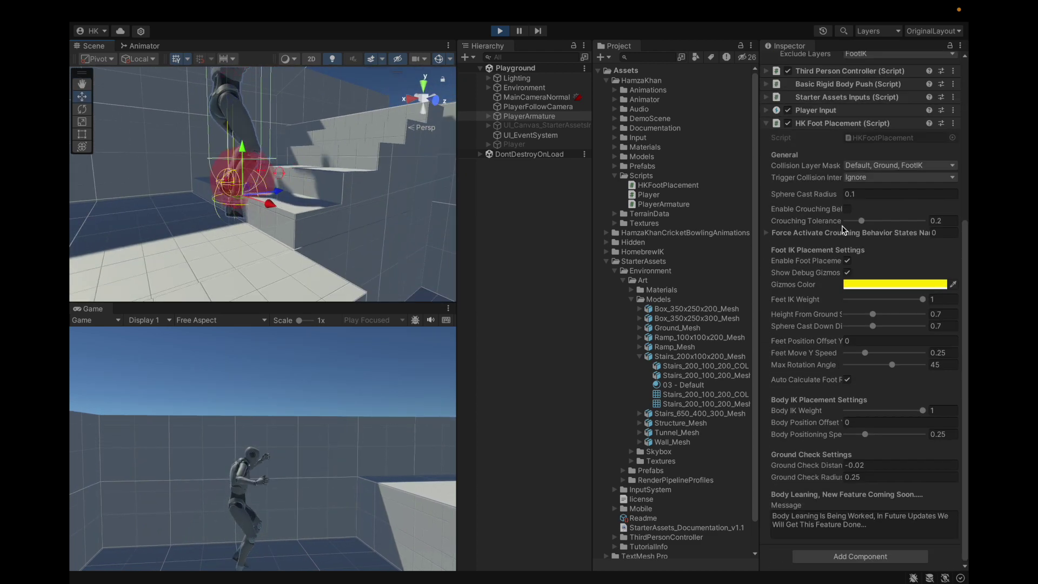
click(873, 165)
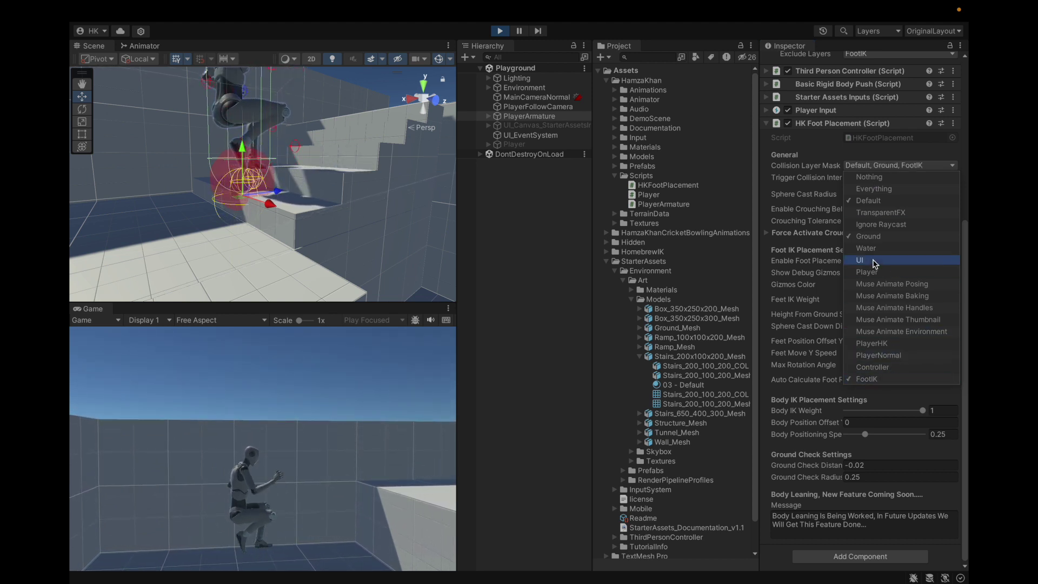
click(798, 183)
click(524, 116)
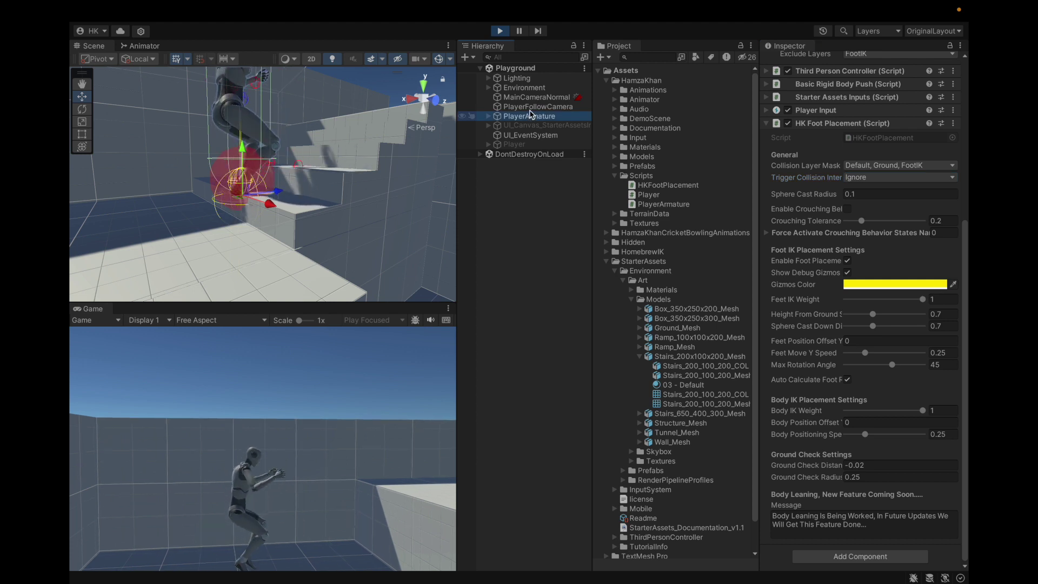
Step: While the scene plays, try adding the Ground and Controller layers to Ground Layers in PlayerArmature's Third Person Controller
click(533, 107)
click(529, 98)
click(523, 87)
click(528, 117)
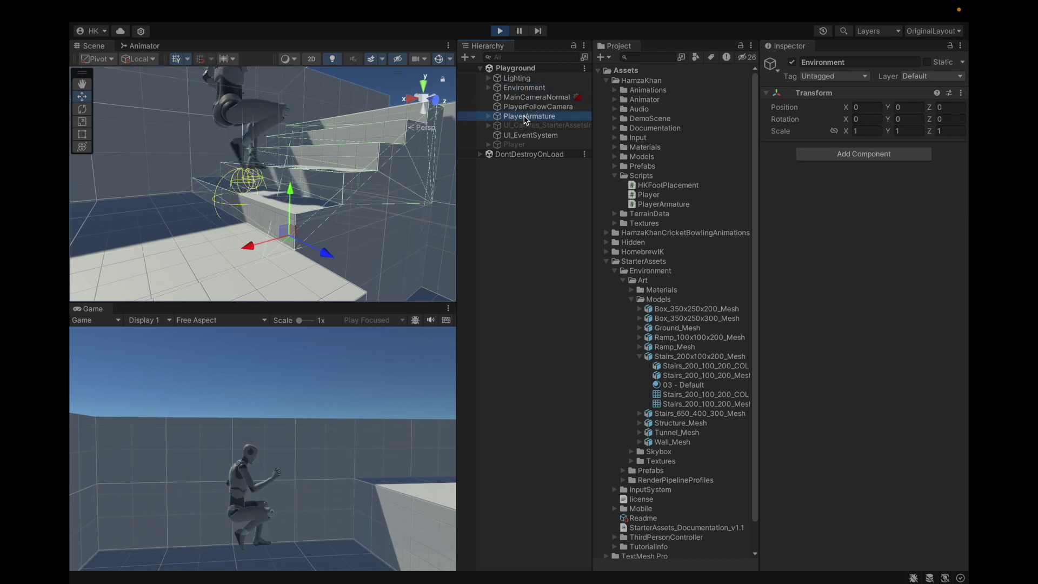
scroll(881, 189, down, 3)
click(881, 189)
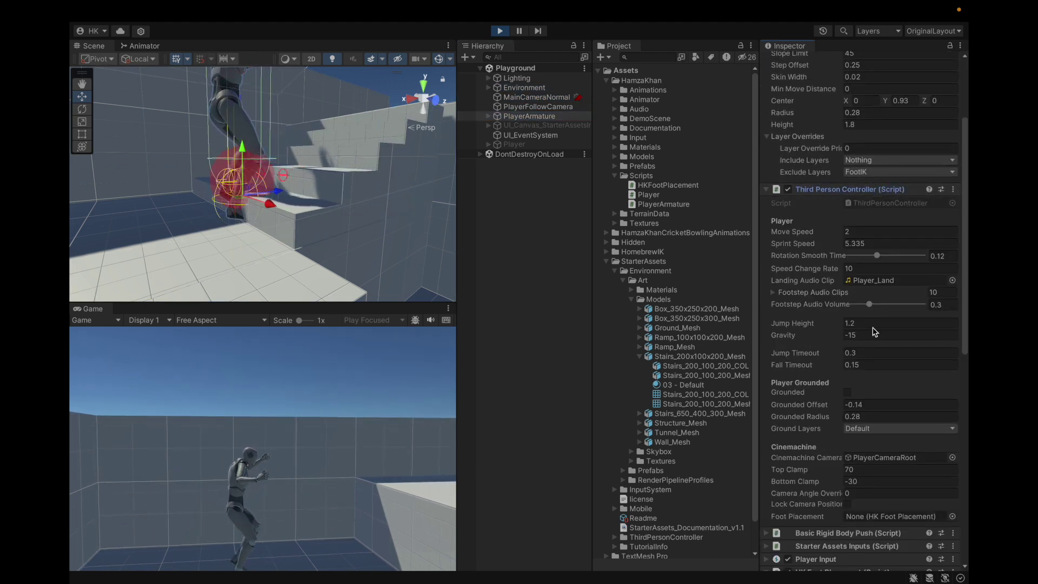
scroll(864, 346, down, 2)
click(861, 353)
click(871, 557)
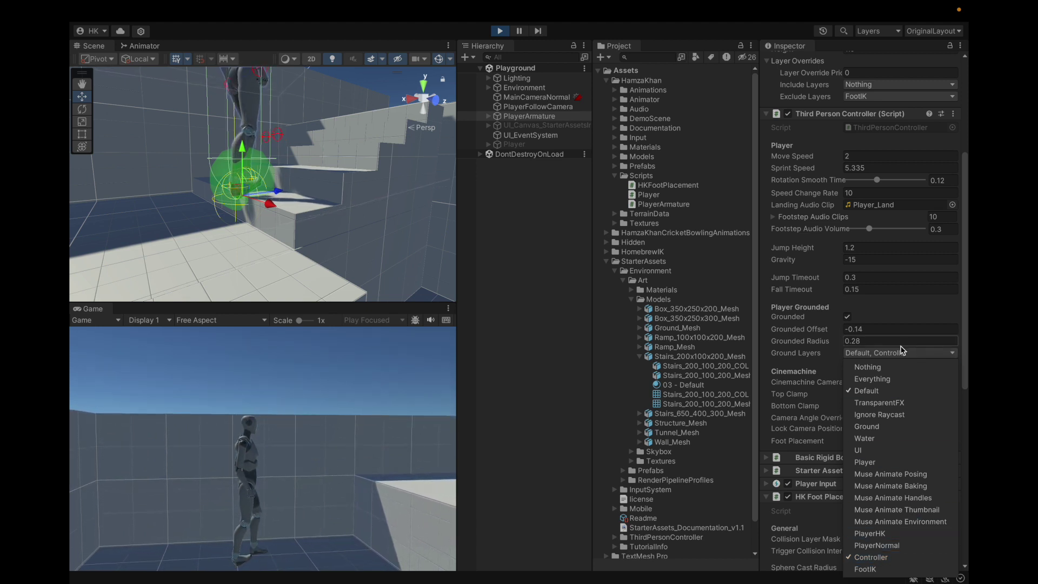
click(867, 426)
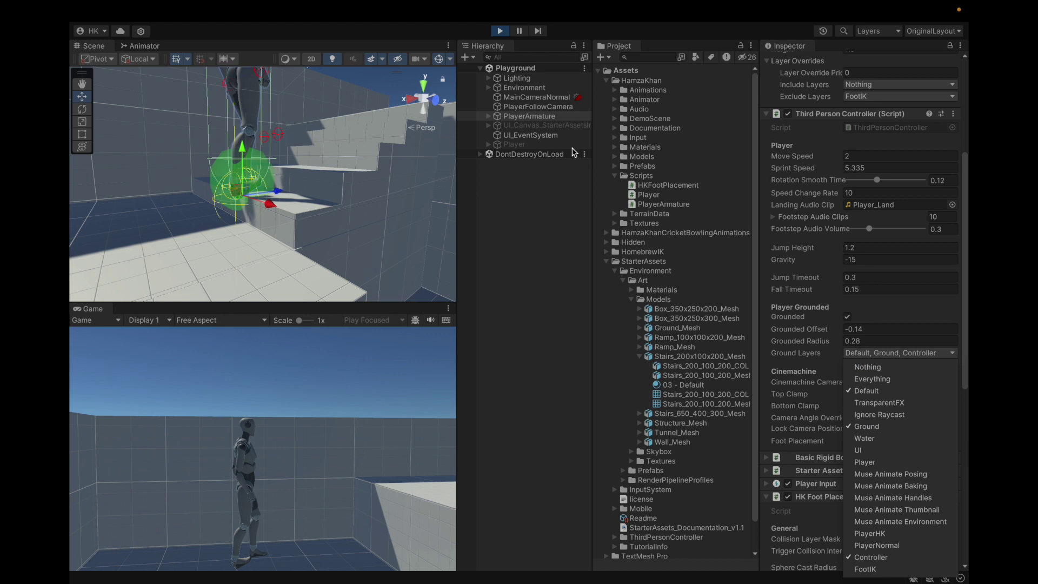
click(529, 107)
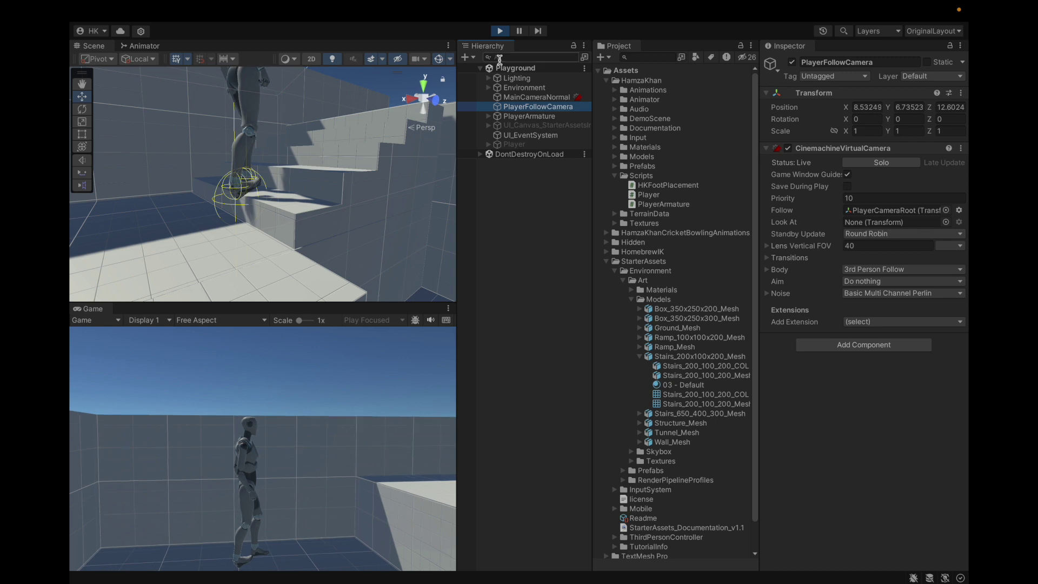
Step: Stop playing the scene and set Ground Layers in PlayerArmature's Third Person Controller to Default, Ground and Controller
click(500, 31)
click(529, 116)
scroll(877, 209, down, 3)
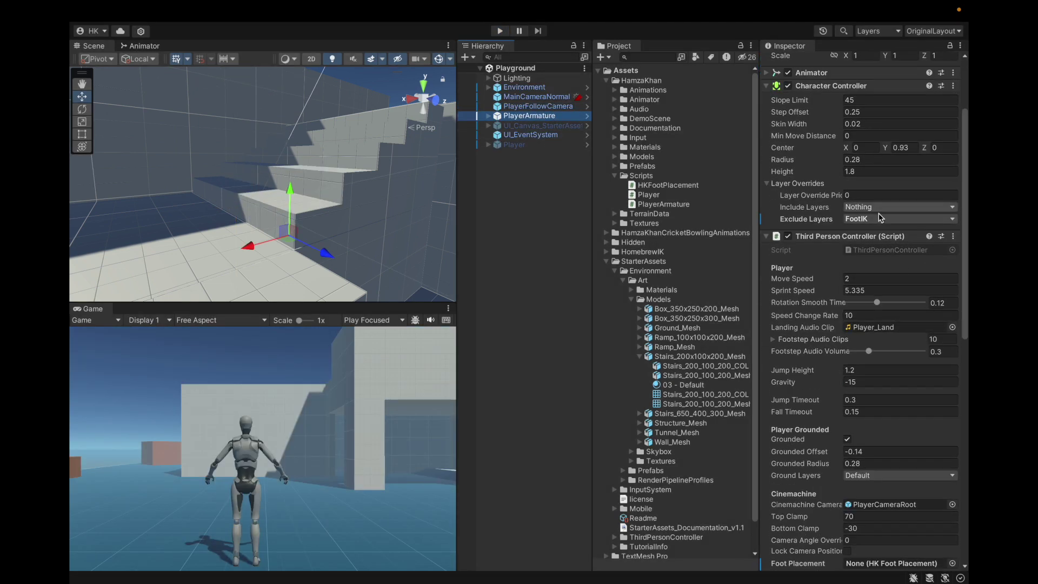
click(877, 217)
click(834, 210)
scroll(834, 211, down, 6)
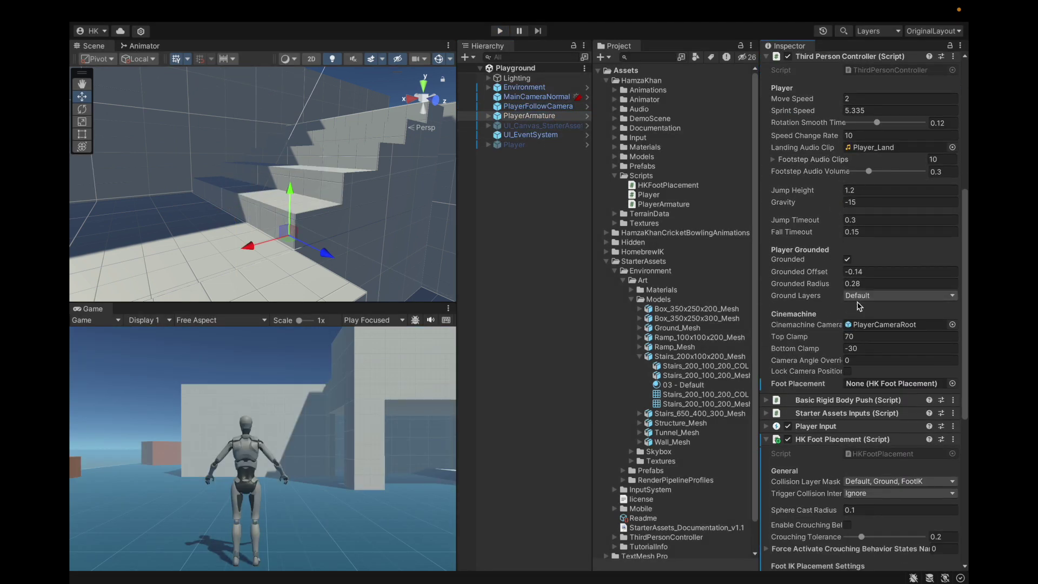
click(860, 298)
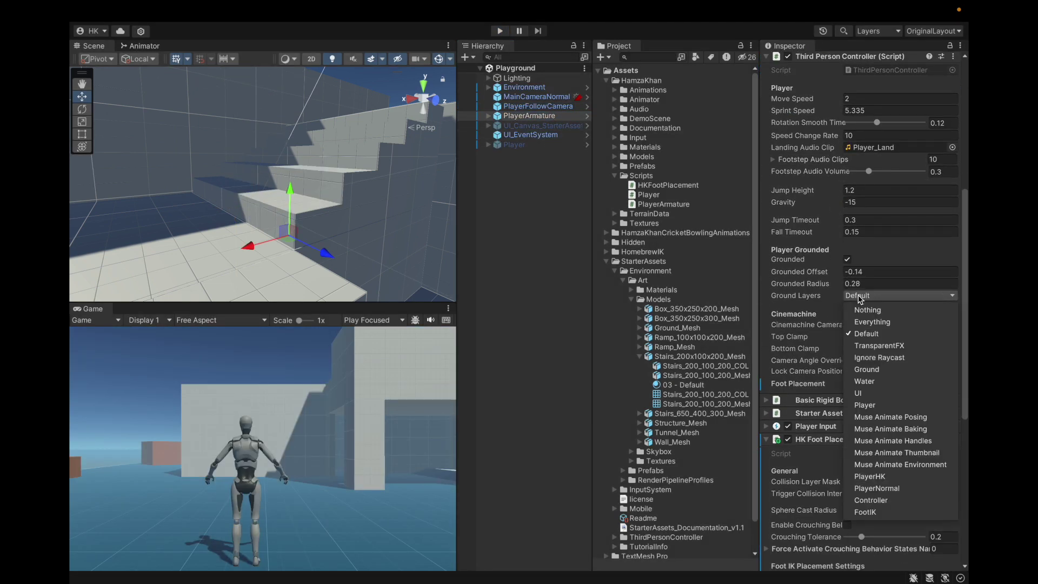
click(870, 500)
click(867, 369)
click(813, 336)
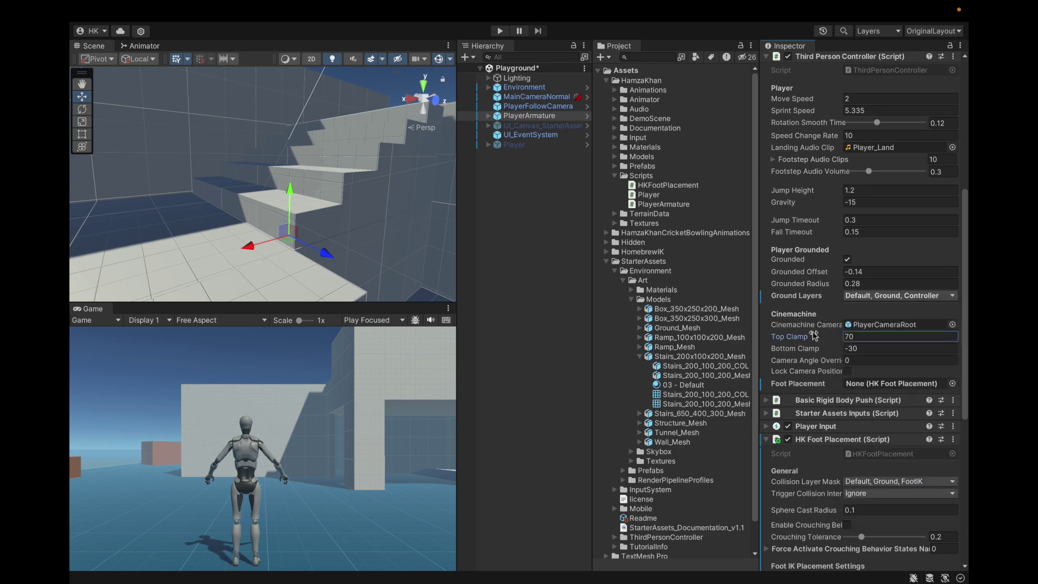
Step: Review PlayerArmature's layer settings across its Character Controller, Third Person Controller and HK Foot Placement components
scroll(829, 260, up, 8)
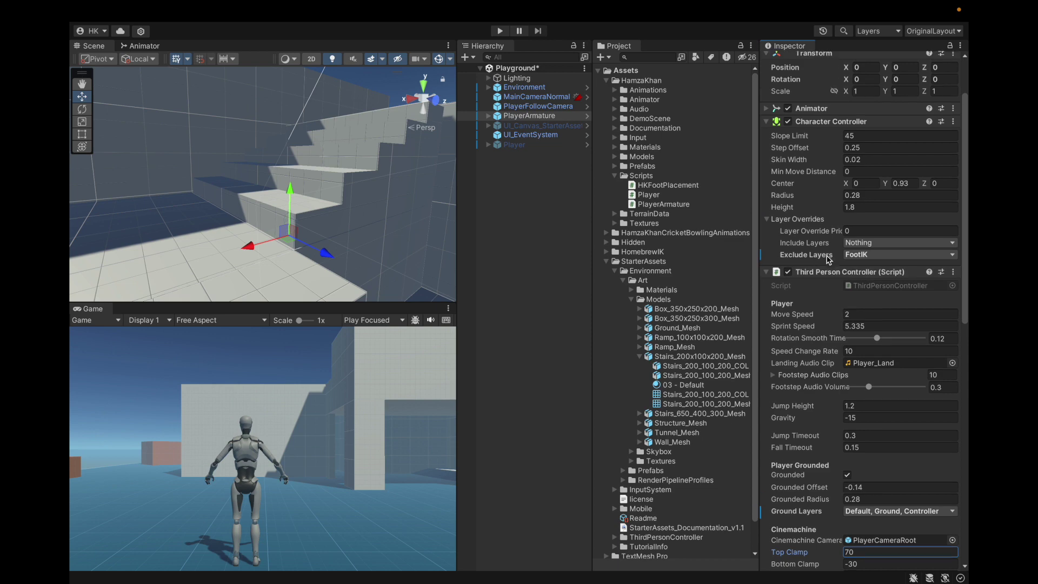
scroll(829, 260, down, 4)
click(799, 506)
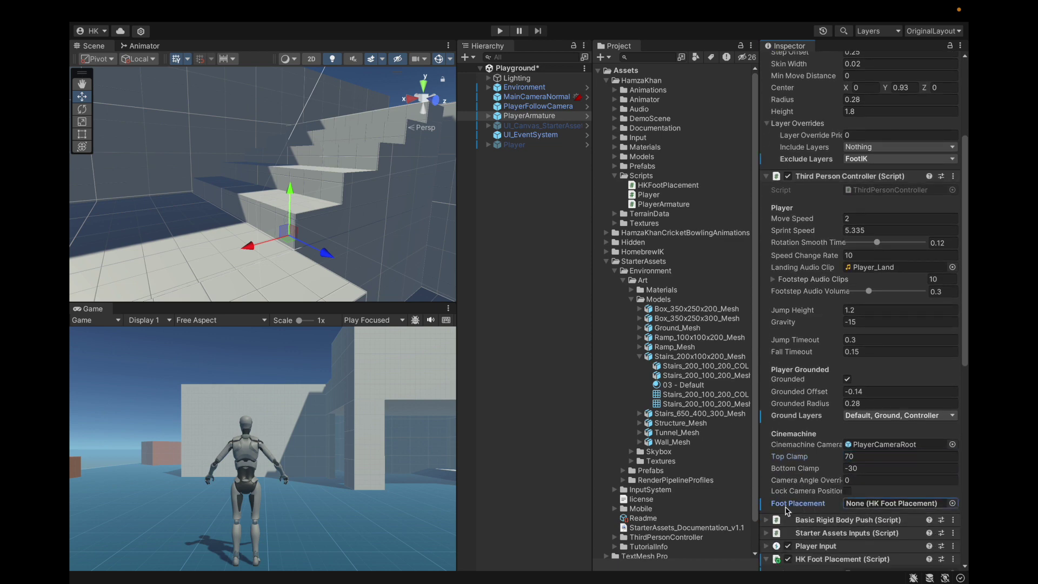
scroll(794, 346, up, 7)
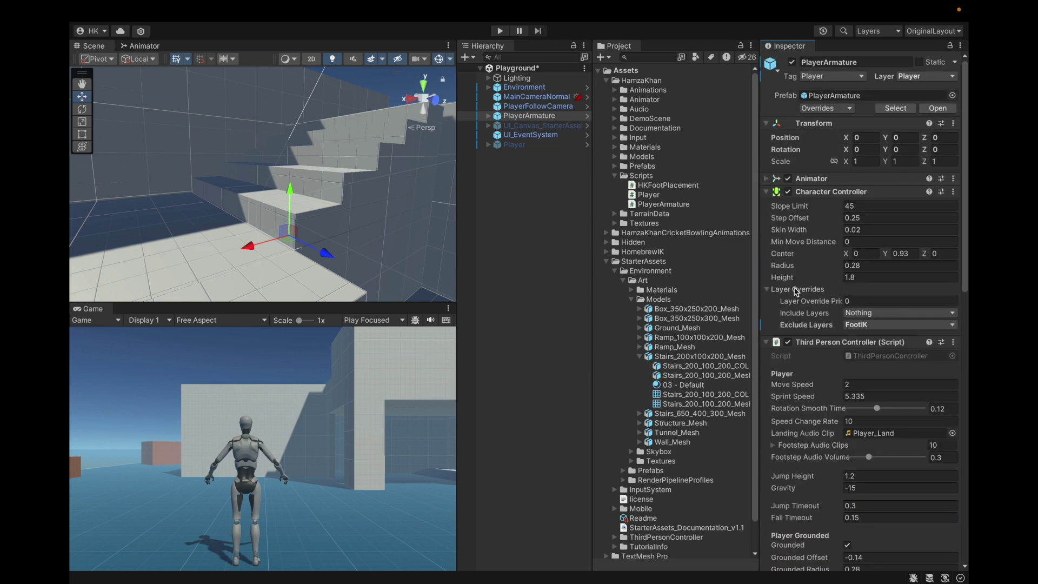
scroll(797, 324, down, 20)
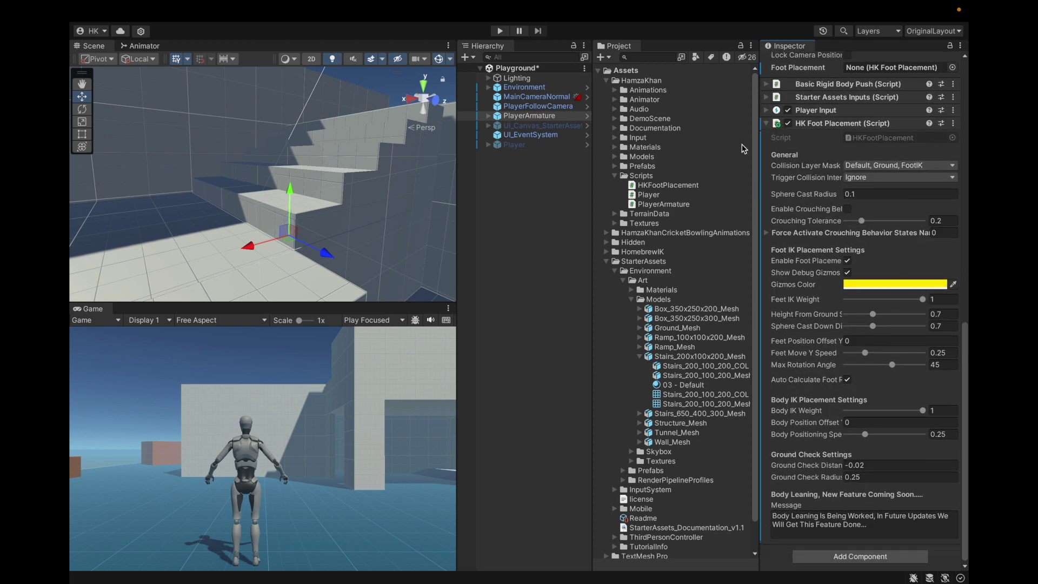
Step: Set the Culling Mask of MainCameraNormal to Everything and save the scene
click(538, 97)
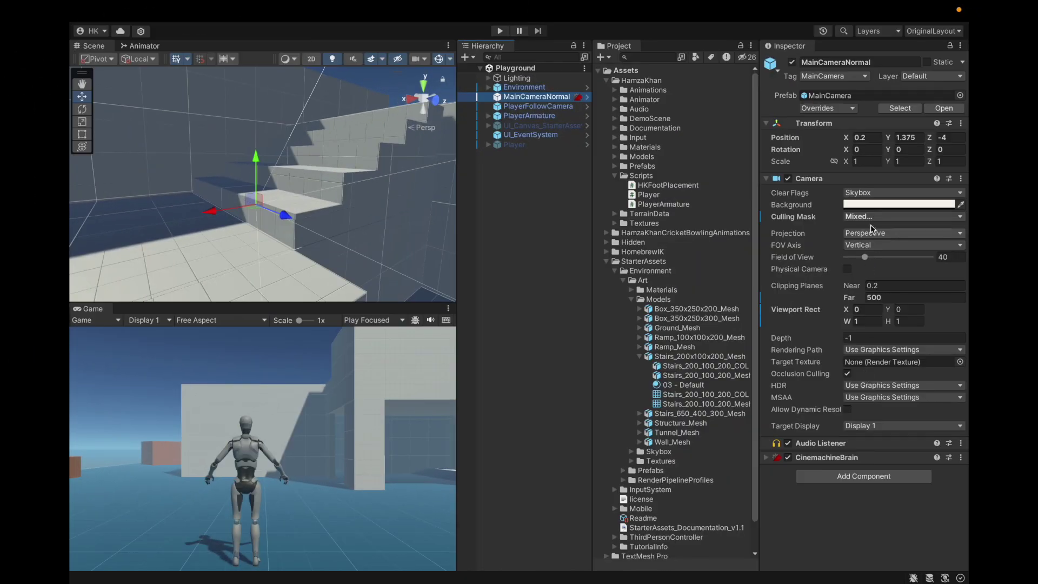
click(870, 218)
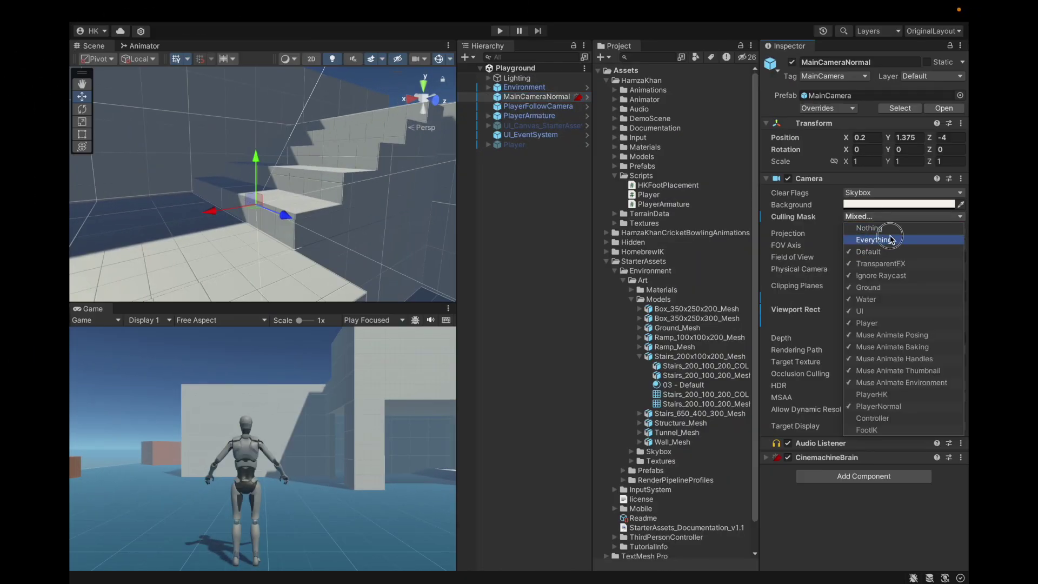
click(874, 526)
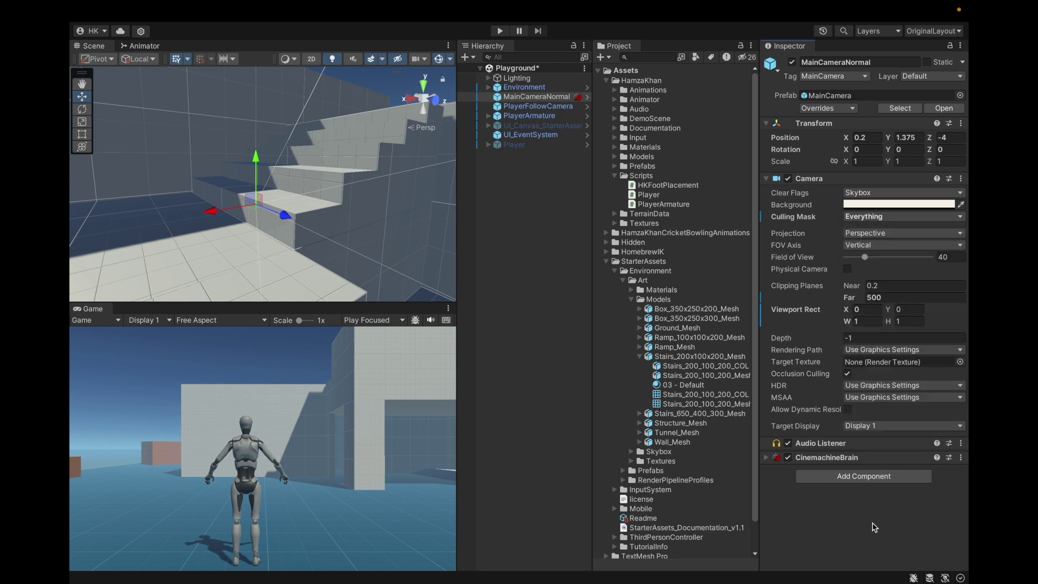
Step: Play the scene and run the character to the small upper staircase to test movement on its steps
click(500, 32)
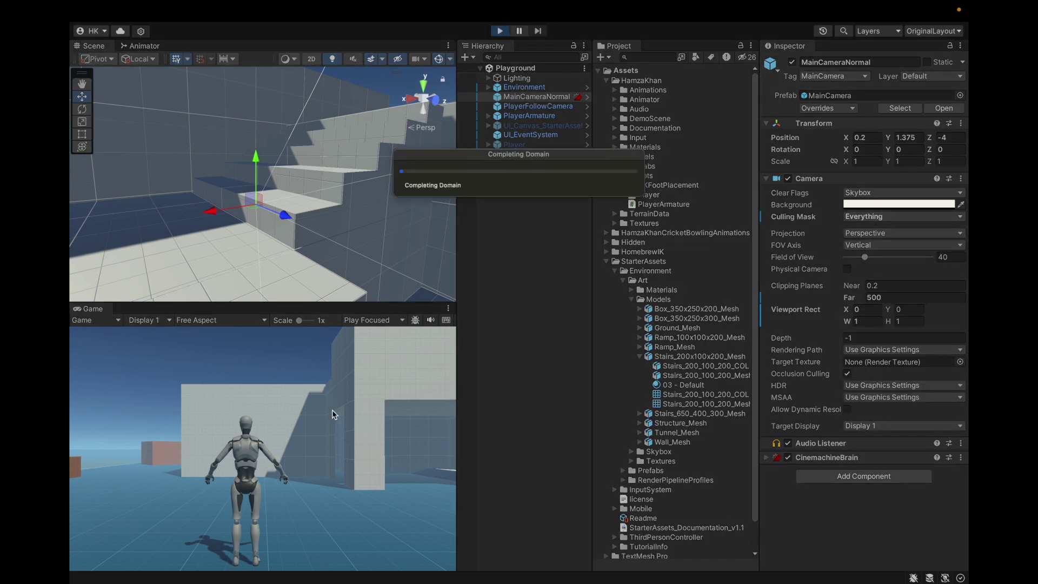
key(shift+d)
key(w)
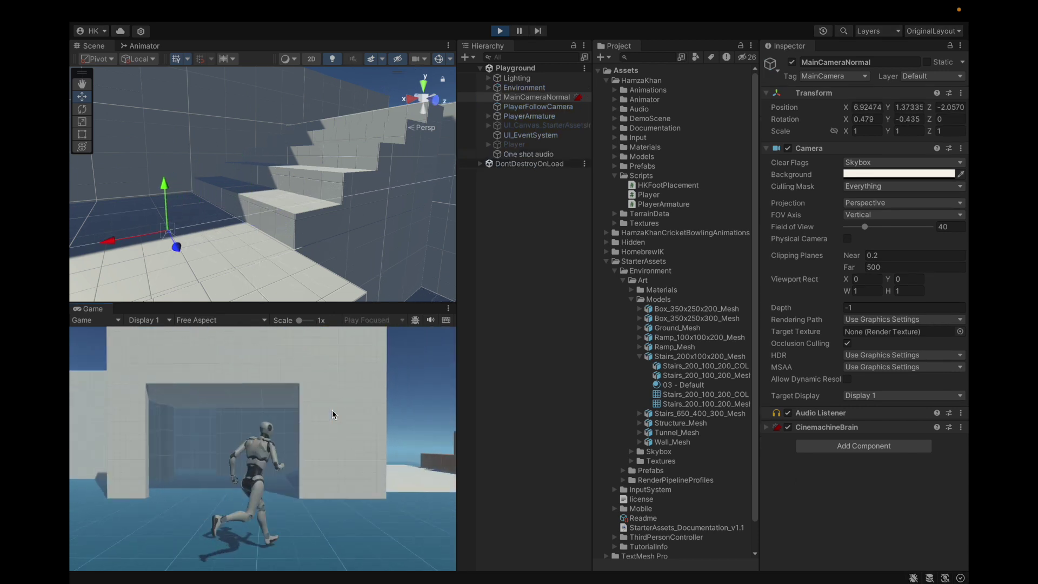
key(w)
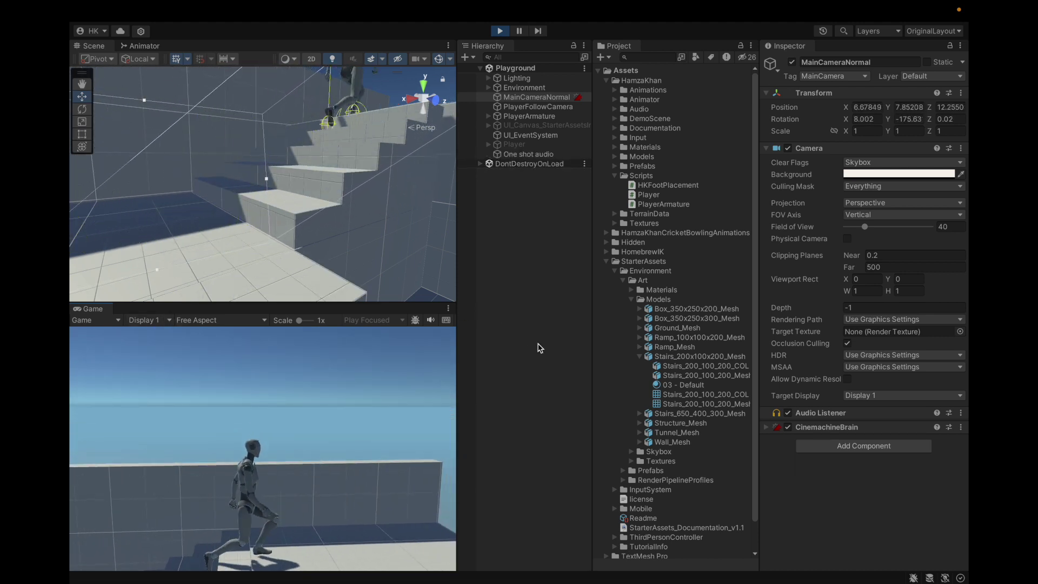
Step: Select and frame PlayerArmature on the upper staircase and examine its foot placement up close in the Scene view
click(548, 177)
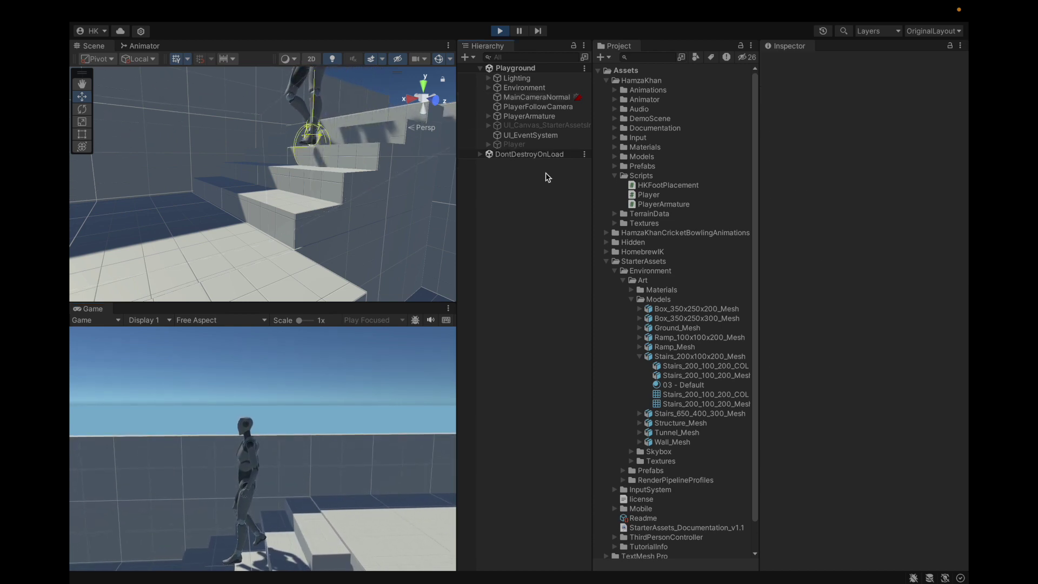
click(539, 121)
key(f)
key(f)
scroll(304, 196, up, 5)
alt+drag(354, 164, 254, 162)
scroll(829, 250, down, 15)
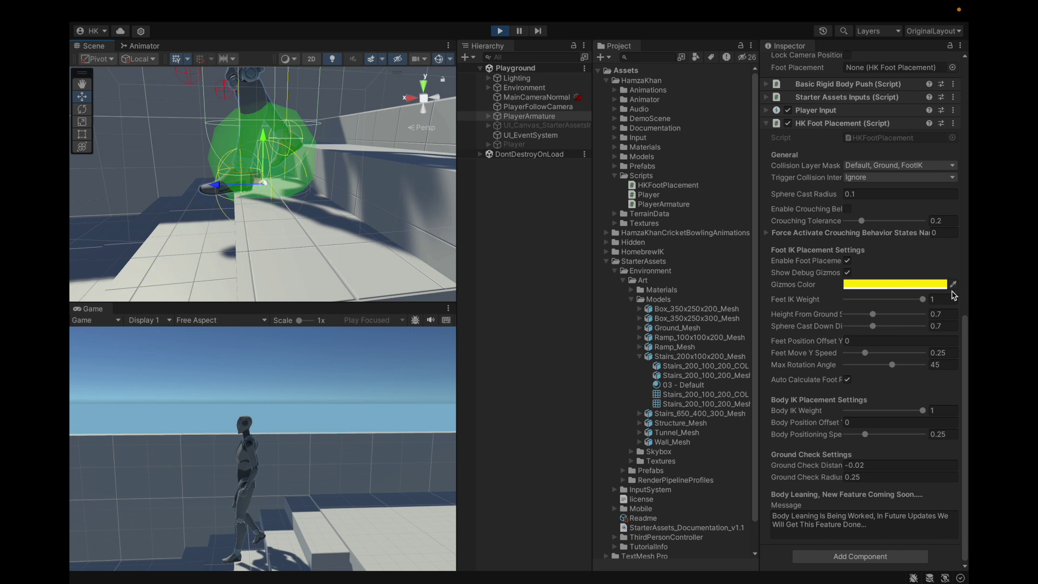
Step: While the scene plays, try a Feet Move Y Speed of 0.15 and a Body Positioning Speed of 0.1 in HK Foot Placement
double_click(941, 355)
drag(955, 432, 706, 416)
text(.15)
key(Return)
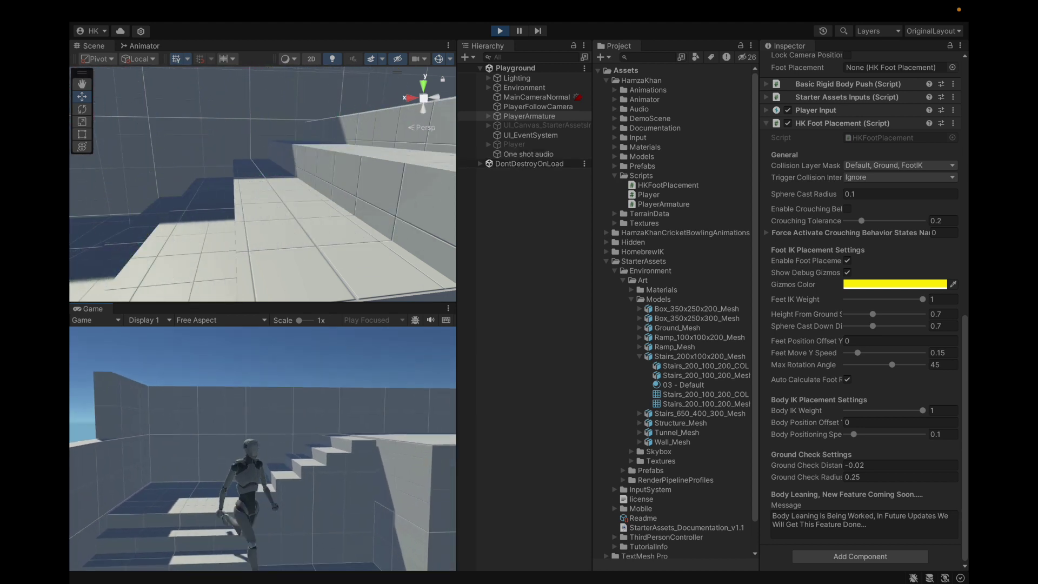
Step: Stop playing, set HK Foot Placement's Feet Move Y Speed to 0.2 and Body Positioning Speed to 0.15, and save the scene
key(ctrl+p)
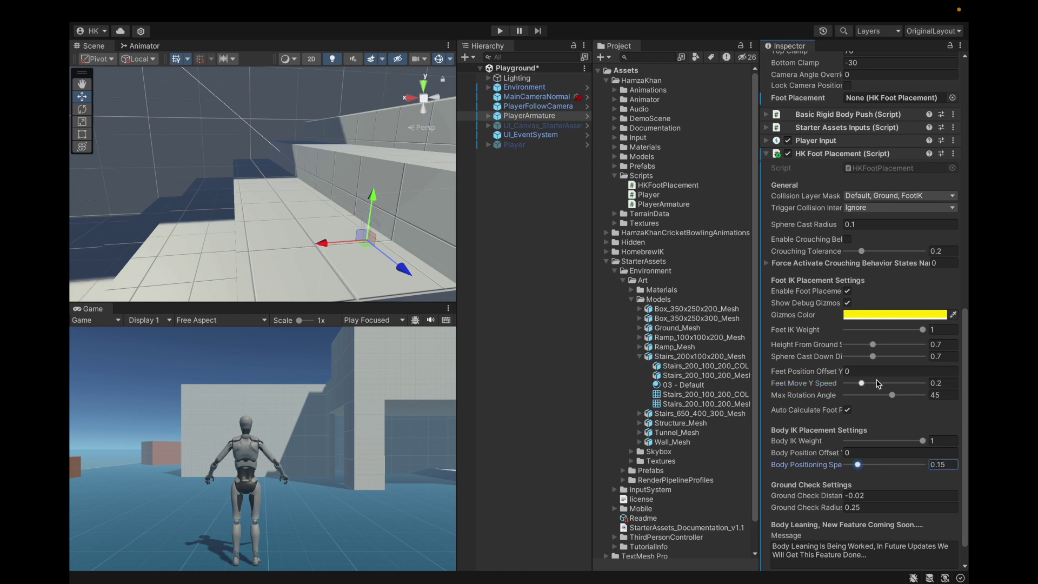
scroll(877, 384, down, 3)
key(super+s)
click(143, 6)
Step: Duplicate the neighbouring Stairs_200x100x200_Prefab staircase and assign Stairs_200_100_200_Mesh to the duplicate's Mesh Collider
click(152, 163)
scroll(229, 225, down, 10)
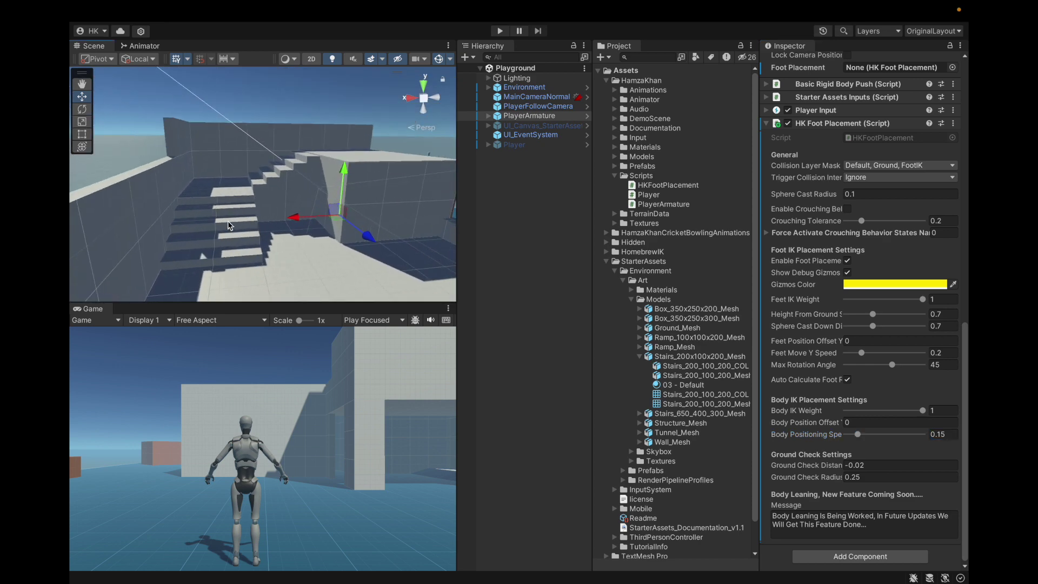
click(229, 225)
click(229, 225)
scroll(205, 246, up, 3)
alt+drag(205, 242, 204, 219)
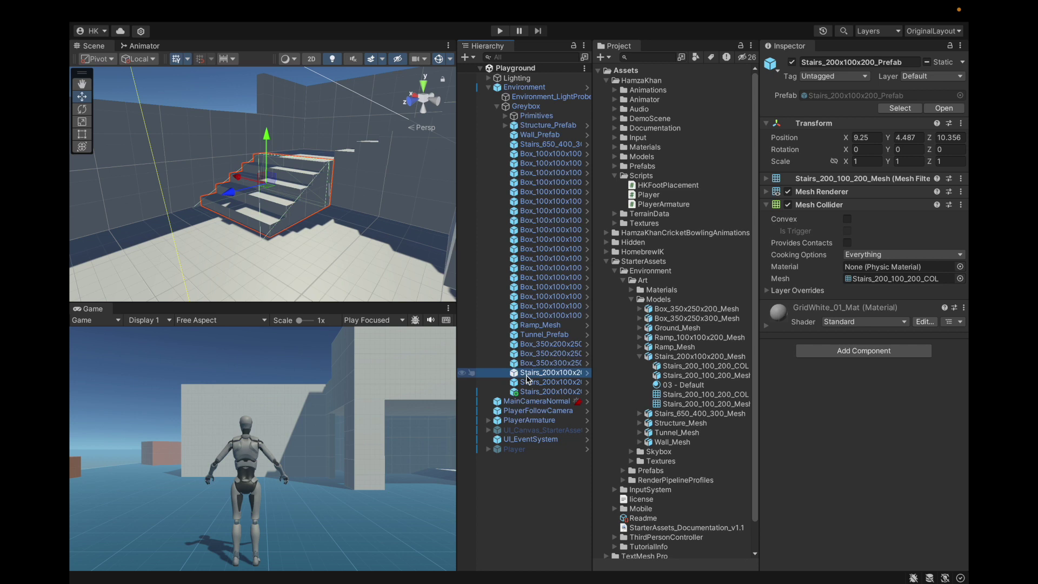
key(ctrl+d)
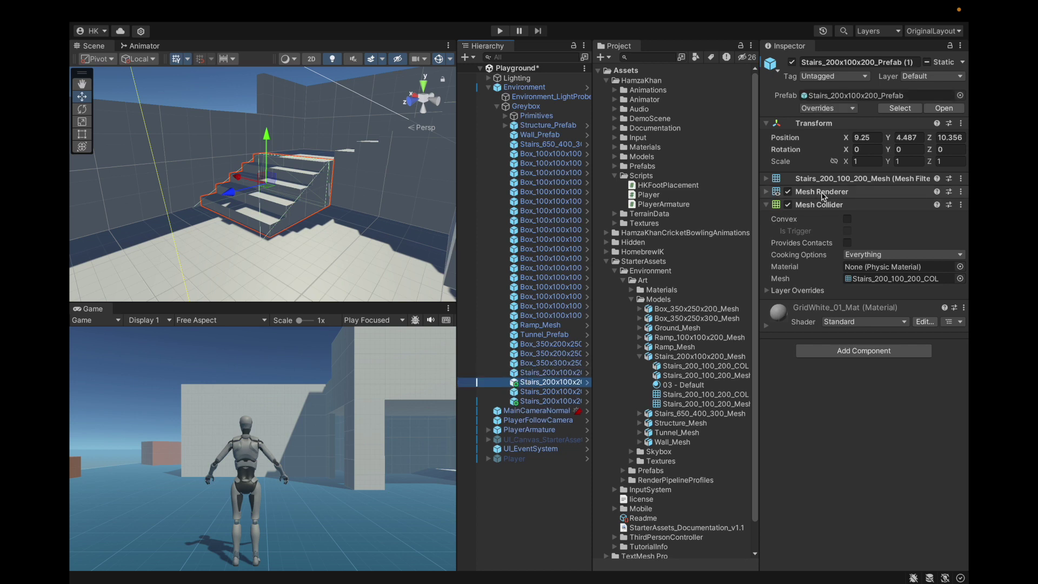
click(875, 279)
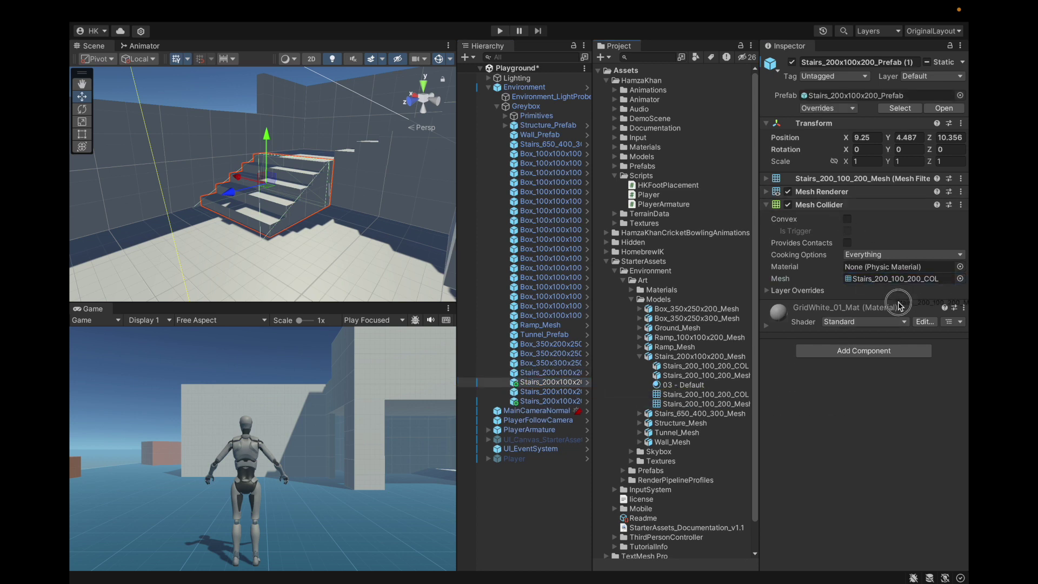
Step: Remove the Mesh Renderer and Mesh Filter components from the duplicated staircase
right_click(826, 206)
click(813, 187)
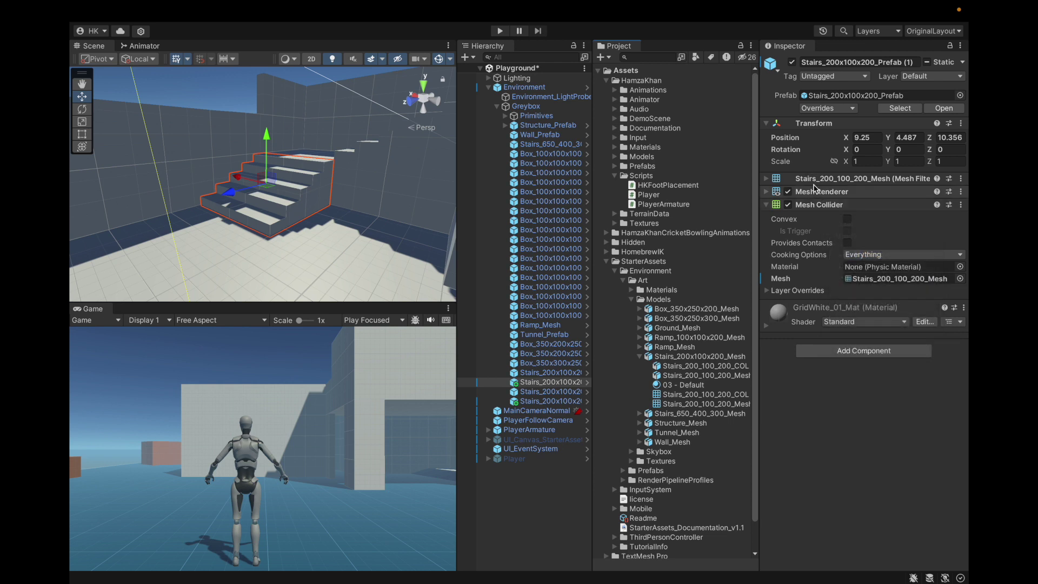
right_click(813, 187)
click(825, 232)
right_click(825, 184)
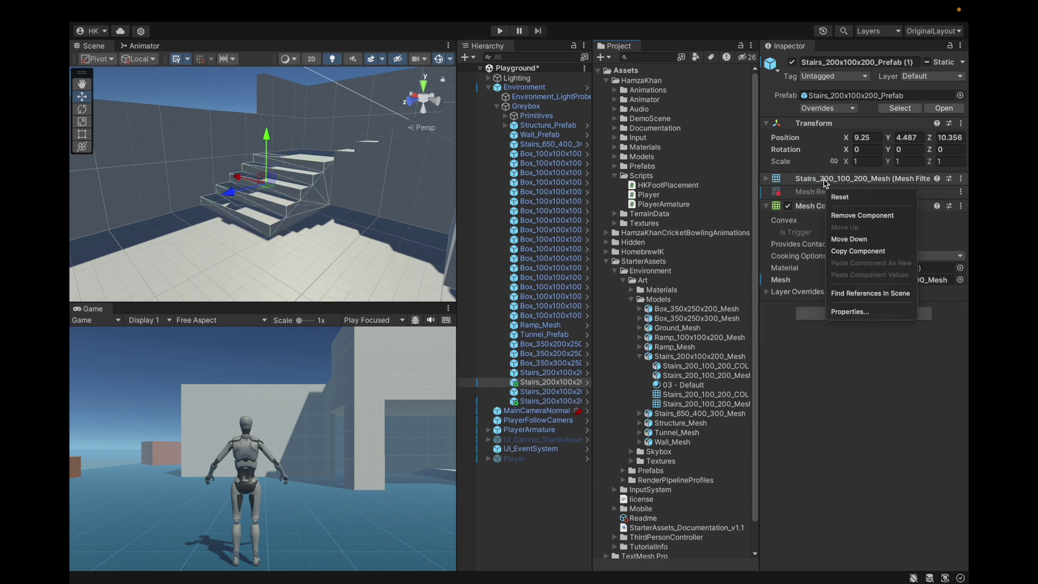
click(840, 216)
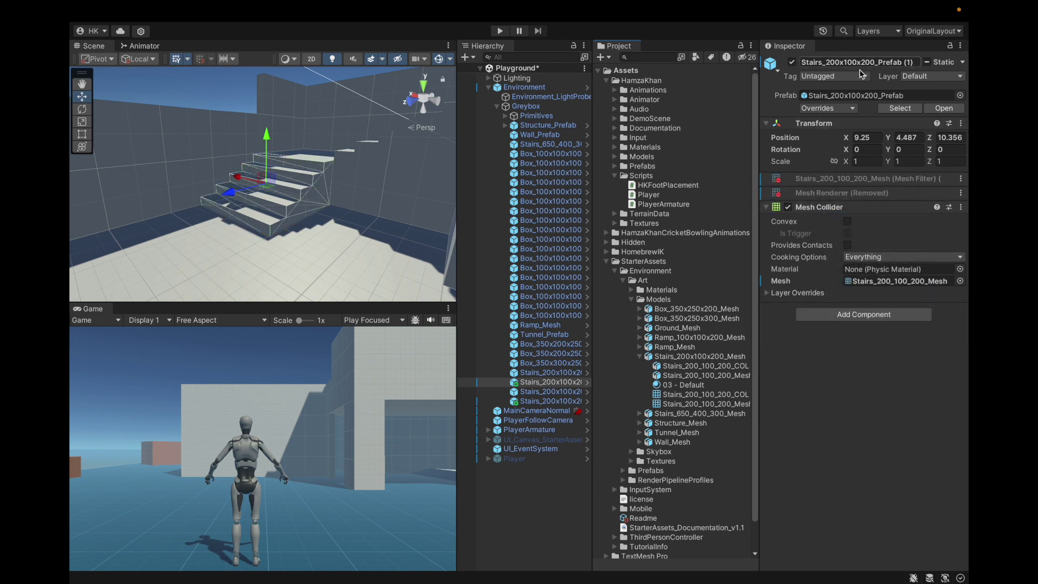
Step: Check the layer of the other collider-only staircase and set the new duplicate's layer to FootIK
click(538, 401)
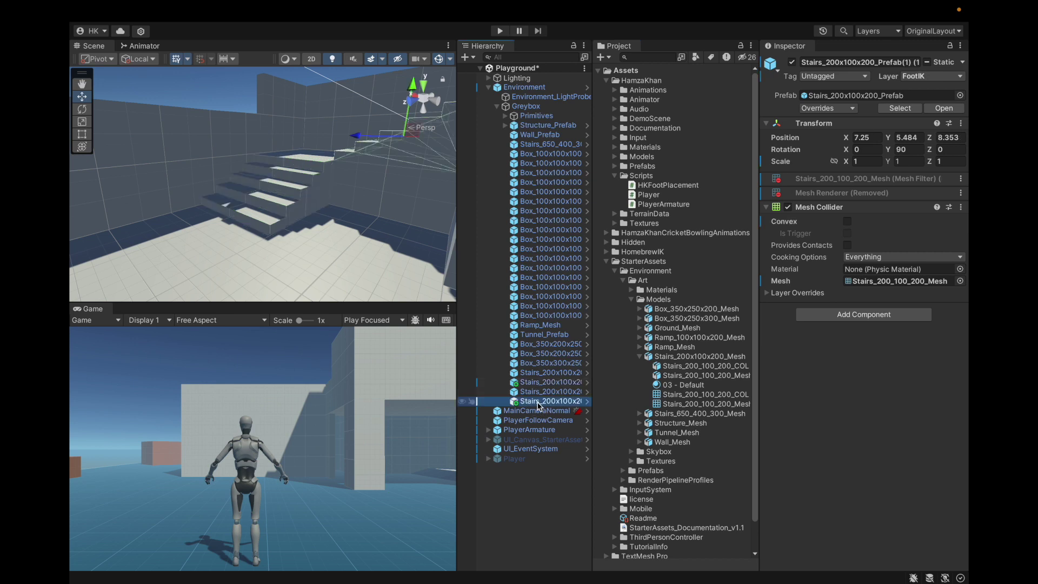
click(544, 382)
click(926, 78)
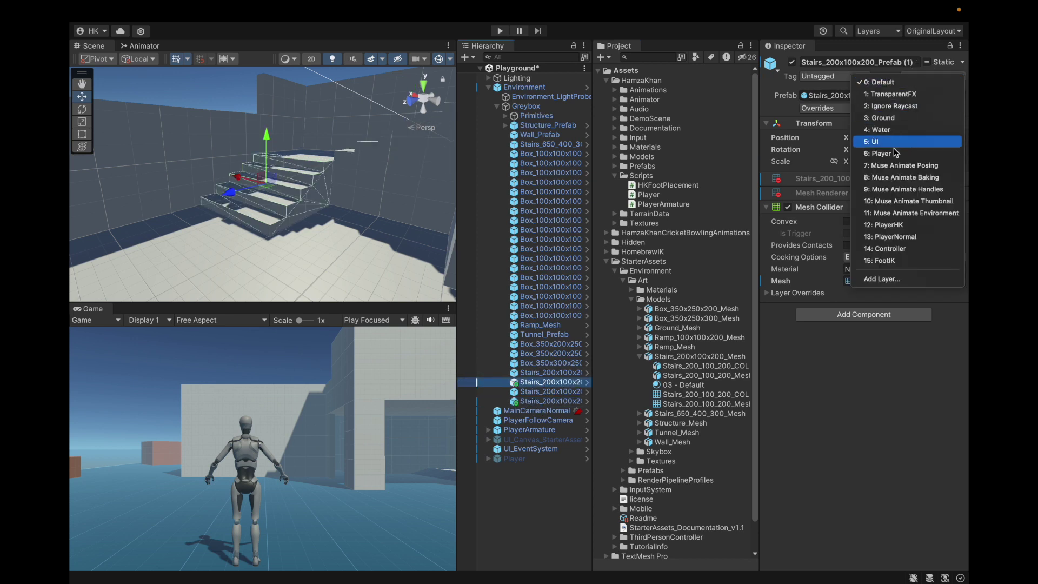
click(776, 299)
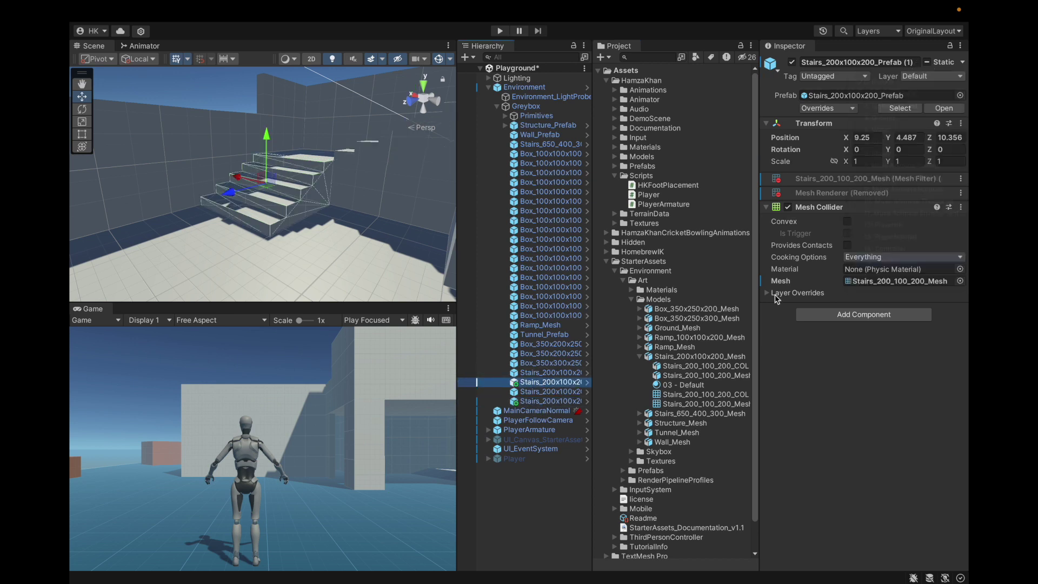
Step: Set the original Stairs_200x100x200_Prefab's layer to Controller and check the layer of its collider-only duplicate
click(532, 374)
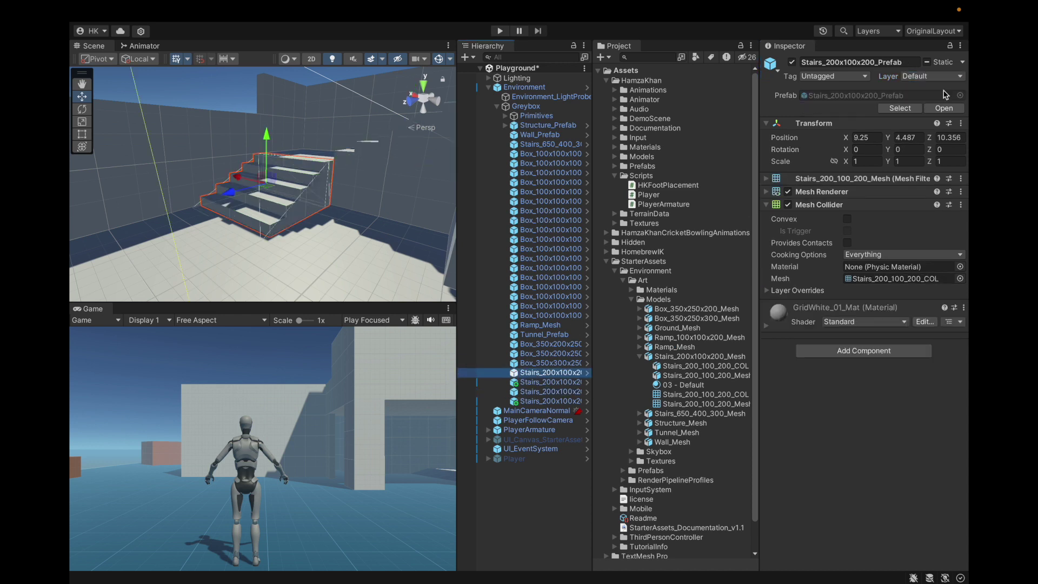
click(929, 77)
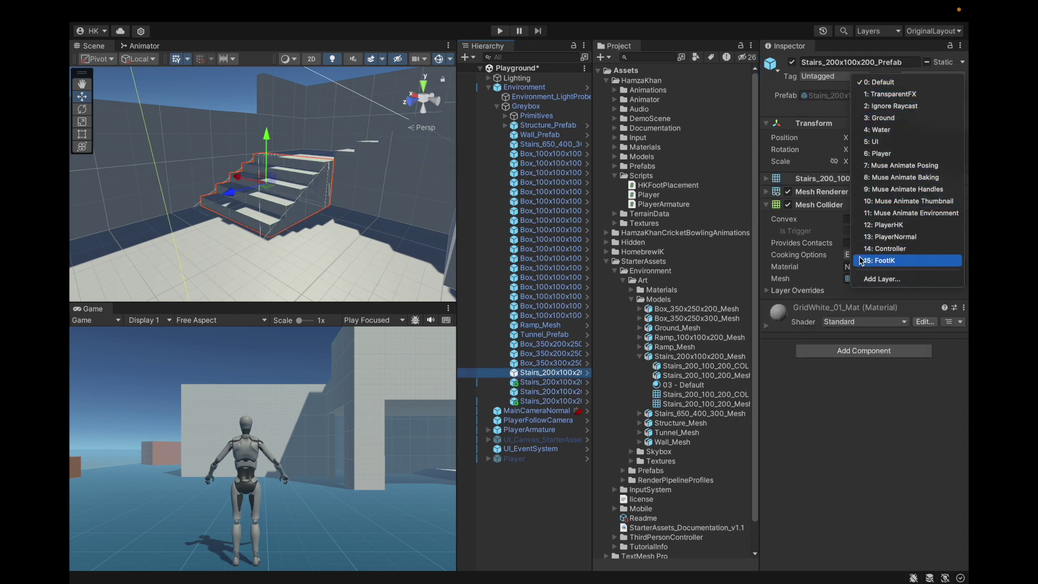
click(885, 249)
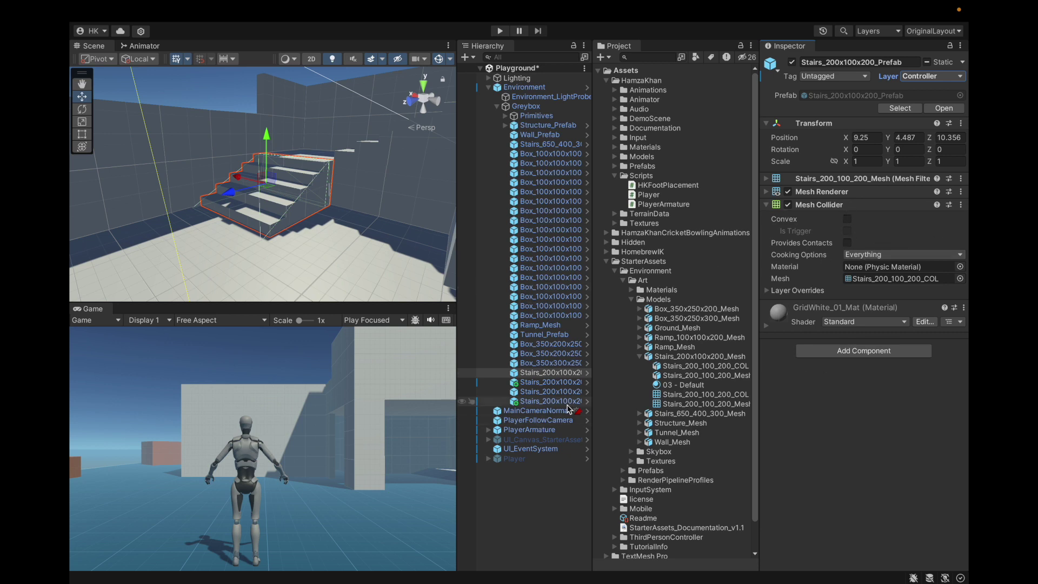
click(559, 375)
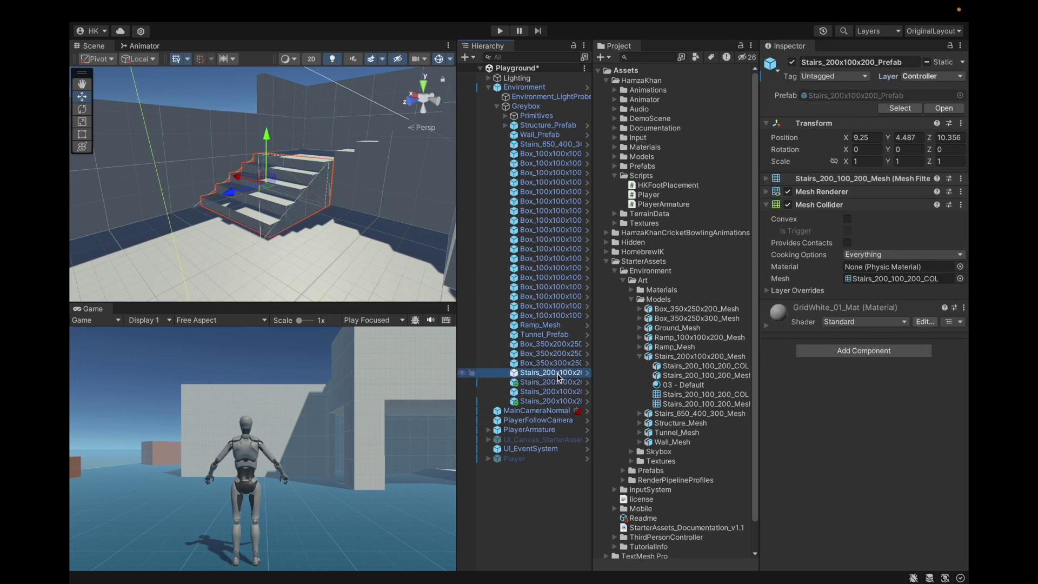
click(558, 381)
Step: Duplicate the large Stairs_650_400_300_Prefab staircase
scroll(330, 231, down, 6)
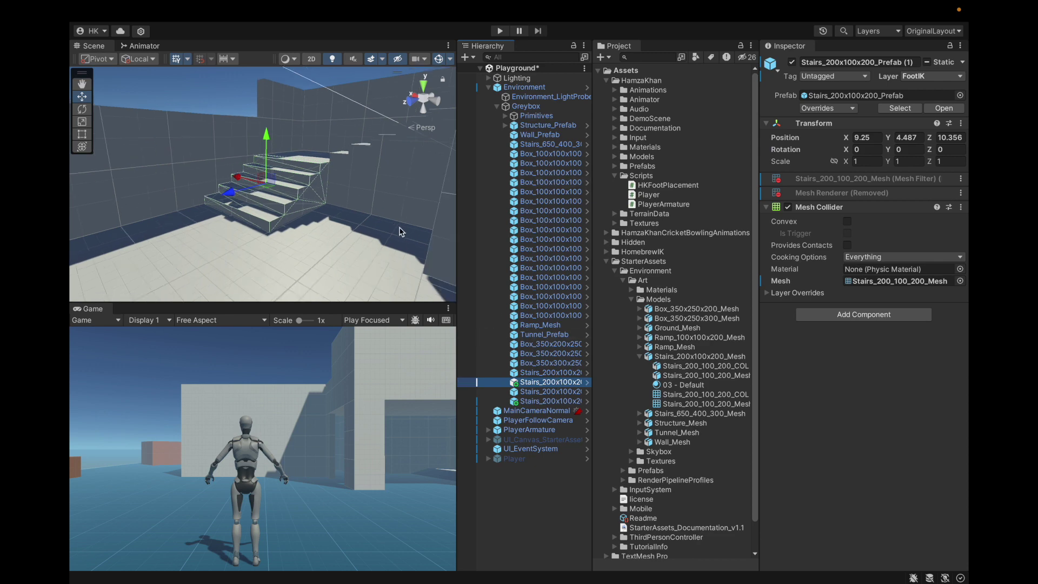
key(f)
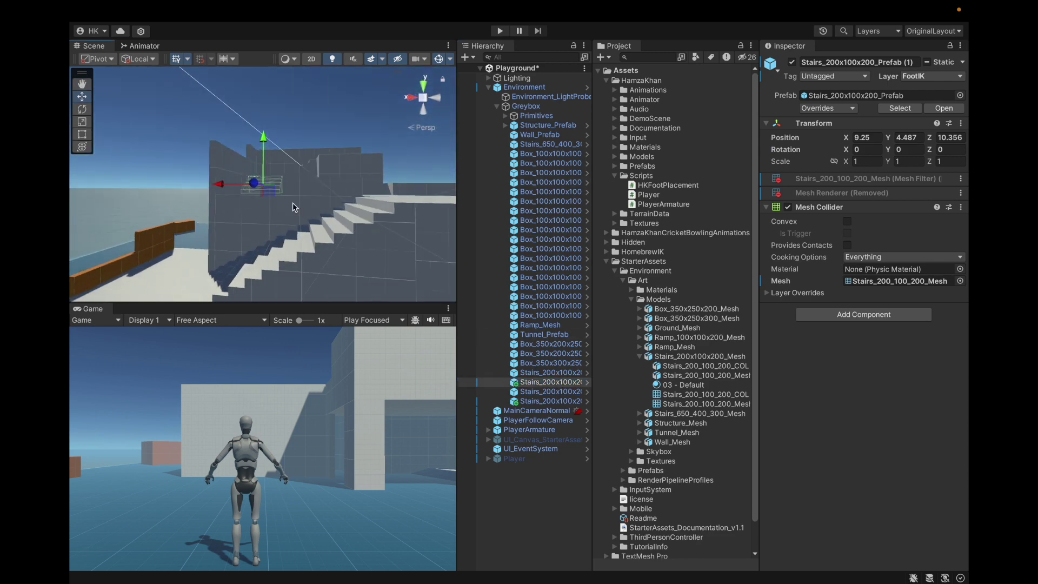
click(294, 203)
scroll(301, 154, down, 5)
alt+drag(301, 154, 278, 200)
scroll(324, 238, up, 5)
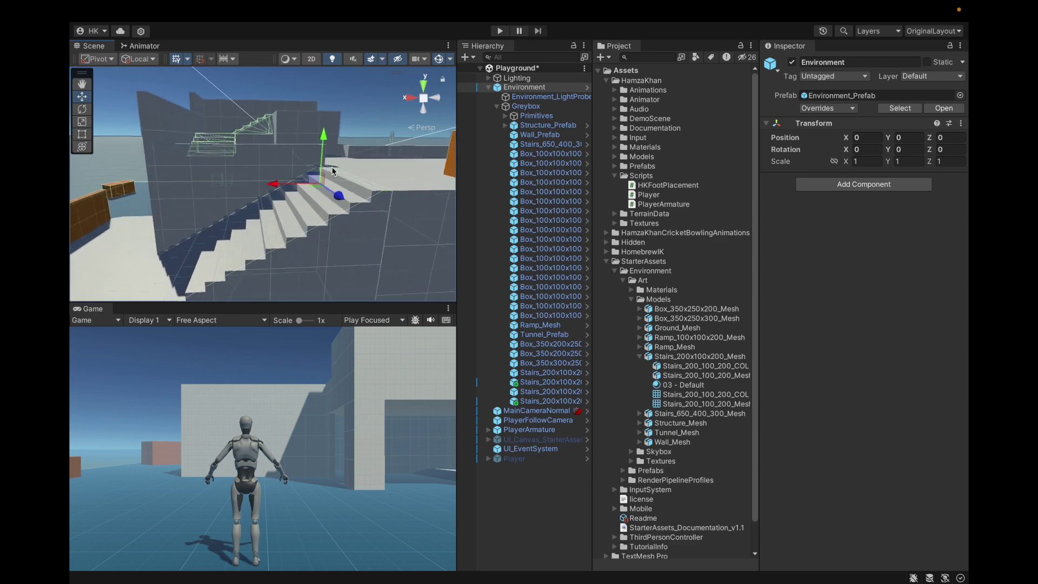
click(277, 200)
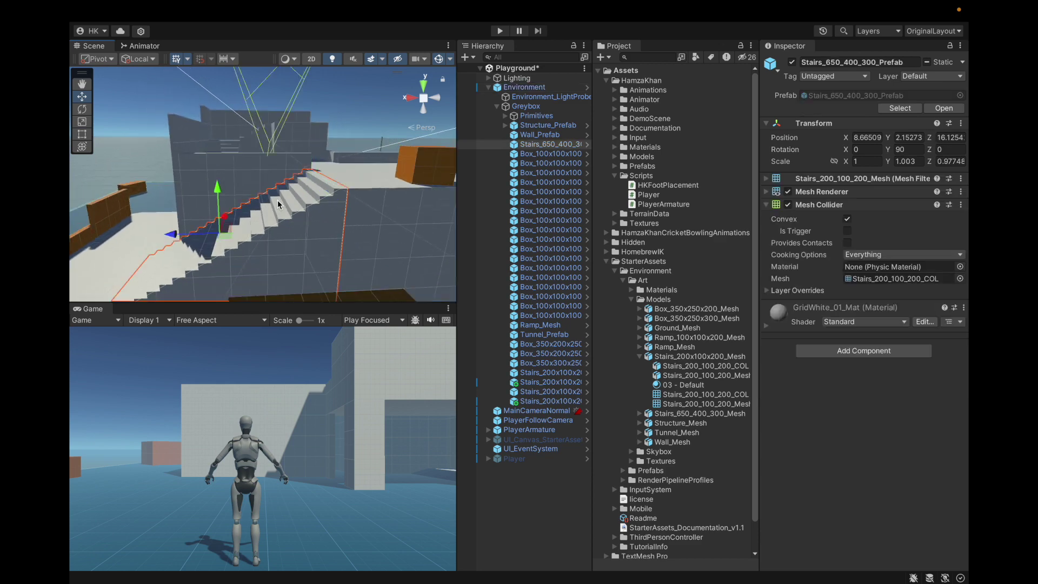
key(super+d)
Step: Remove the Mesh Renderer and Mesh Filter components from the duplicated large staircase
right_click(809, 193)
click(831, 246)
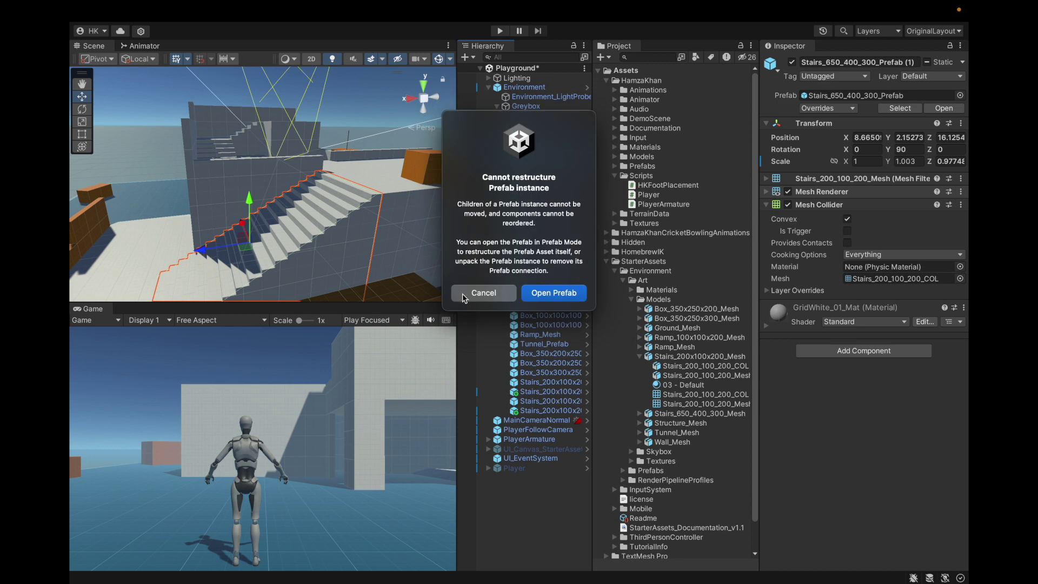
click(453, 298)
right_click(811, 203)
click(847, 236)
right_click(823, 179)
click(843, 223)
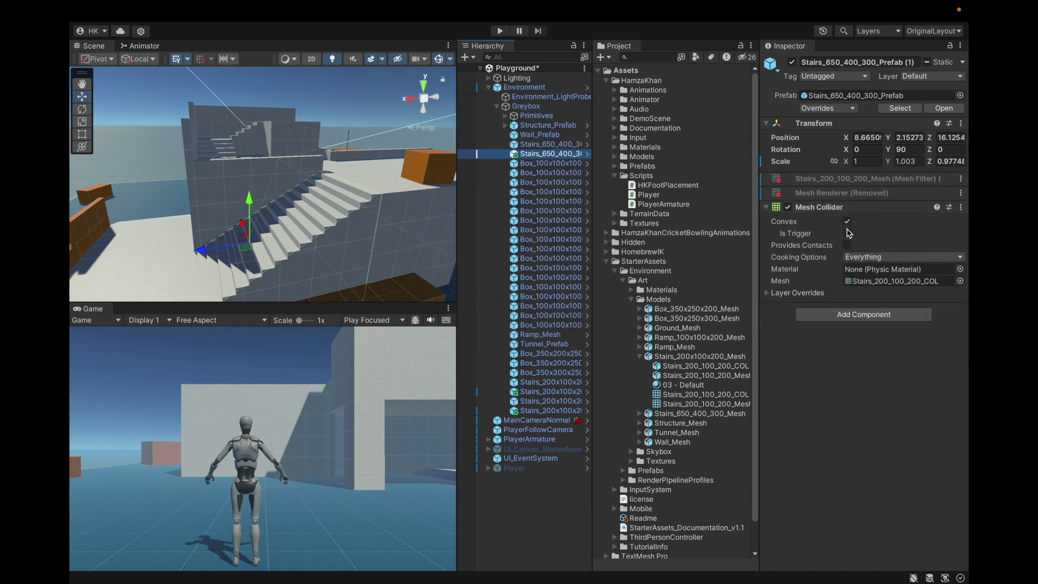
Step: Assign Stairs_200_100_200_Mesh from the Stairs_650_400_300_Mesh model to the duplicate's Mesh Collider and set its layer to FootIK
click(892, 281)
drag(673, 473, 871, 297)
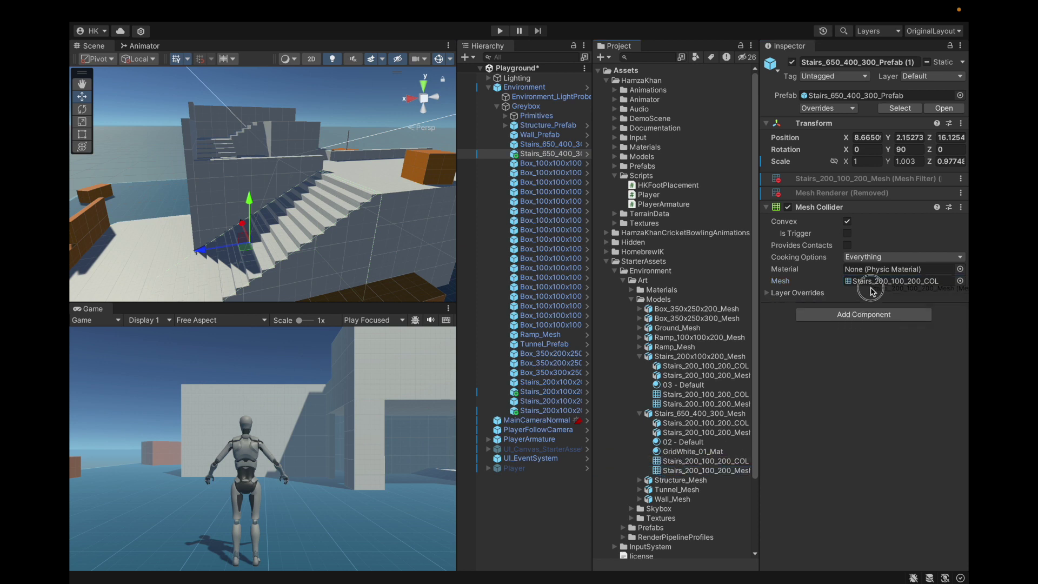
click(926, 79)
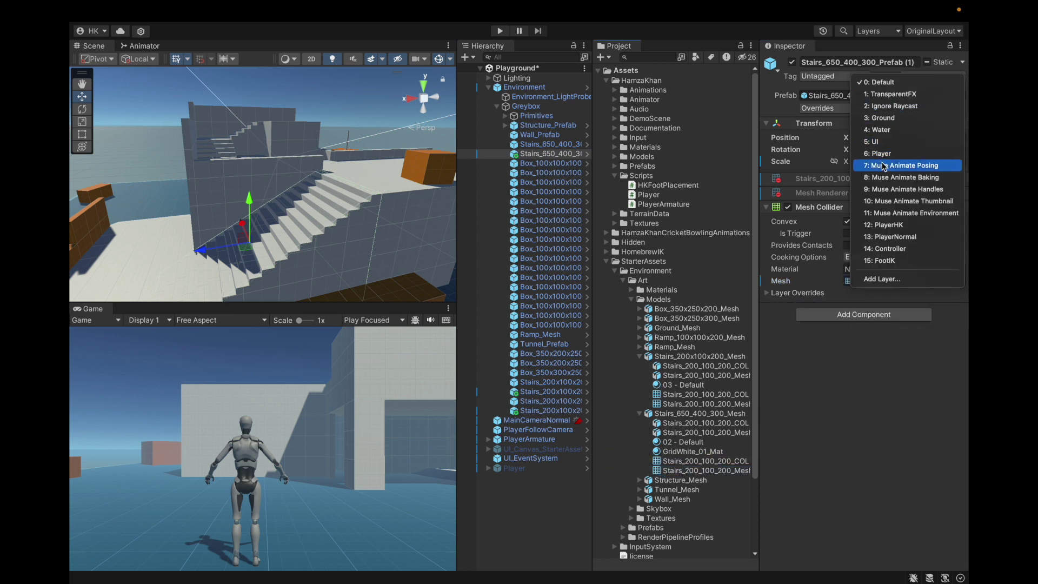
click(873, 258)
click(930, 79)
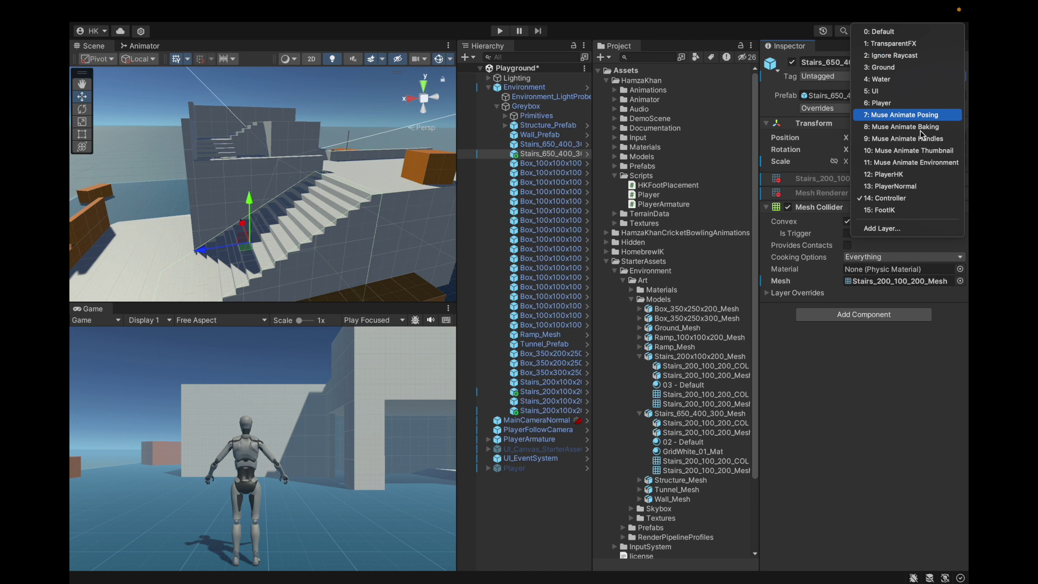
click(926, 207)
Step: Set the original Stairs_650_400_300_Prefab's layer to Controller and save the scene
click(544, 145)
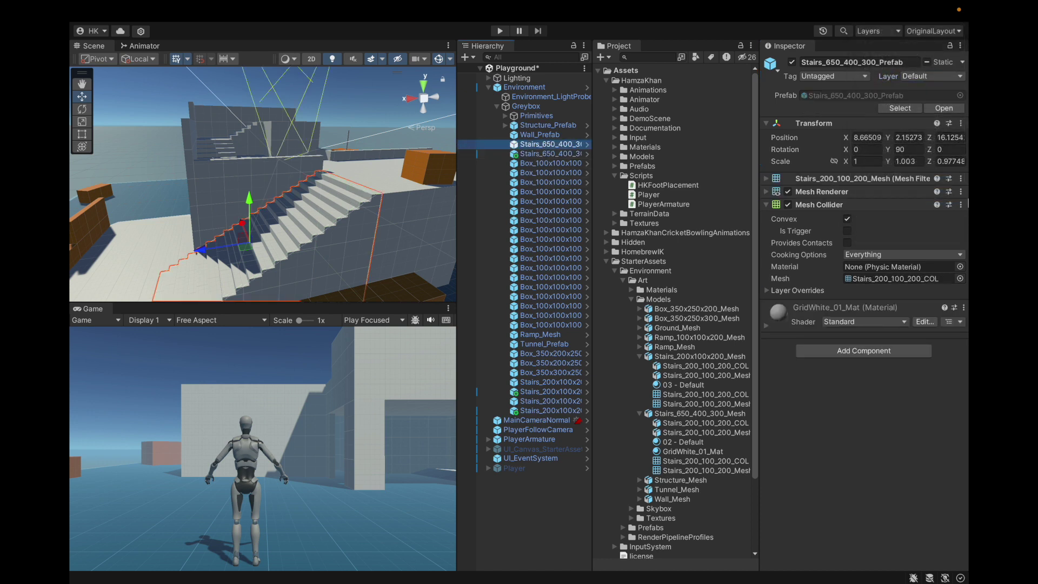
click(926, 77)
click(883, 250)
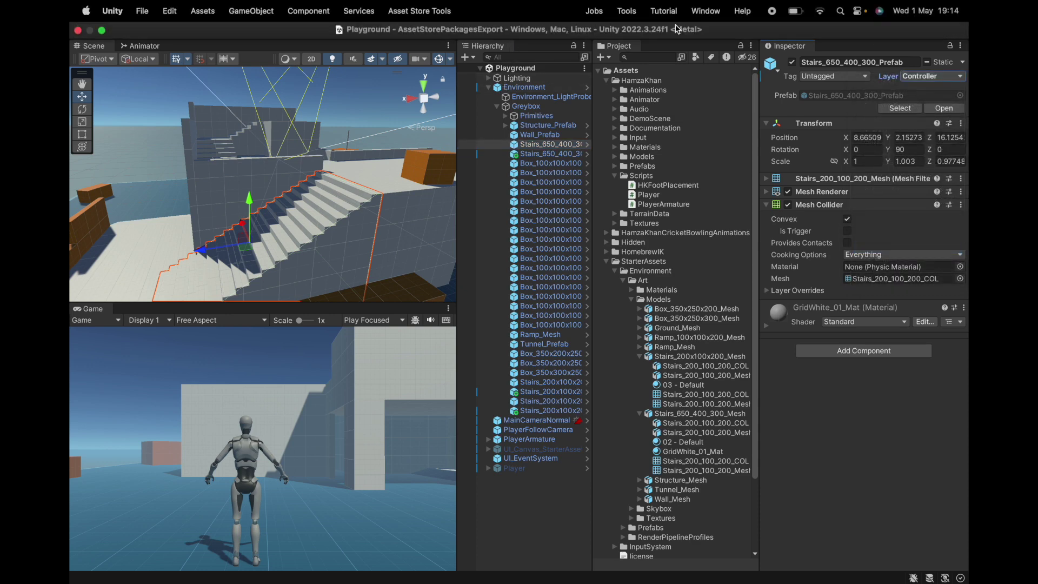
Step: Play the scene and run the character to the large staircase to test its foot placement
click(500, 31)
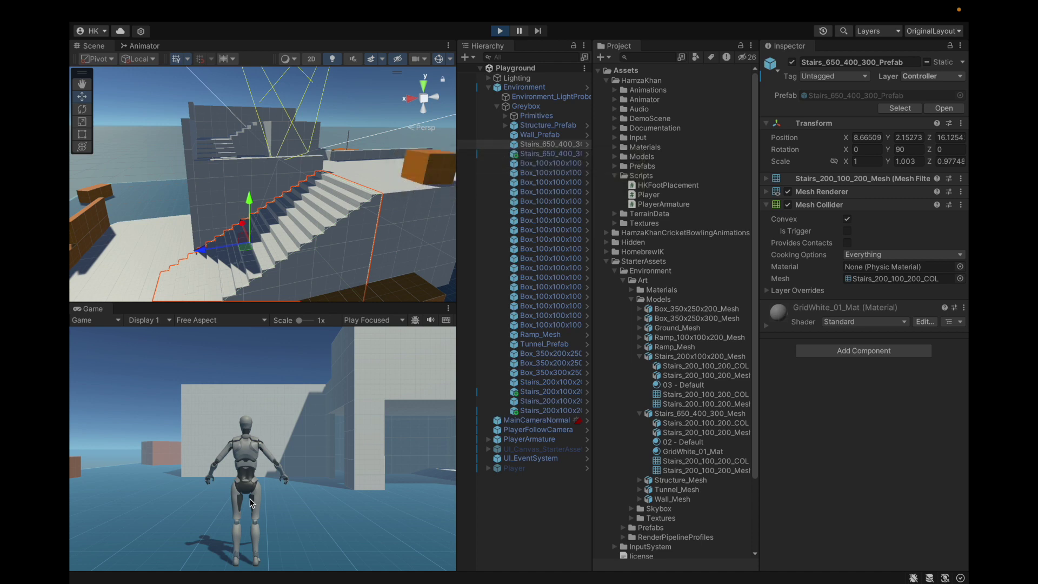
key(d)
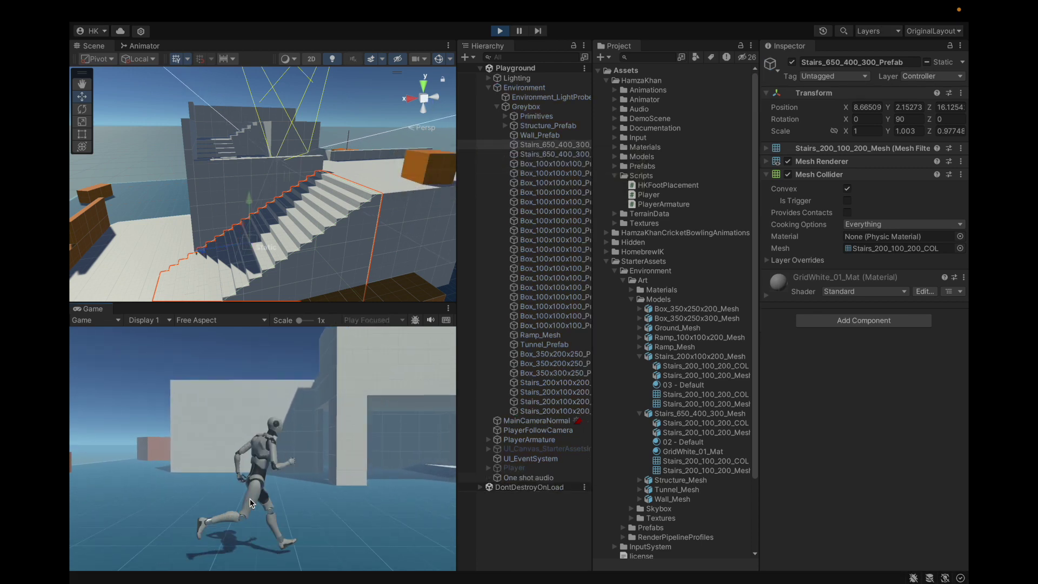
key(w)
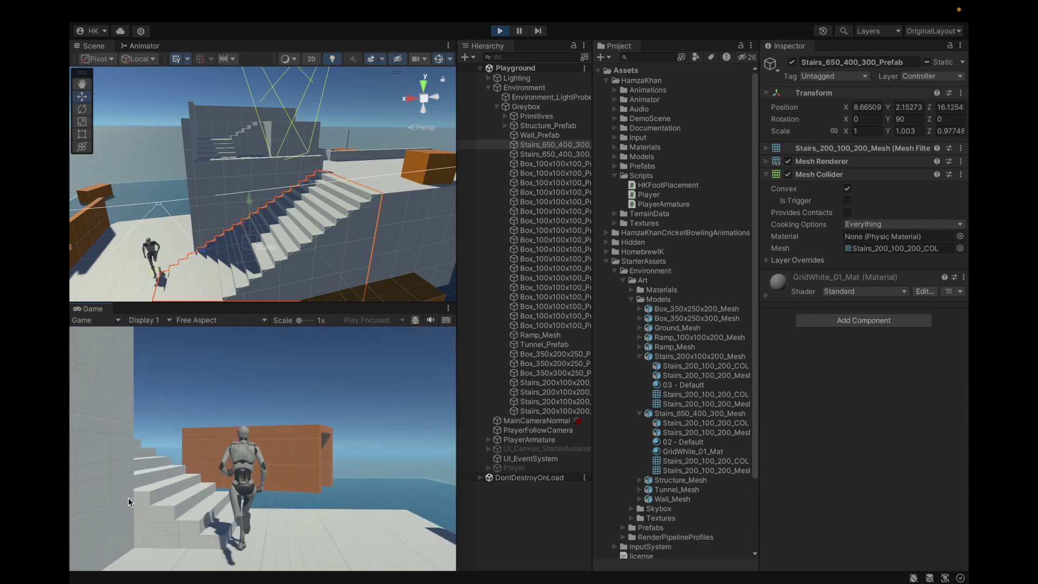
key(w)
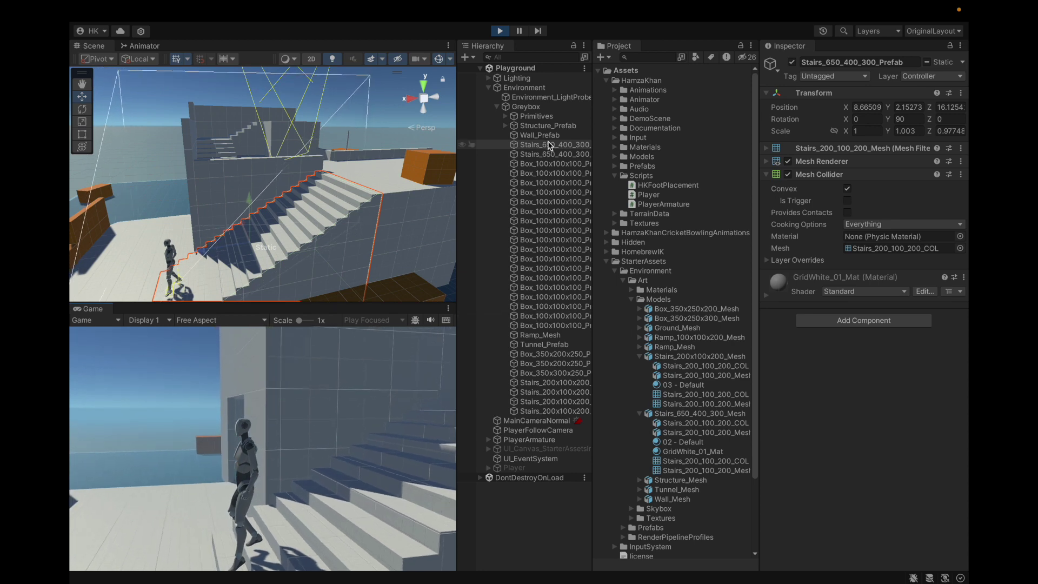
Step: Examine the layers and Mesh Colliders of the original and duplicated large staircases while playing
scroll(320, 214, down, 10)
scroll(234, 239, up, 10)
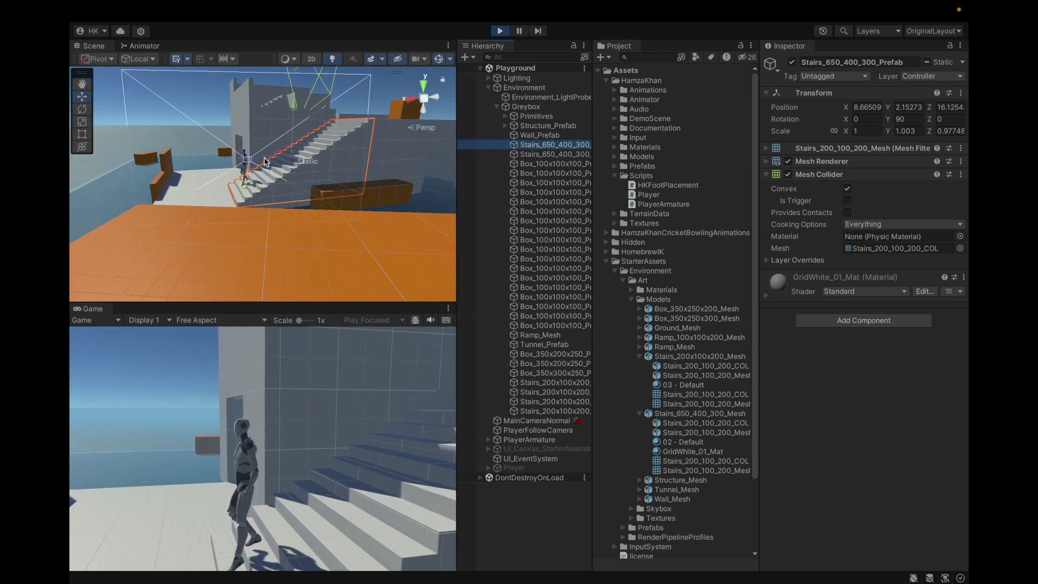
right_drag(262, 172, 284, 168)
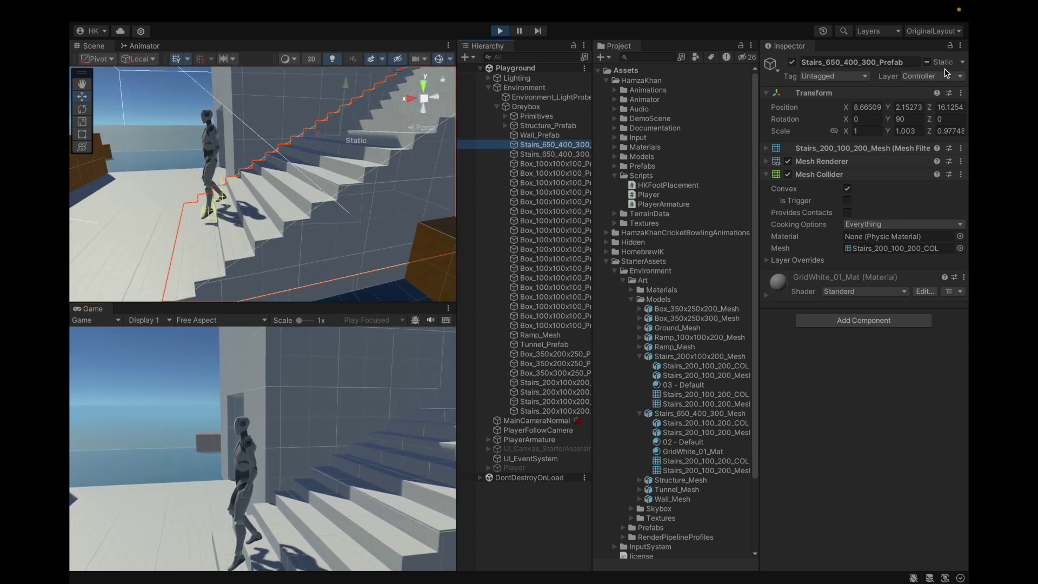
click(562, 154)
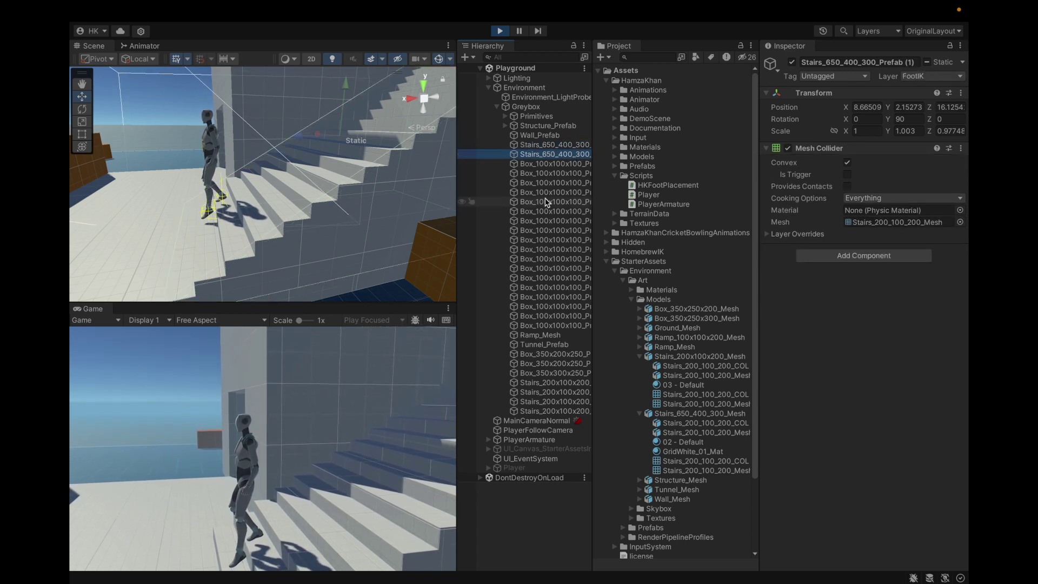
key(f)
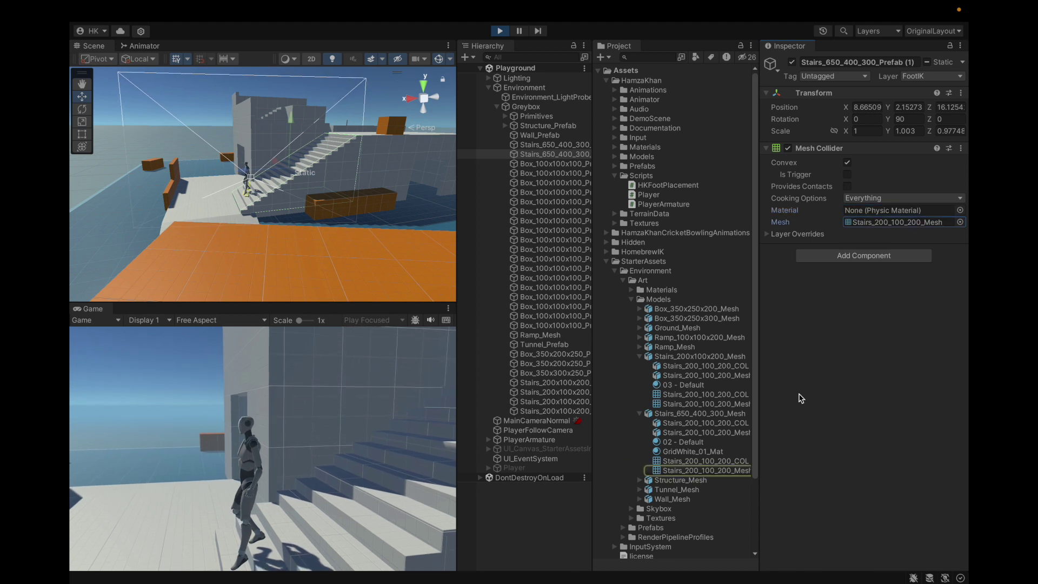
Step: Preview the Stairs_650_400_300_Mesh model along with its collision and Stairs_200_100_200_Mesh meshes
click(673, 413)
mouse_move(867, 525)
mouse_down()
mouse_move(817, 509)
mouse_move(863, 525)
mouse_up()
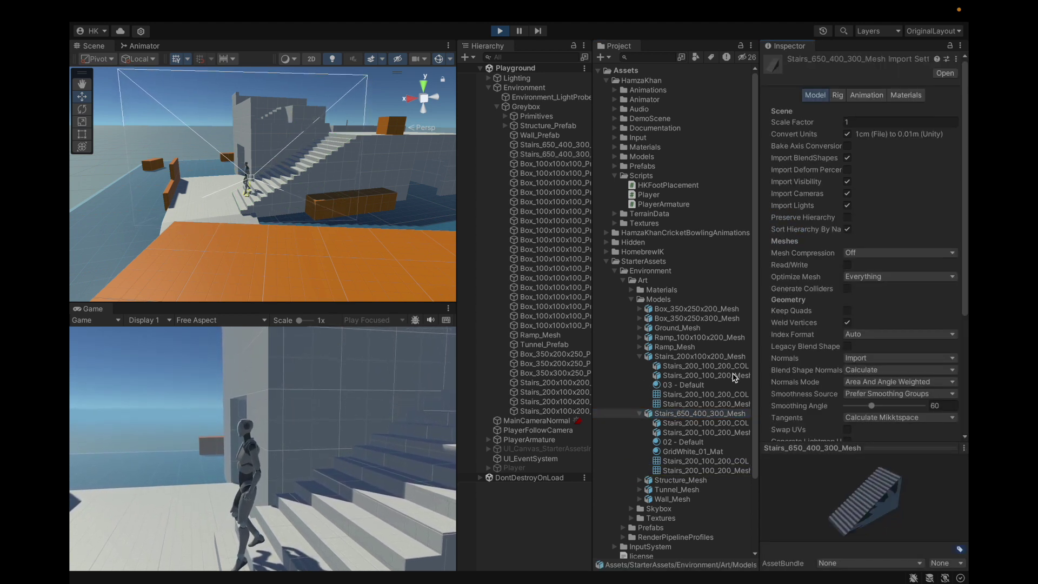
click(694, 462)
key(Down)
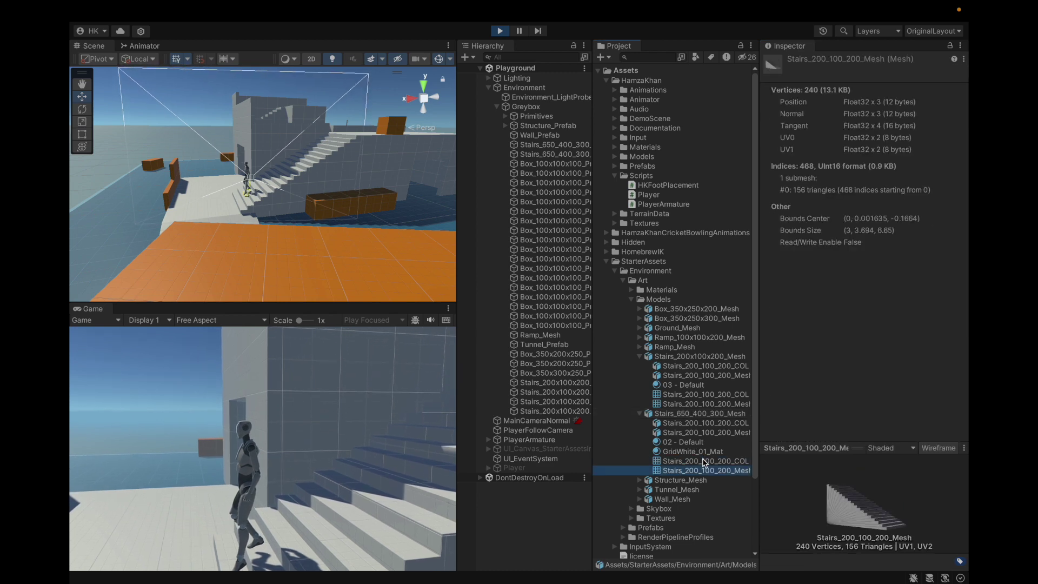
Step: Stop playing, turn off Convex on the duplicated large staircase's Mesh Collider, and save the scene
click(544, 156)
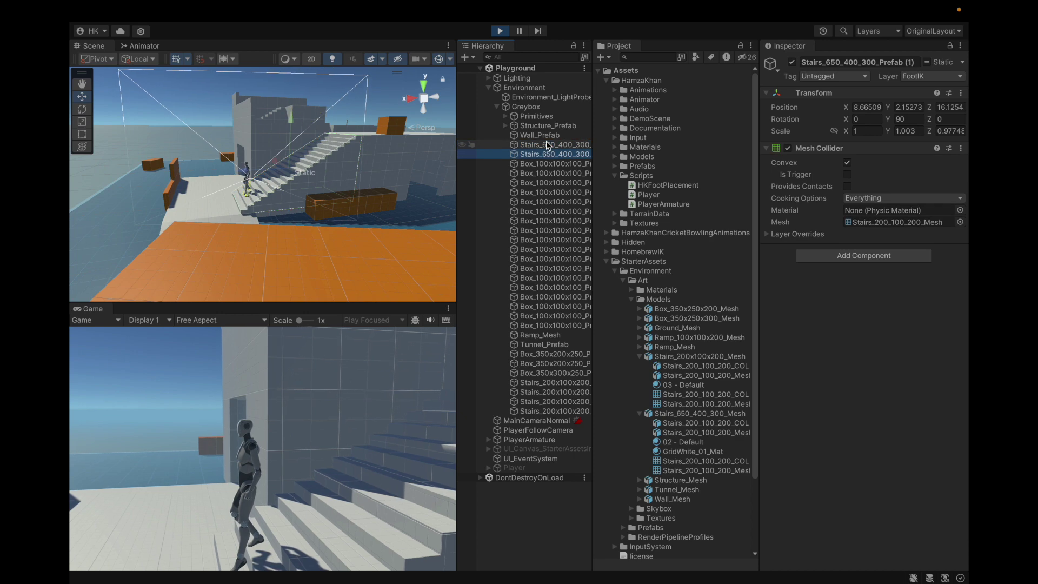
key(ctrl+p)
scroll(273, 186, up, 3)
scroll(301, 174, down, 4)
click(847, 222)
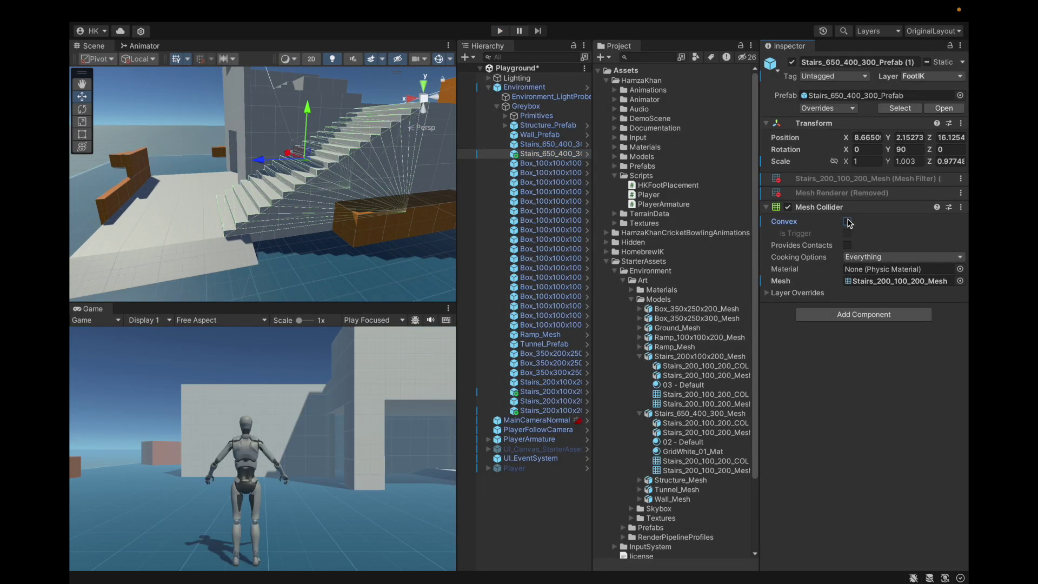
alt+drag(324, 197, 385, 147)
alt+drag(171, 144, 255, 146)
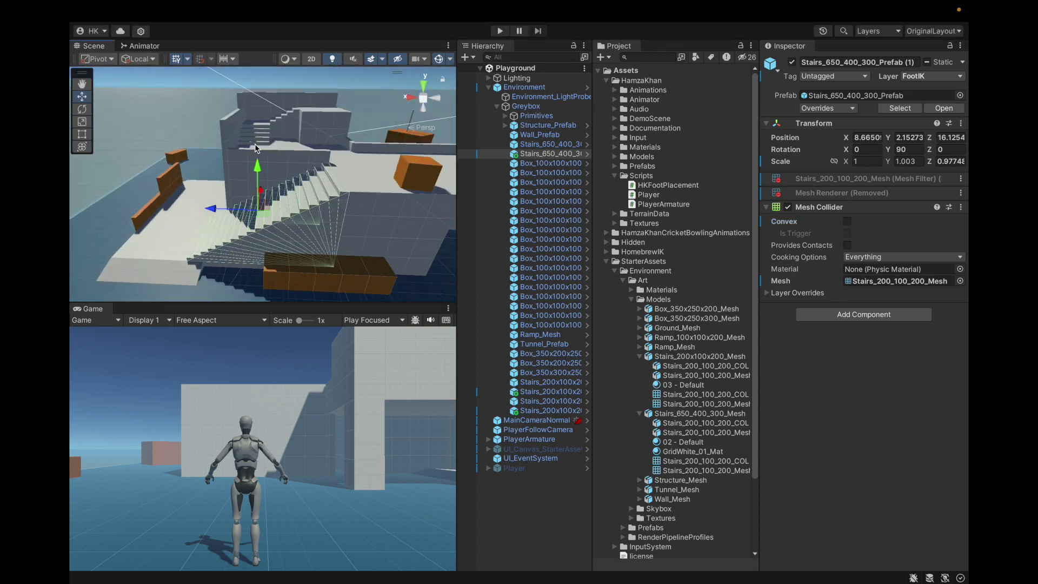
click(256, 146)
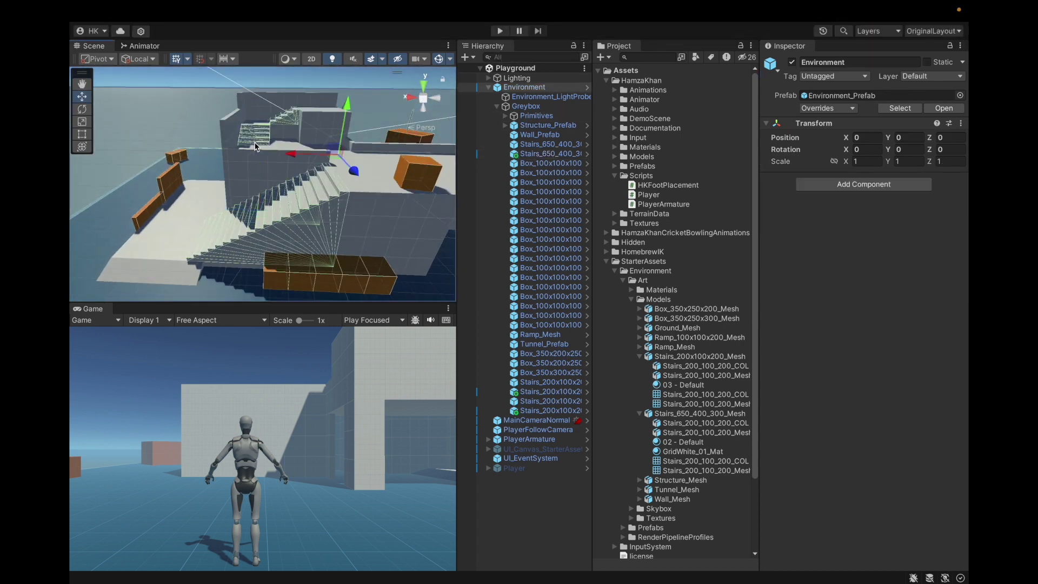
Step: Play the scene and run the character up the large staircase to test foot placement on its steps
click(497, 33)
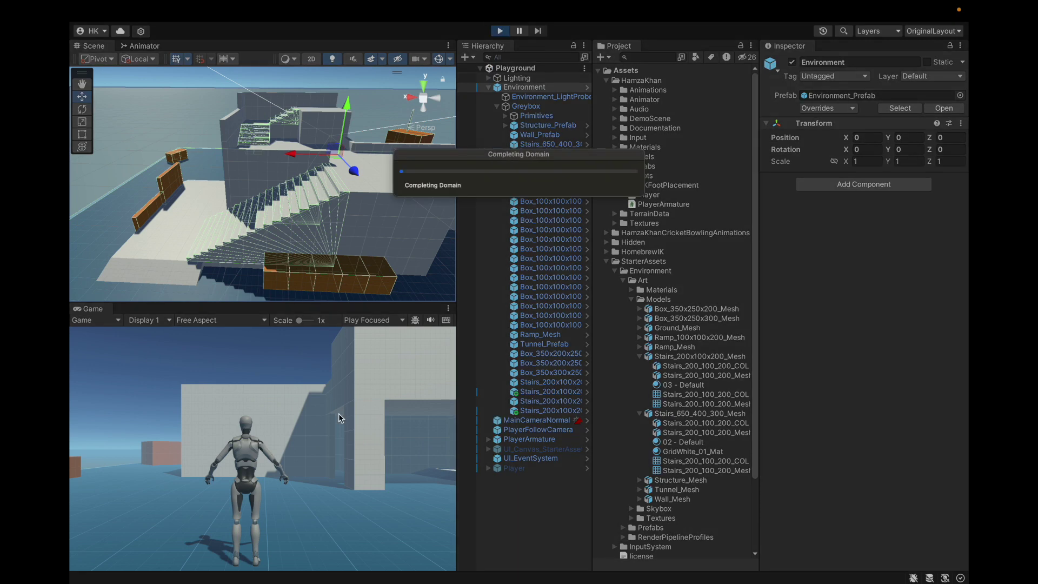
key(w)
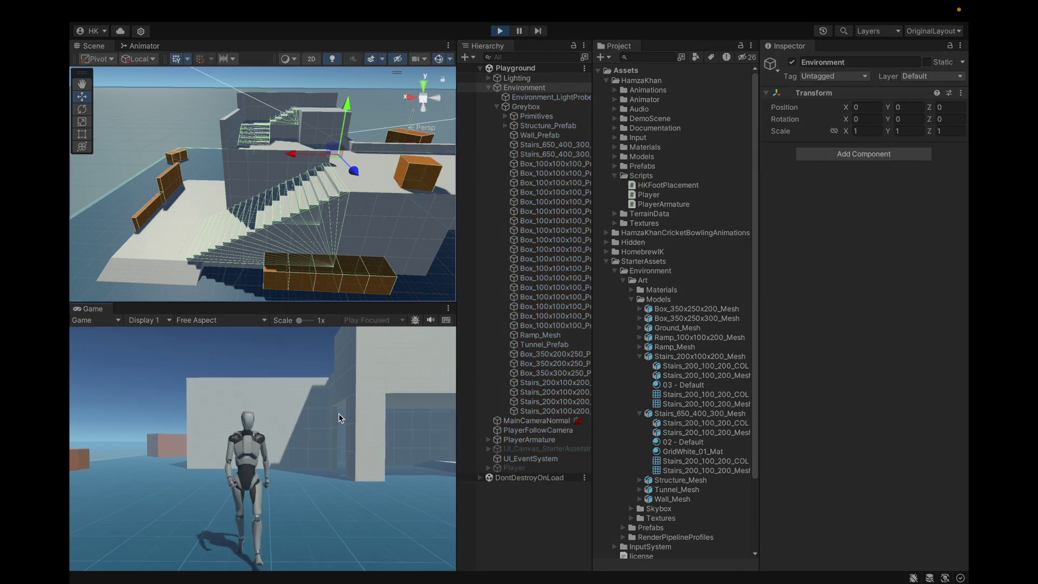
key(d)
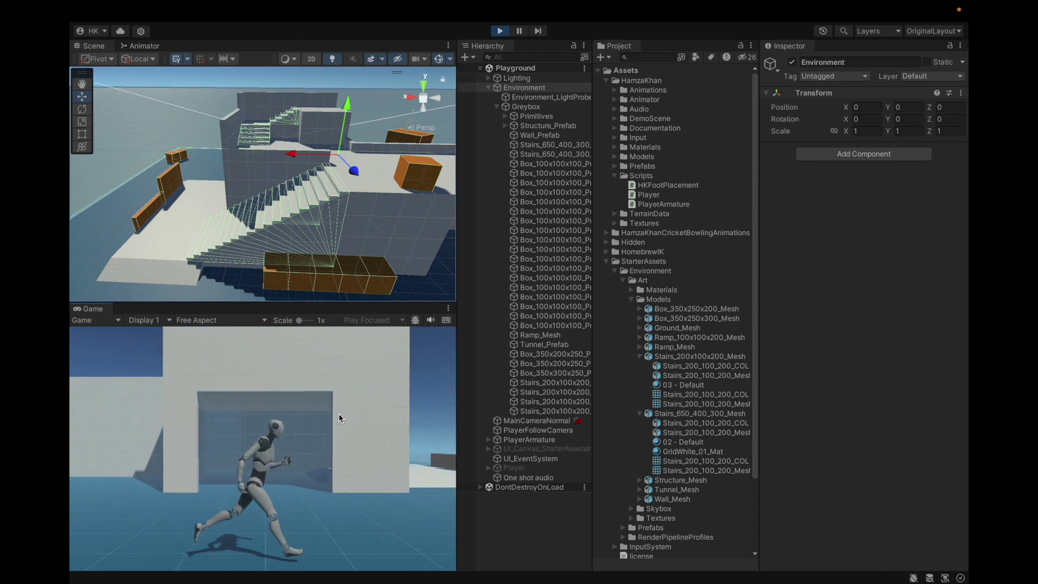
key(w)
key(d)
key(w)
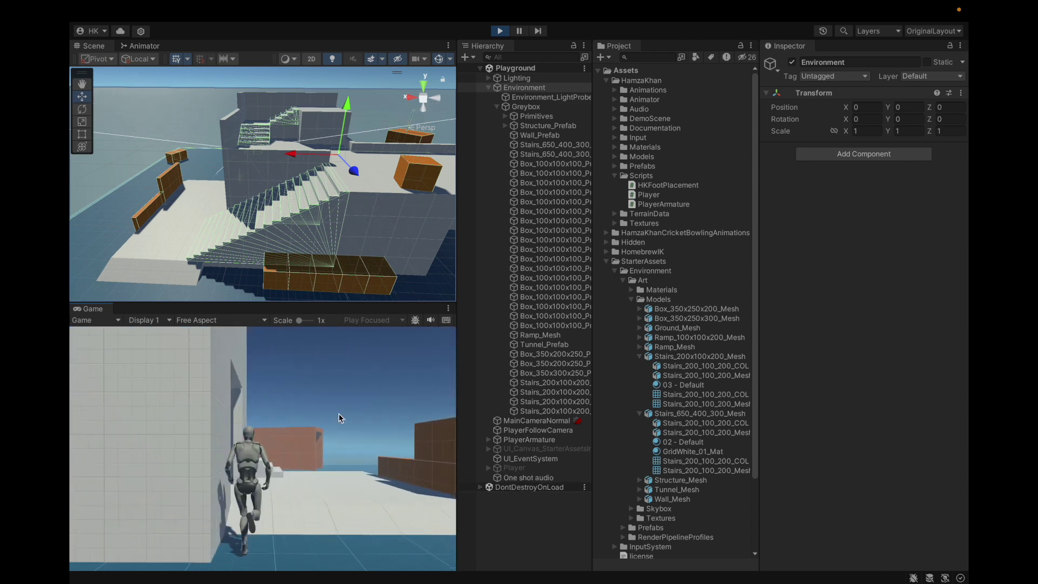
key(d)
key(w)
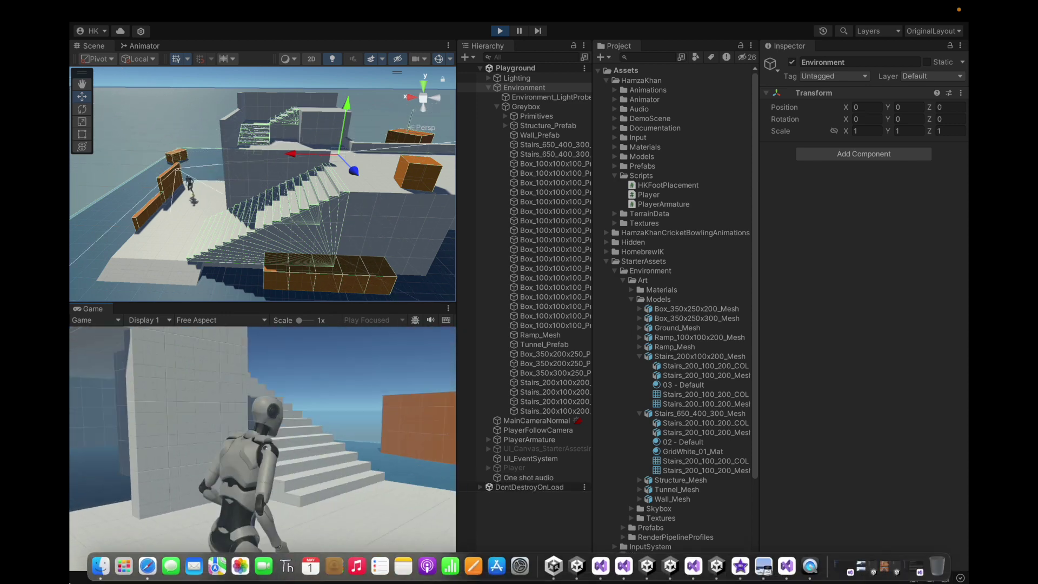
key(w)
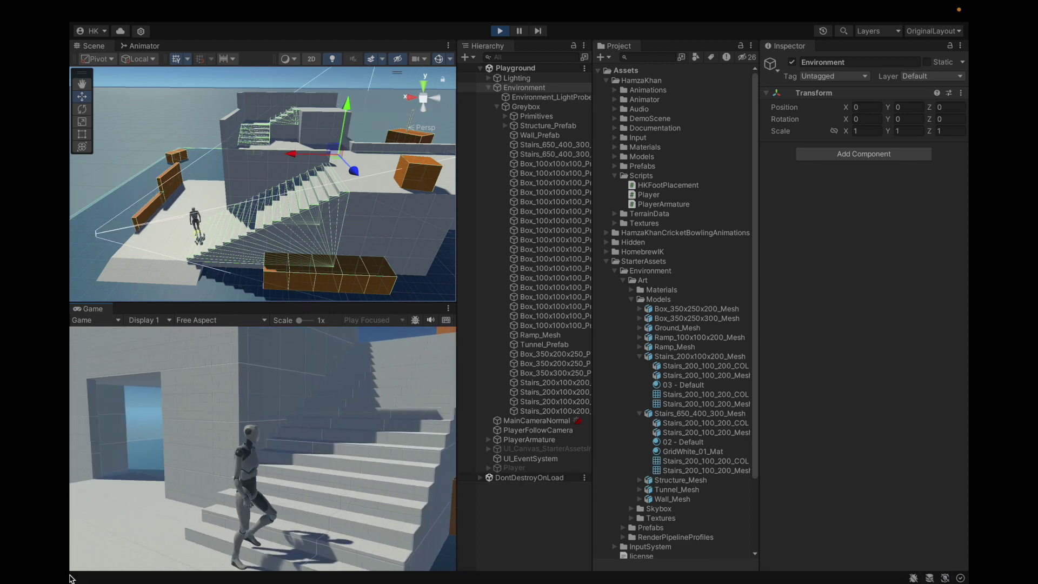
key(w)
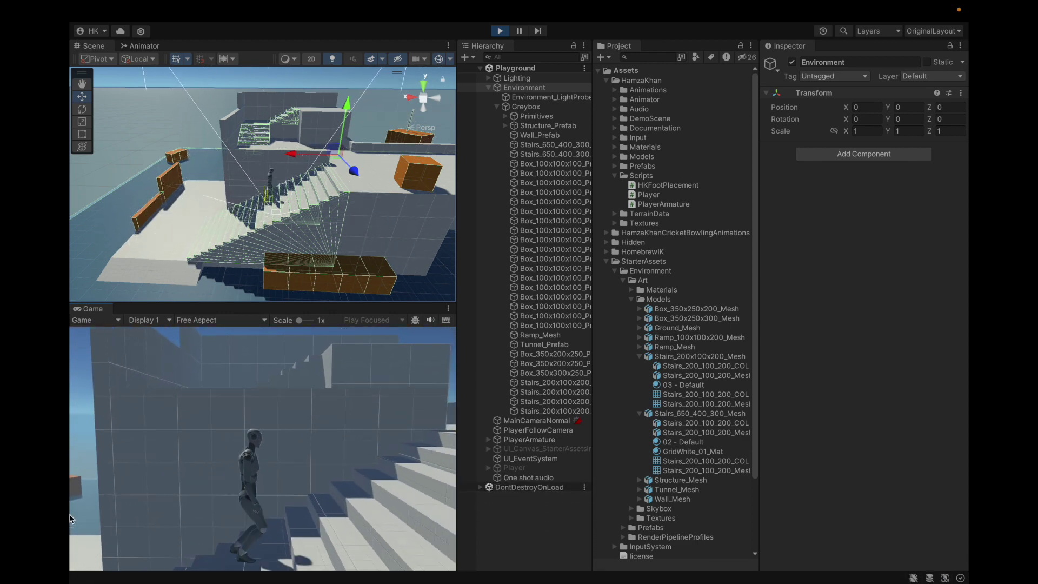
Step: Run the character up and down the large staircase and over to the smaller stairs on the upper platform to test foot placement
key(w)
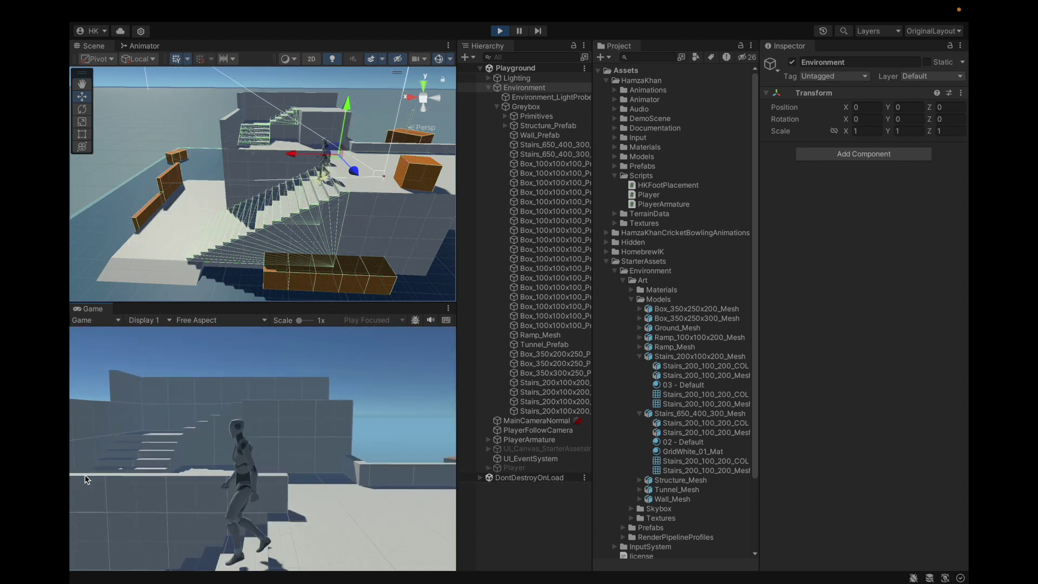
key(w)
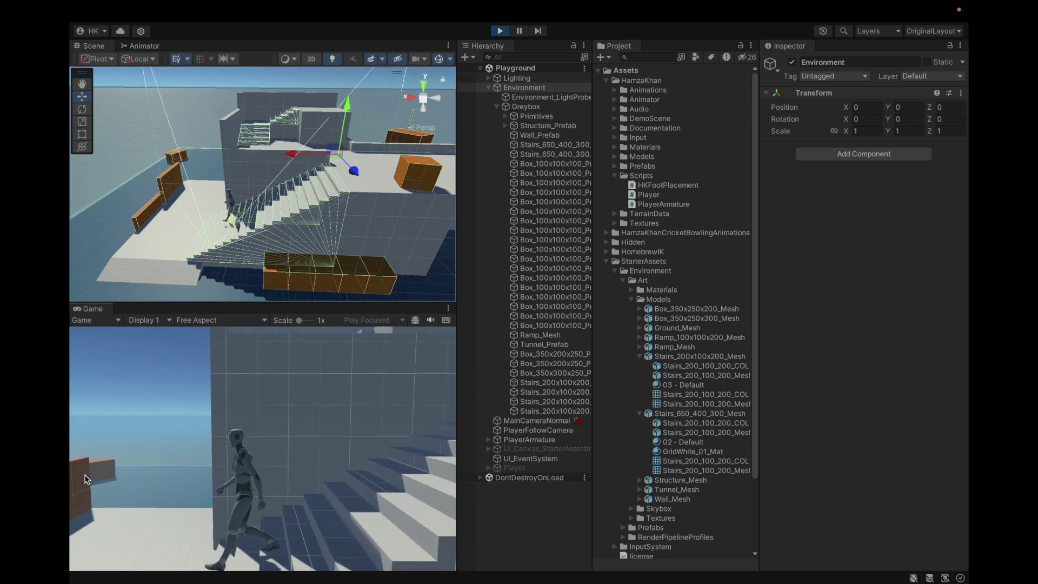
key(w)
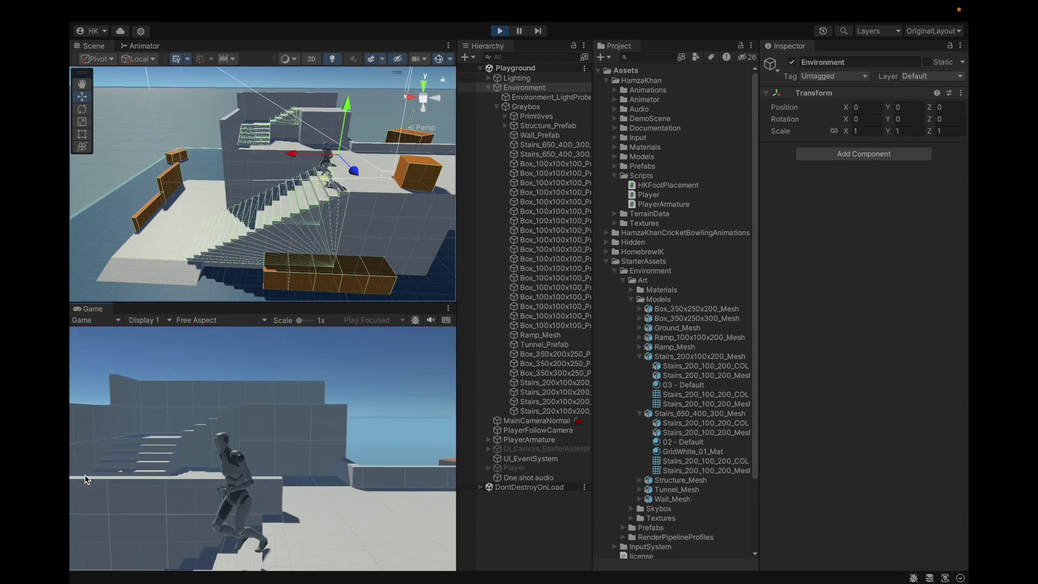
key(w)
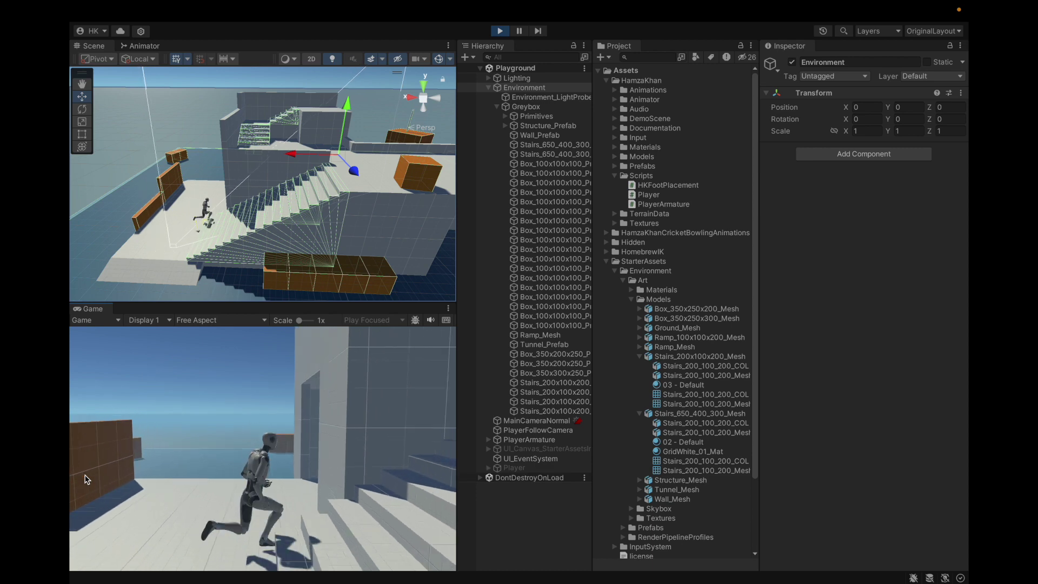
key(w)
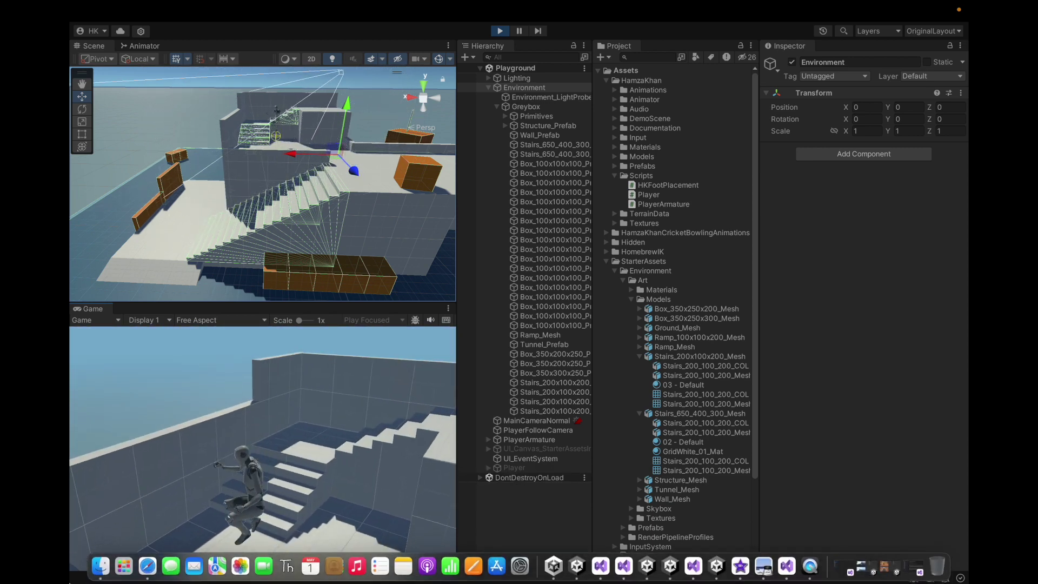
key(space)
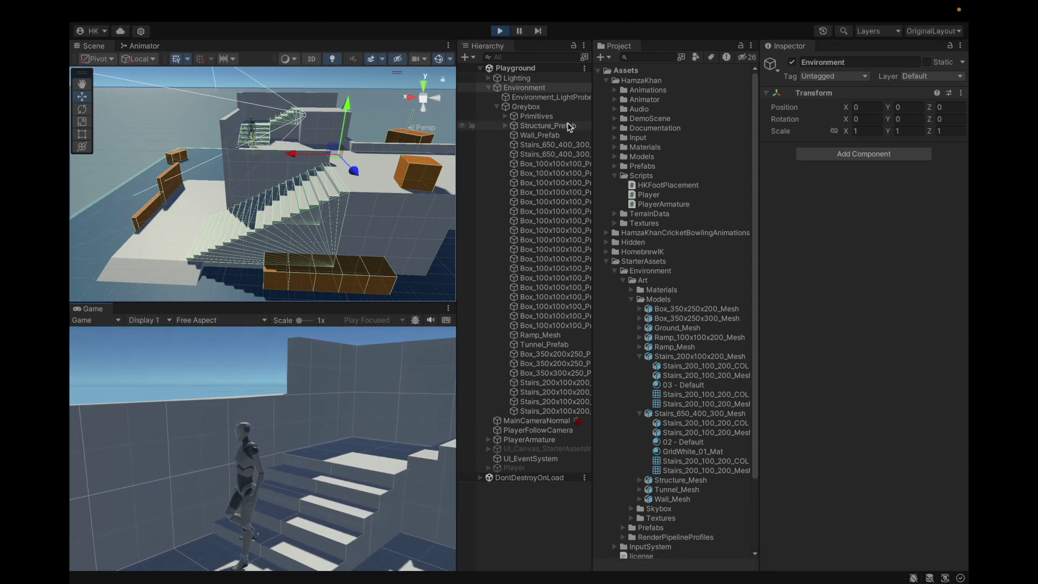
Step: Select the character's Armature_Mesh in the scene and examine its feet in front of the smaller stairs
scroll(259, 131, up, 10)
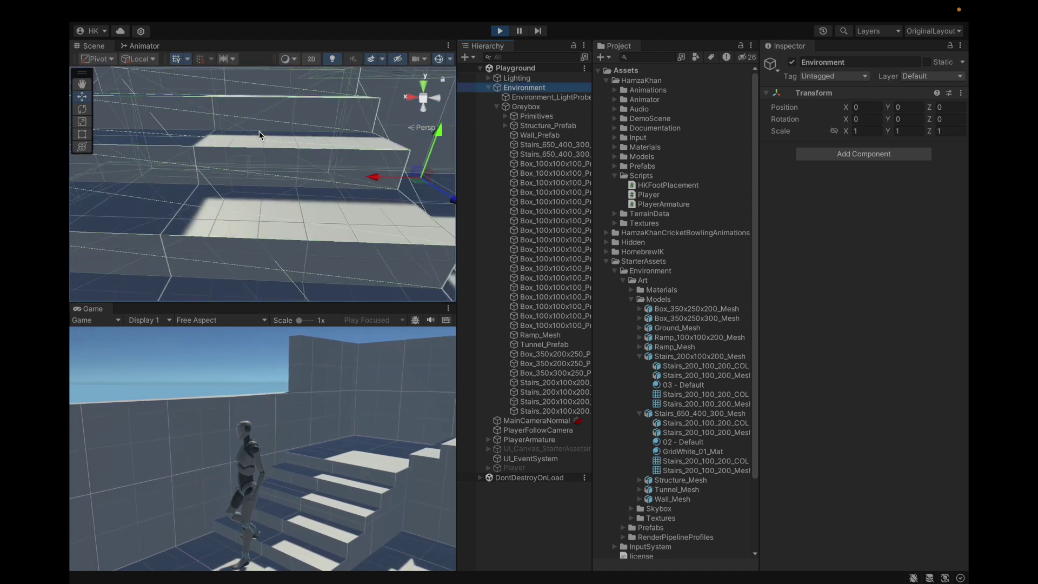
scroll(258, 131, down, 4)
click(235, 109)
click(235, 113)
scroll(243, 119, up, 6)
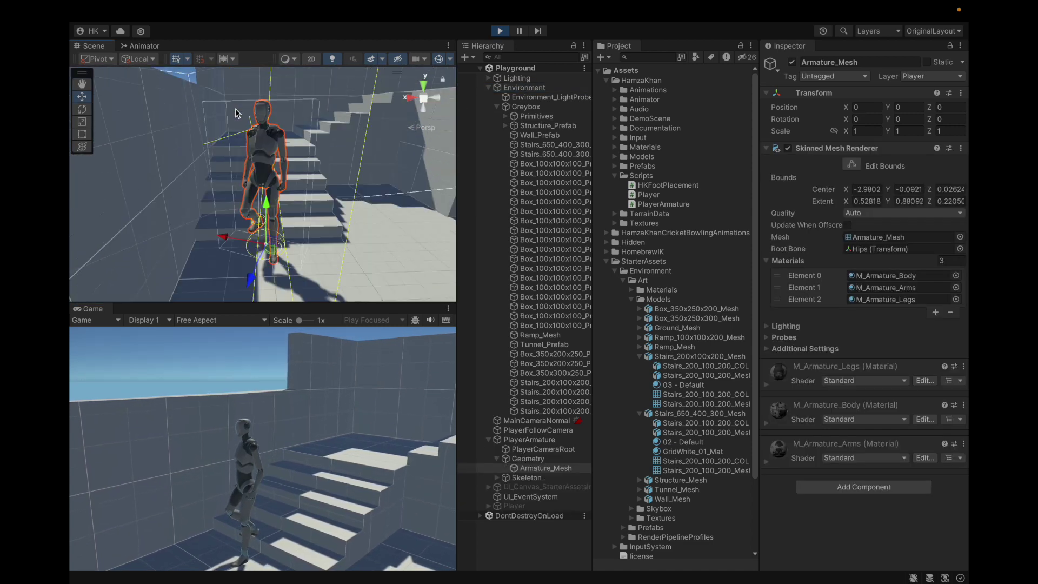
scroll(257, 124, down, 5)
alt+drag(270, 162, 280, 183)
Step: Collapse the Environment and PlayerArmature objects in the scene hierarchy
click(538, 80)
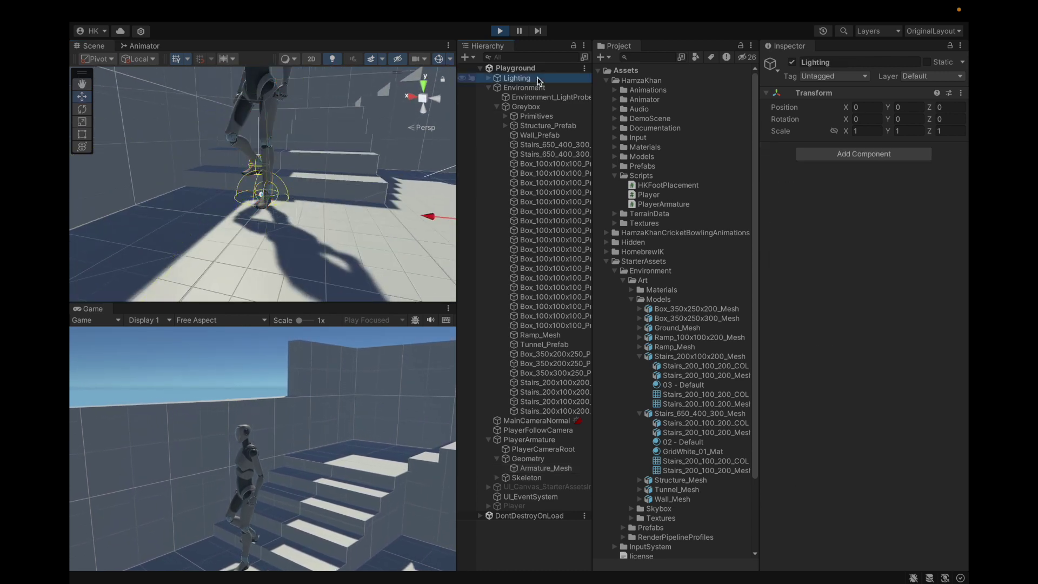
key(Down)
key(Left)
key(Down)
key(Down)
key(Down)
key(Down)
key(Left)
key(Left)
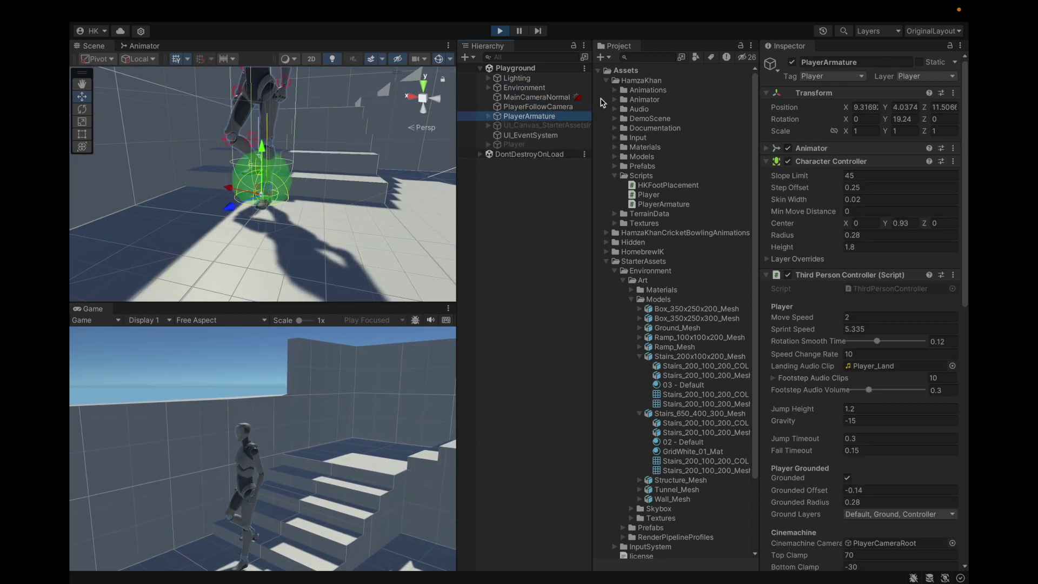
Step: Collapse the HamzaKhan and StarterAssets project folders and clear the selection
click(648, 74)
key(Left)
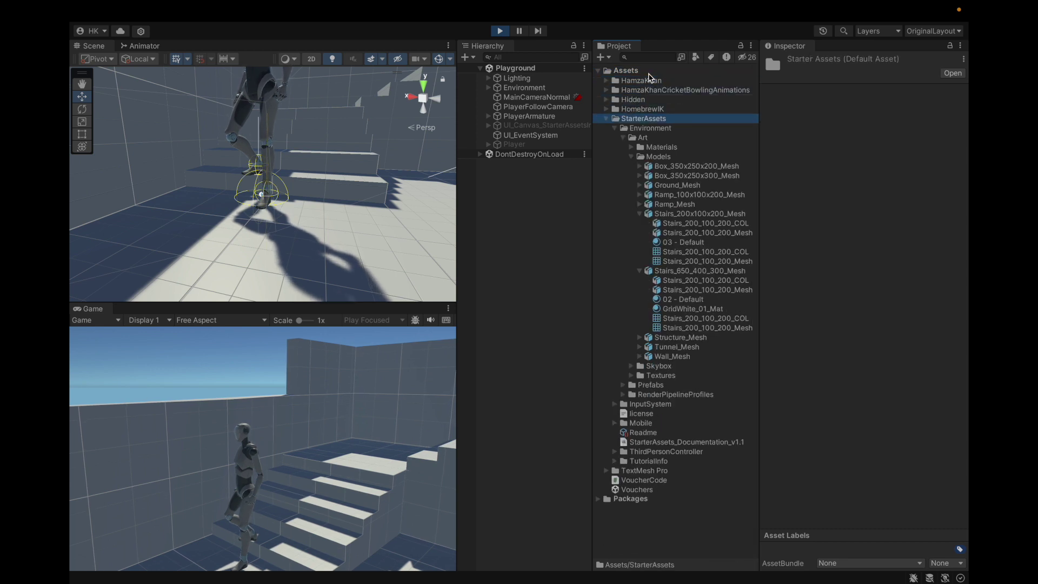
key(Left)
click(529, 247)
Step: Examine the character's foot placement on the lowest steps up close from the side, and stop playing
alt+drag(331, 259, 346, 220)
scroll(255, 162, up, 3)
scroll(255, 162, up, 3)
alt+drag(168, 221, 349, 220)
right_drag(348, 219, 366, 125)
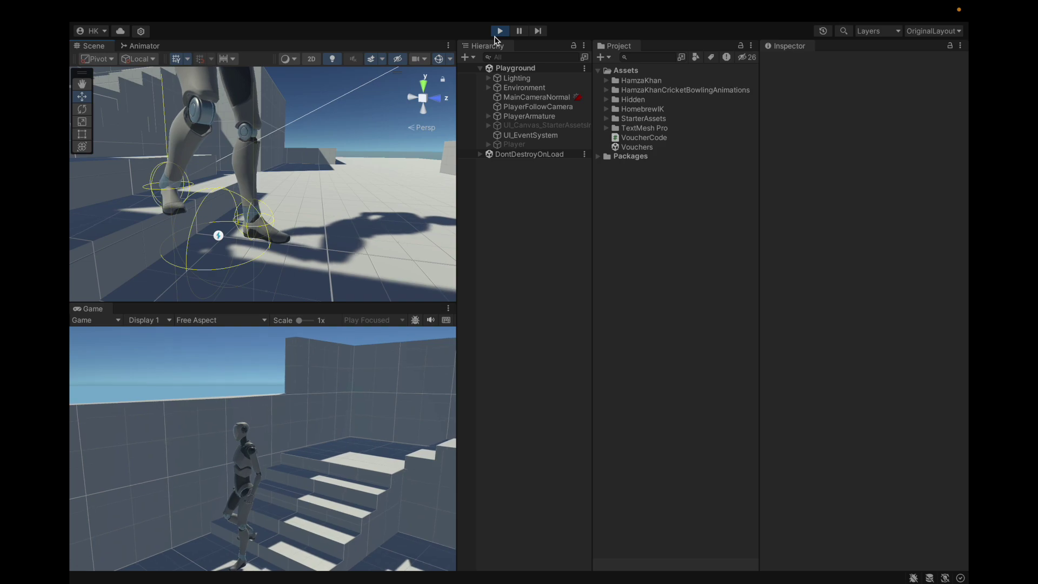
click(502, 31)
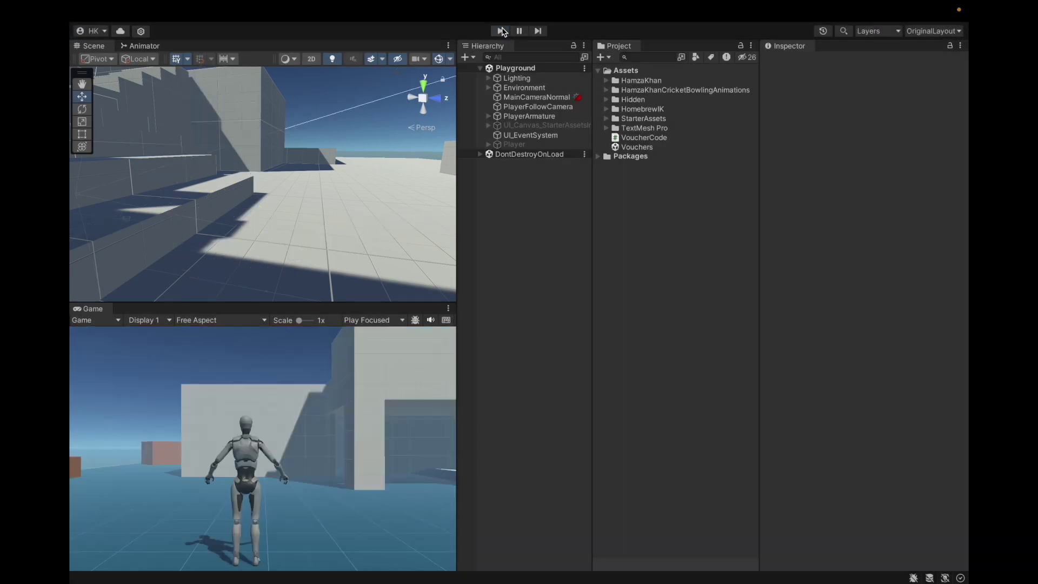